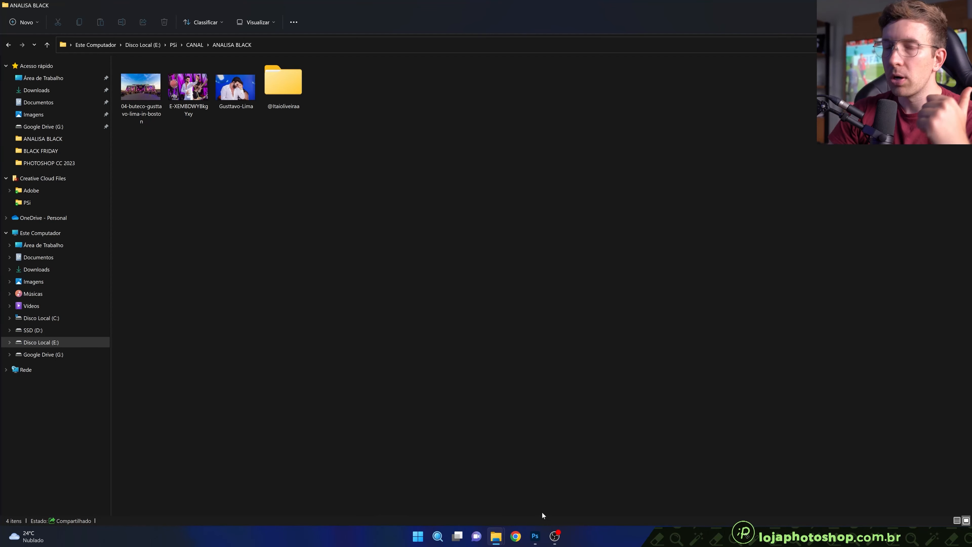
Step: Switch to Photoshop with the ARTE 1 poster and hide the topmost layer, Camada 6
left_click(534, 539)
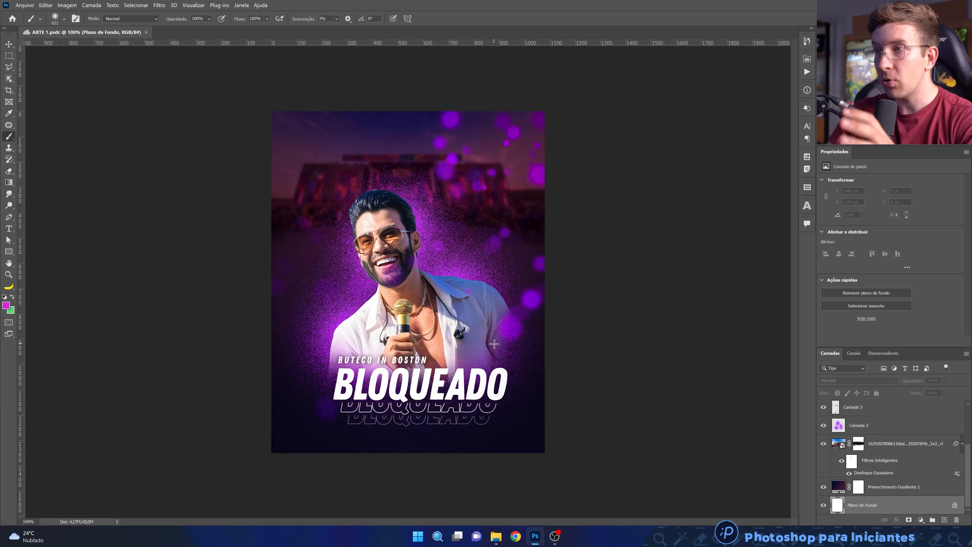
scroll(871, 450, "up", 2)
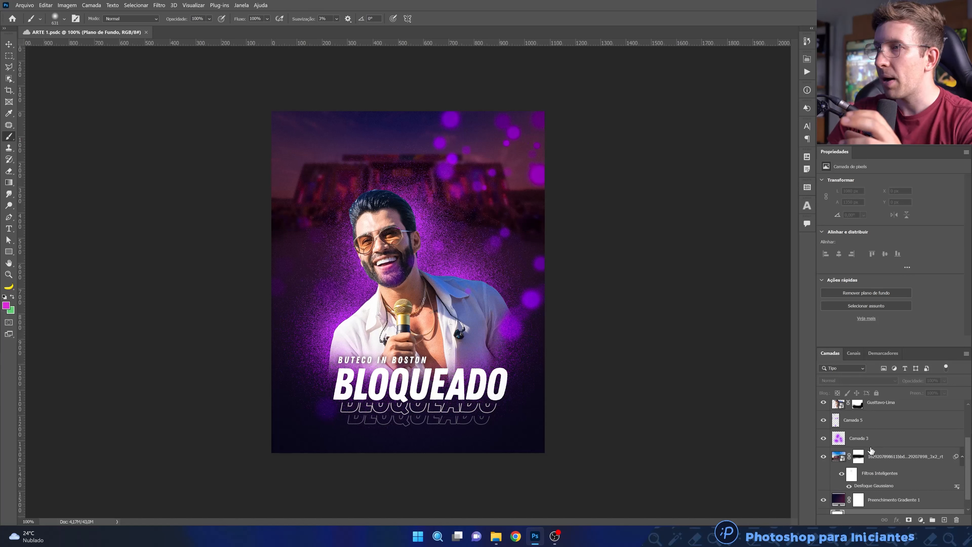
scroll(871, 449, "down", 1)
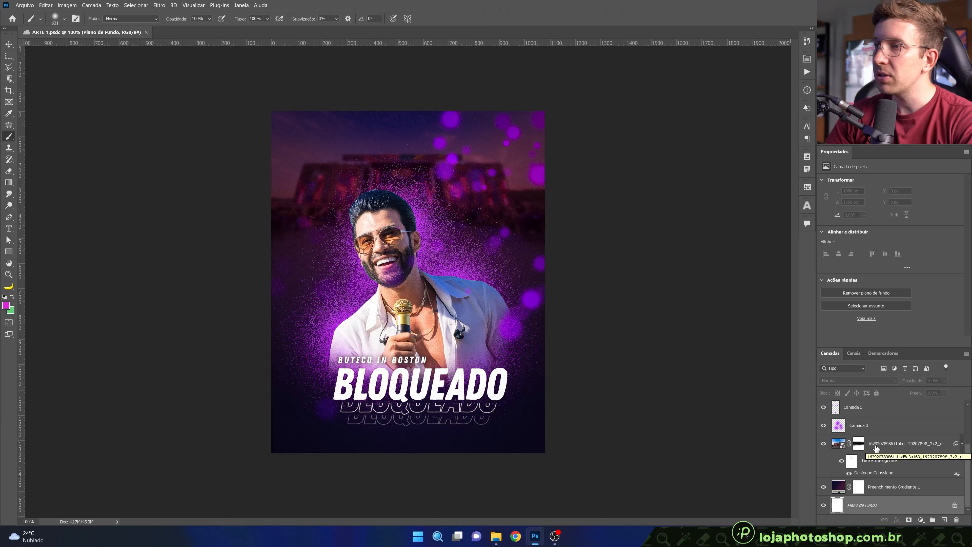
scroll(870, 453, "up", 3)
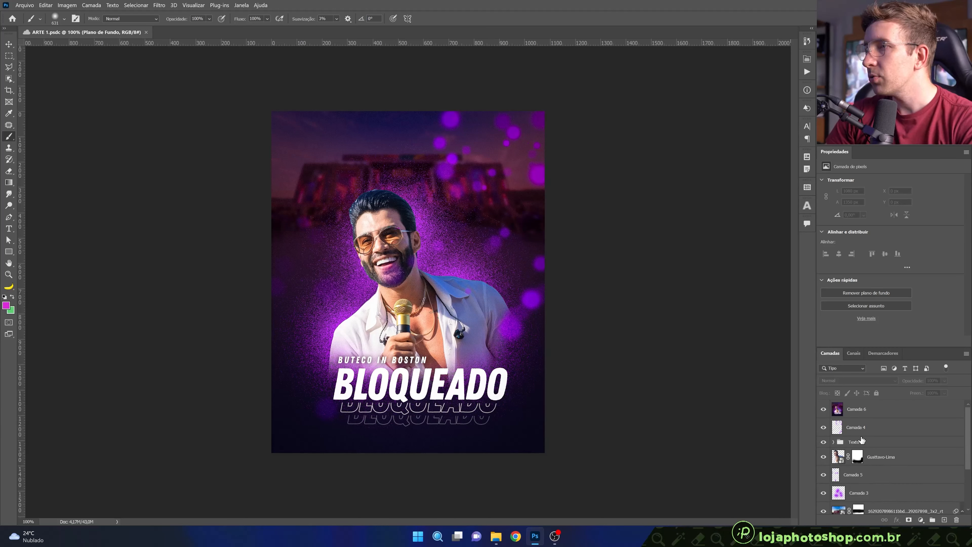
left_click(823, 409)
left_click(823, 409)
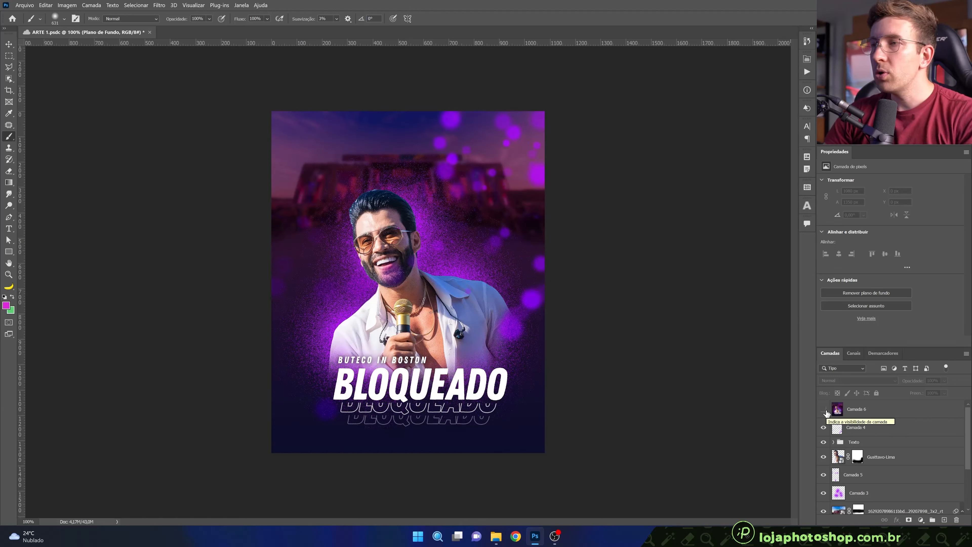
left_click(823, 409)
left_click(826, 411)
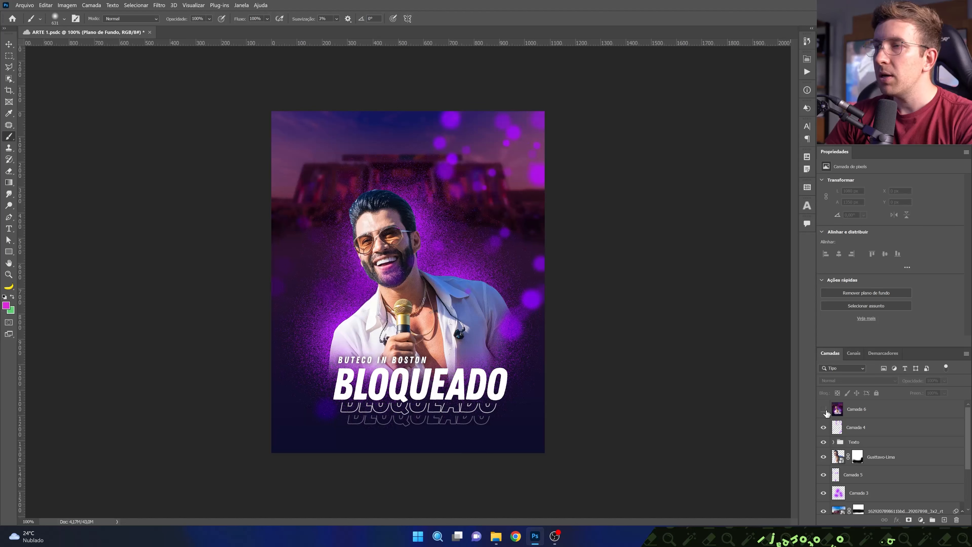
Step: Toggle the visibility of the Camada 4 layer and the Texto group to see what each adds to the poster
left_click(826, 431)
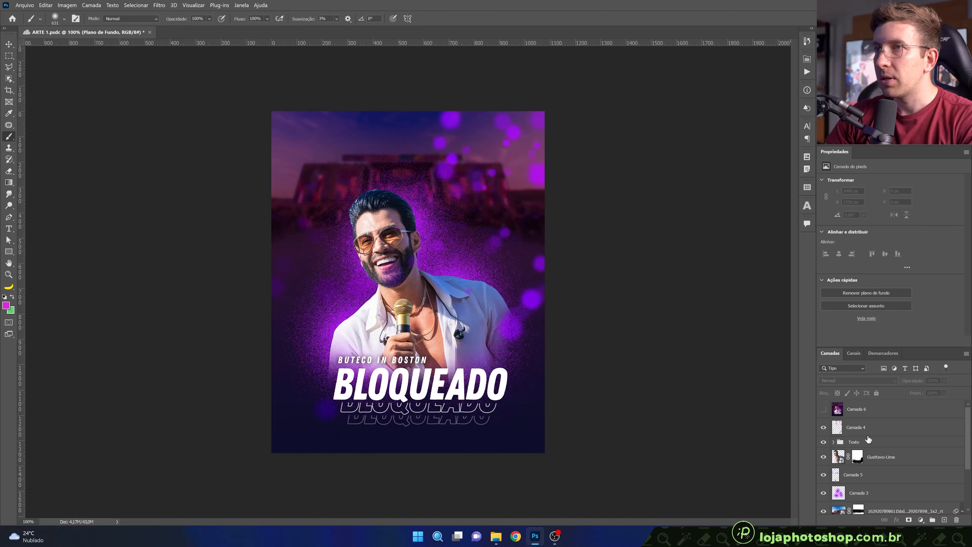
left_click(823, 442)
left_click(823, 442)
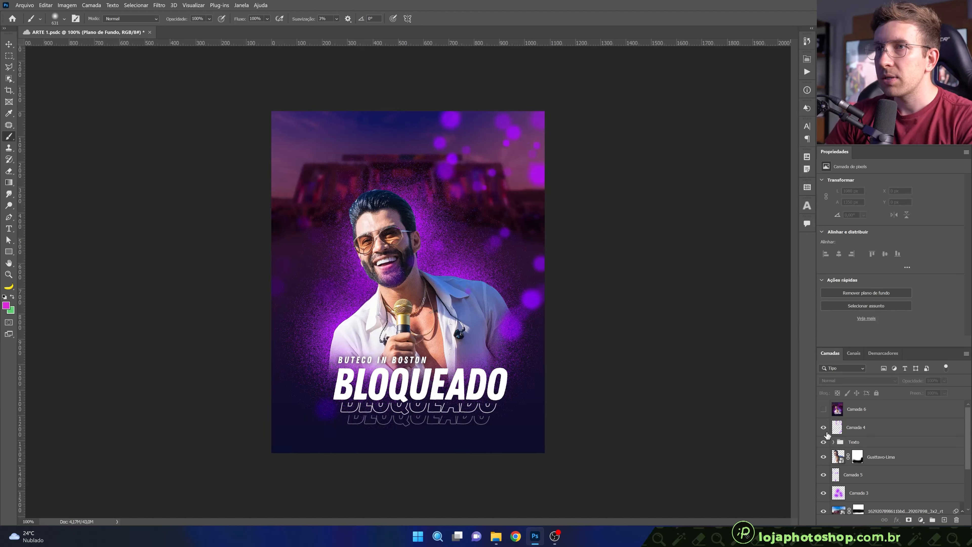
left_click(824, 429)
left_click(825, 431)
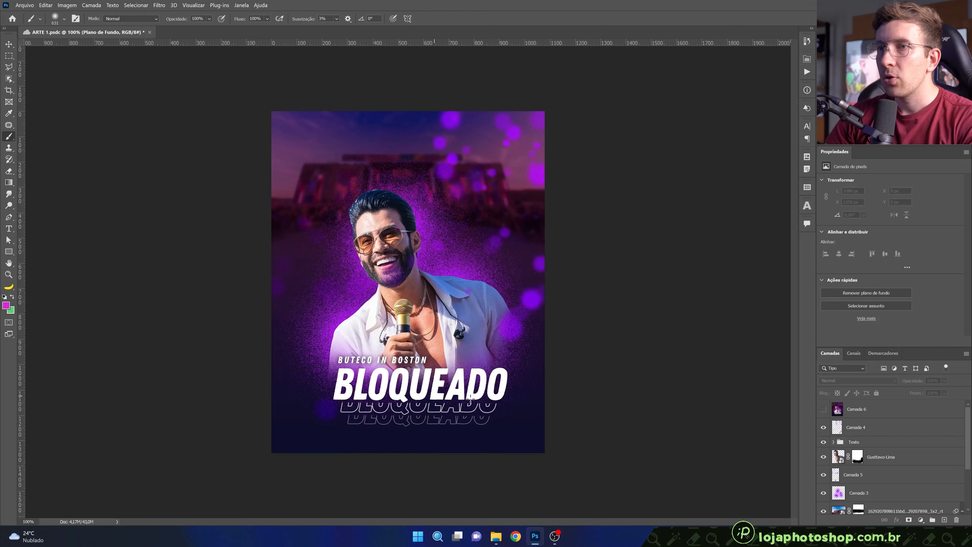
Step: Place two vertical guides at the left and right edges of the BLOQUEADO title
scroll(364, 406, "up", 5)
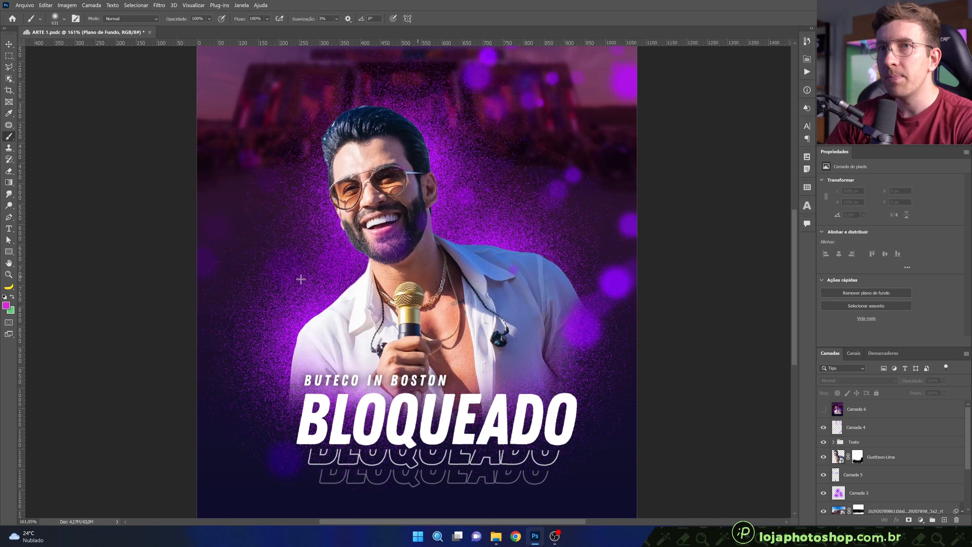
left_click_drag(22, 244, 578, 324)
left_click_drag(28, 285, 297, 303)
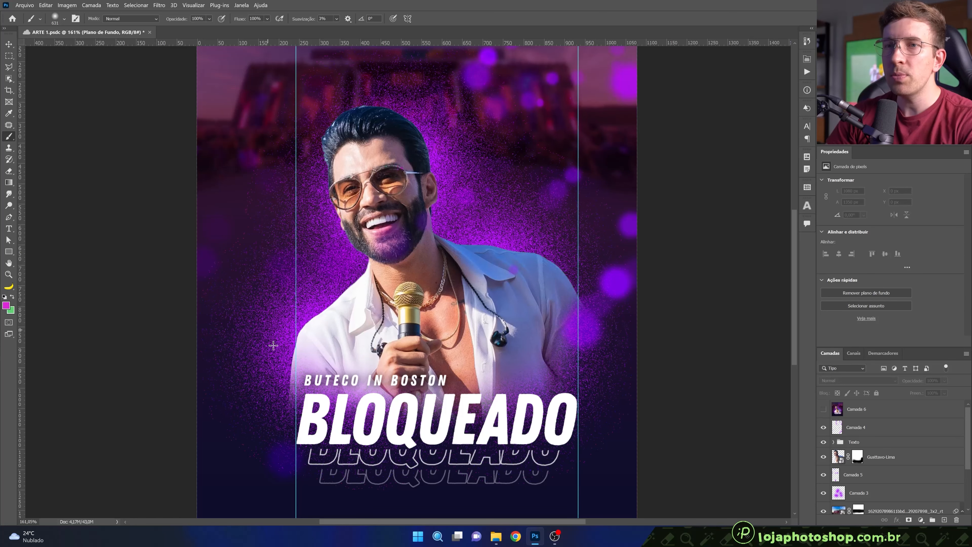
key("ctrl+1")
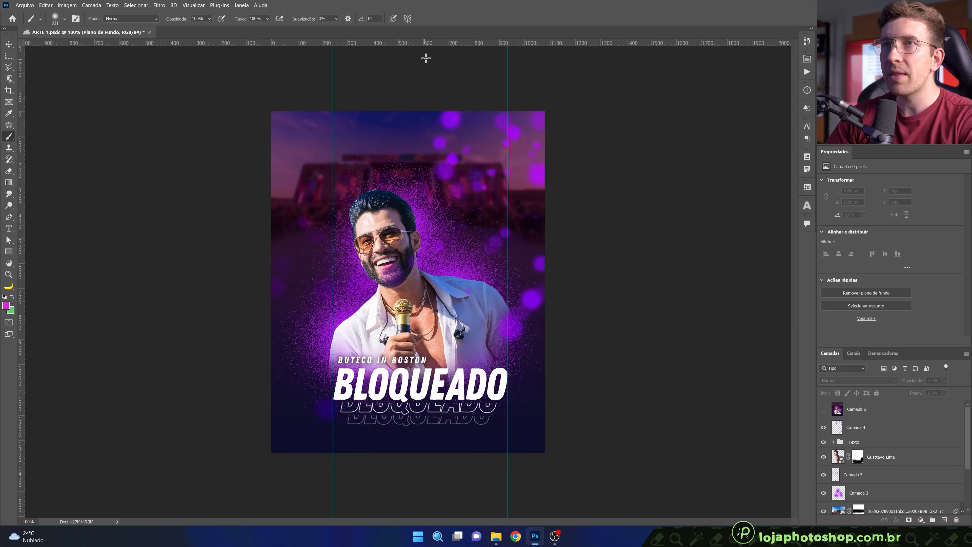
Step: Place horizontal guides below the outlined title copies and at the top of the singer's head
left_click_drag(428, 45, 453, 426)
left_click_drag(424, 43, 440, 190)
key("ctrl+z")
key("ctrl+shift+z")
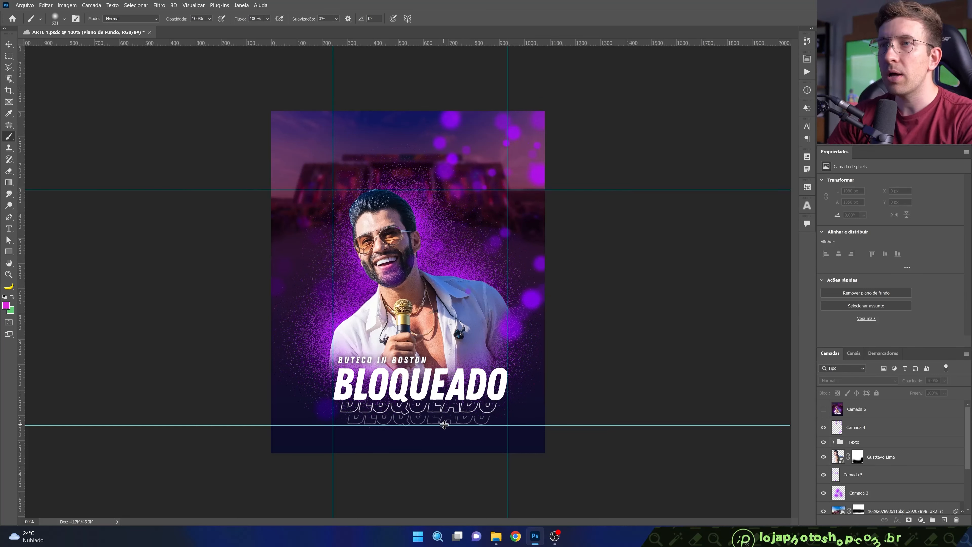
Step: Undo the vertical and horizontal guides placed around the singer and title
key("ctrl+z")
key("ctrl+z")
key("ctrl+z")
key("ctrl+z")
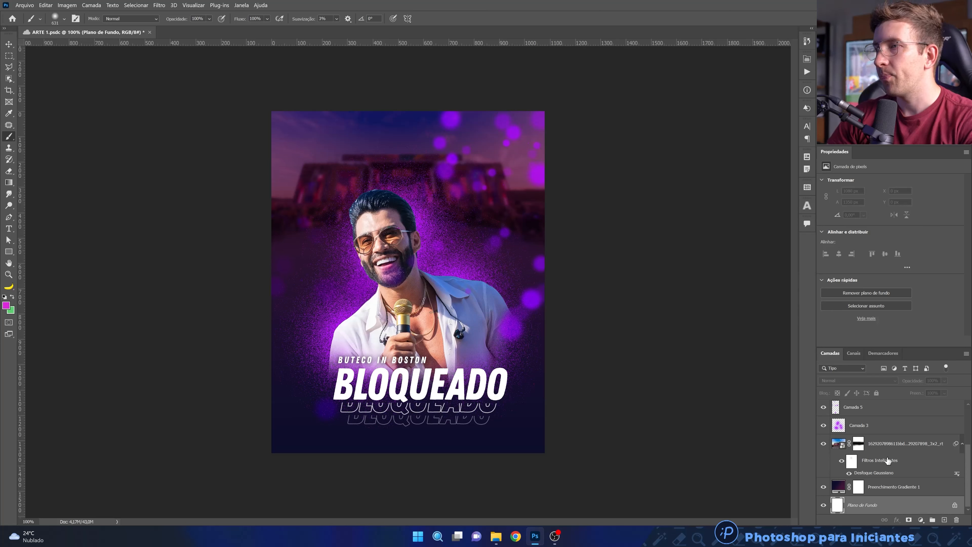
Step: Turn off the Gaussian Blur smart filter on the stage photo layer and set its blend mode to Divisão
left_click(900, 447)
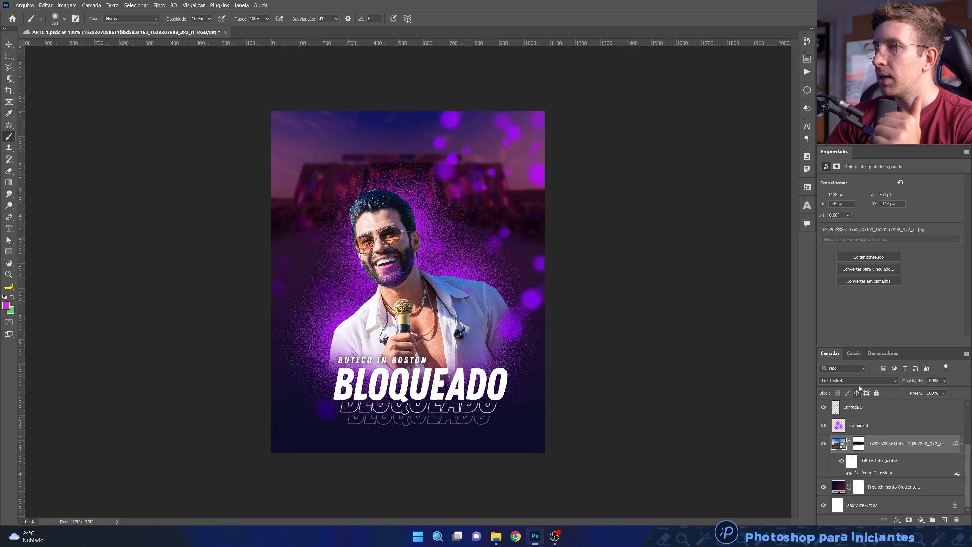
left_click(849, 473)
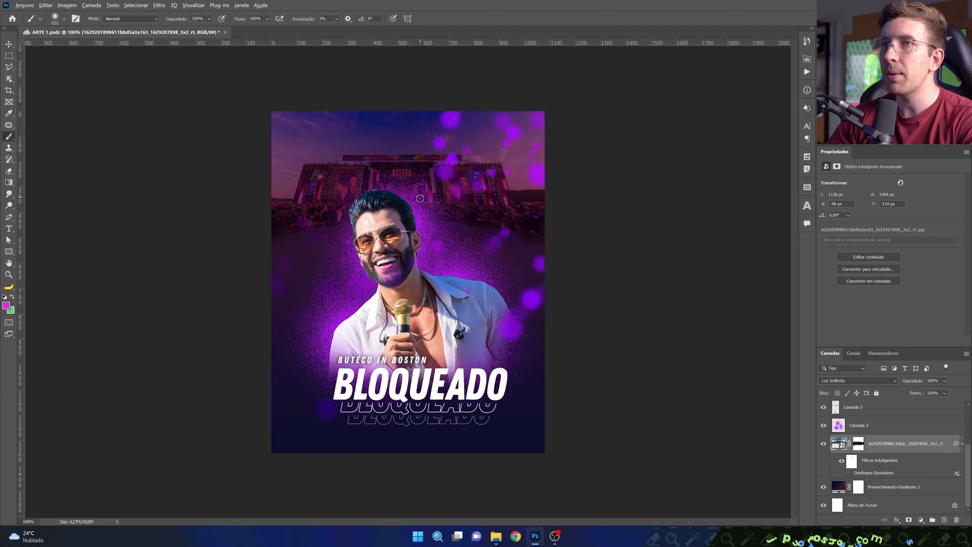
scroll(419, 199, "up", 3)
scroll(424, 193, "down", 2)
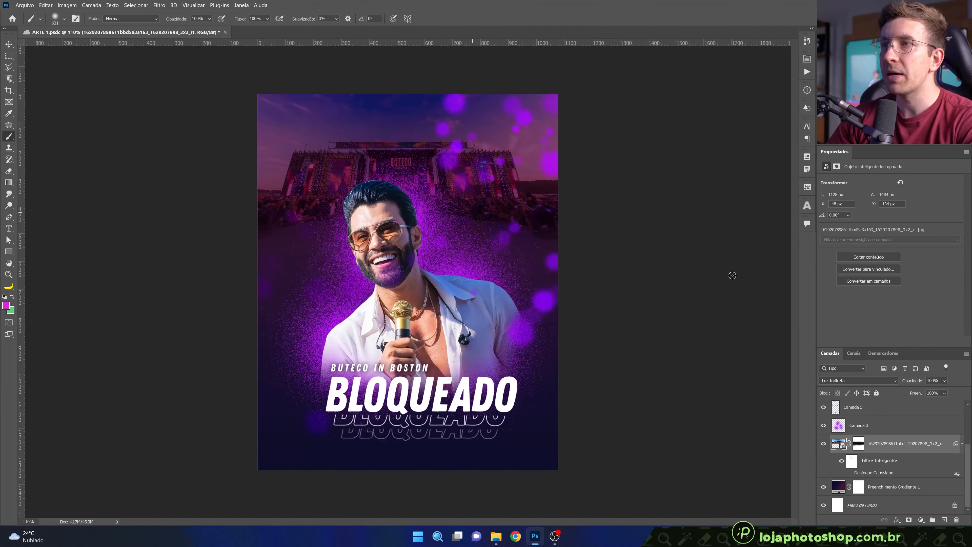
left_click(876, 381)
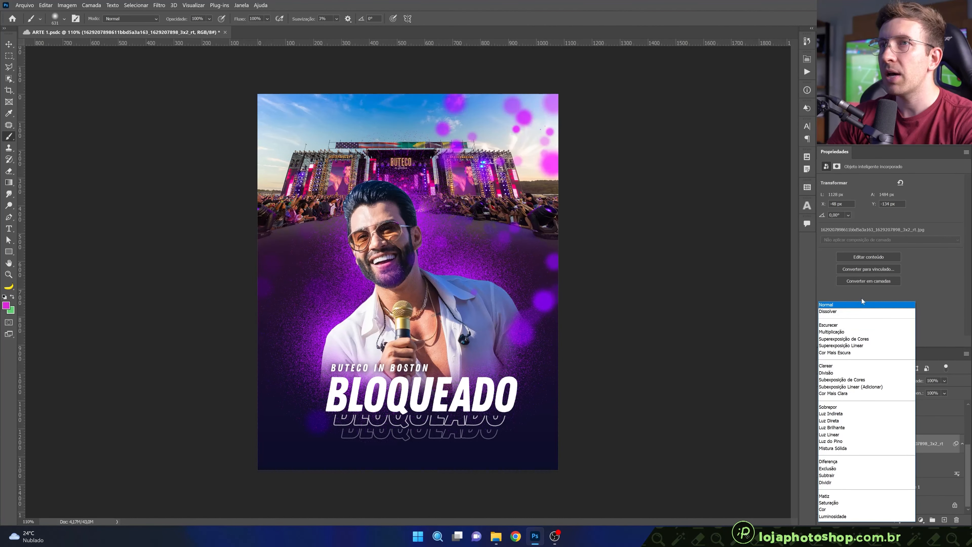
left_click(847, 374)
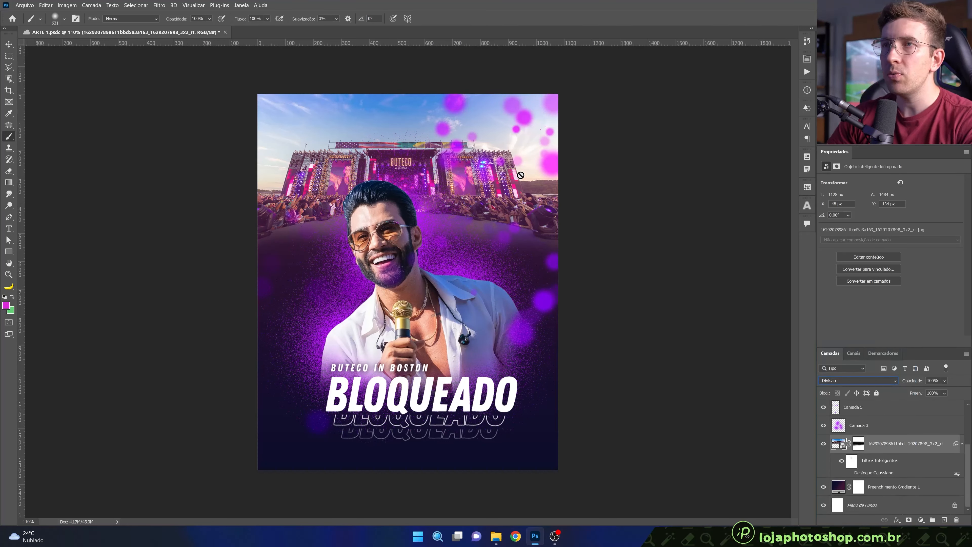
Step: Move the stage photo down to the bottom of the poster and make its layer mask fully white
key("v")
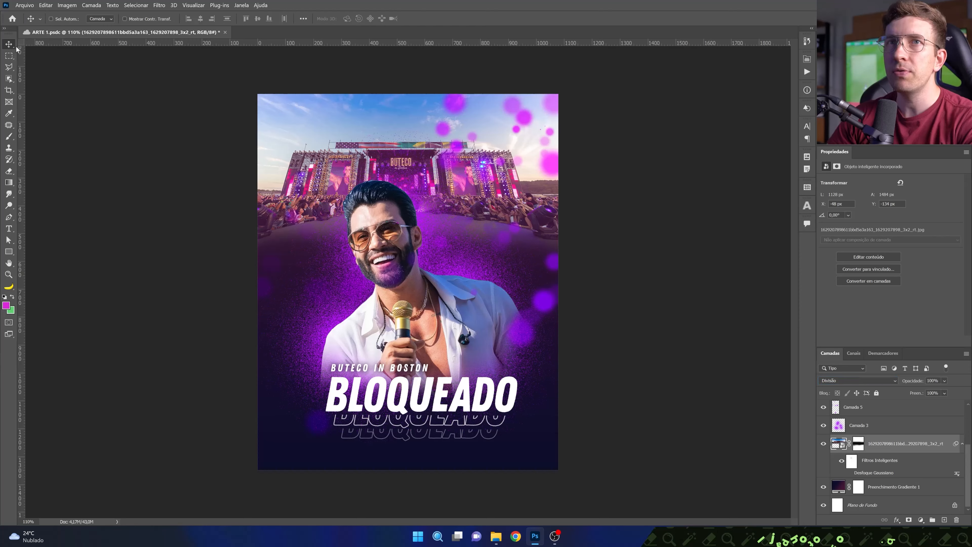
mouse_move(426, 115)
left_mouse_down()
mouse_move(424, 358)
mouse_move(450, 112)
mouse_move(450, 362)
left_mouse_up()
left_click(858, 444)
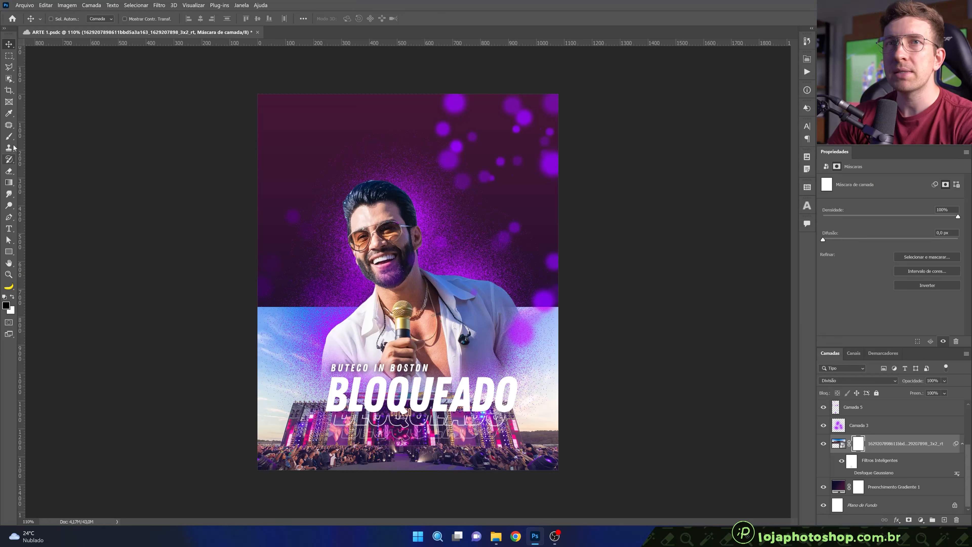
Step: Paint black with a large soft brush on the stage photo's mask to fade its upper edge into the background
left_click(9, 136)
left_click_drag(299, 239, 331, 242)
mouse_move(263, 251)
left_mouse_down()
mouse_move(431, 237)
mouse_move(638, 273)
mouse_move(560, 247)
left_mouse_up()
left_click_drag(400, 209, 471, 213)
mouse_move(580, 254)
left_mouse_down()
mouse_move(591, 259)
mouse_move(213, 252)
mouse_move(548, 219)
left_mouse_up()
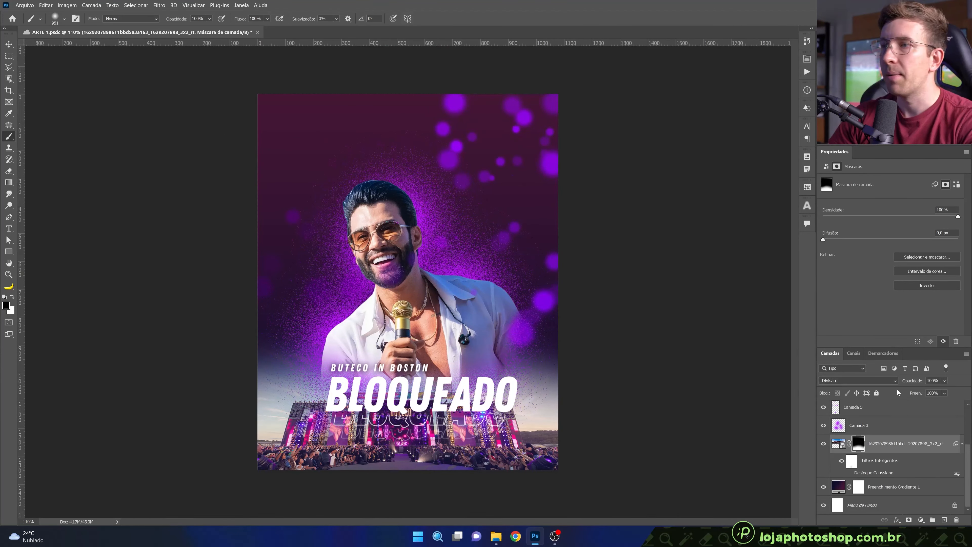
Step: Move the singer layer and the Texto group together about 162 px up and 47 px to the left
scroll(896, 434, "up", 3)
scroll(897, 435, "up", 1)
left_click(890, 455)
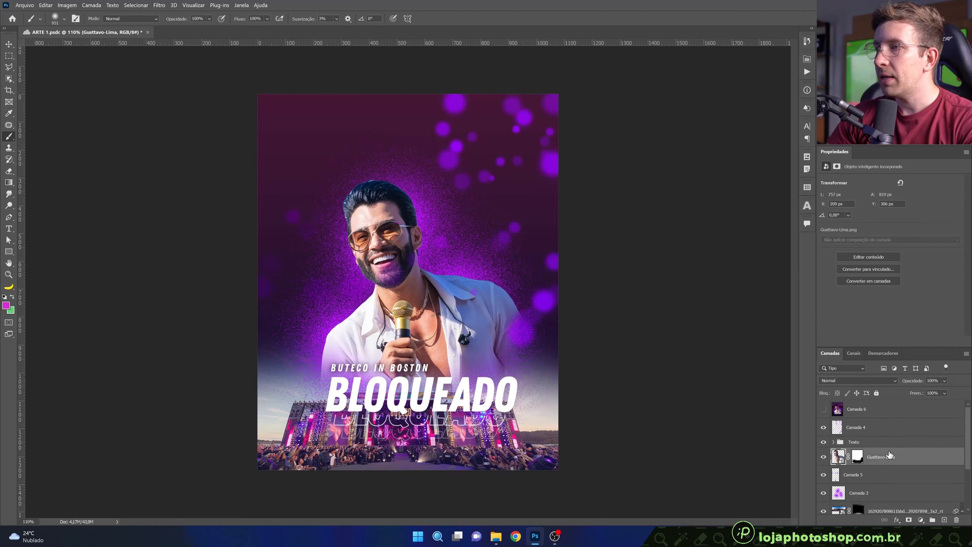
left_click(885, 442, "shift")
key("v")
left_click_drag(460, 333, 446, 287)
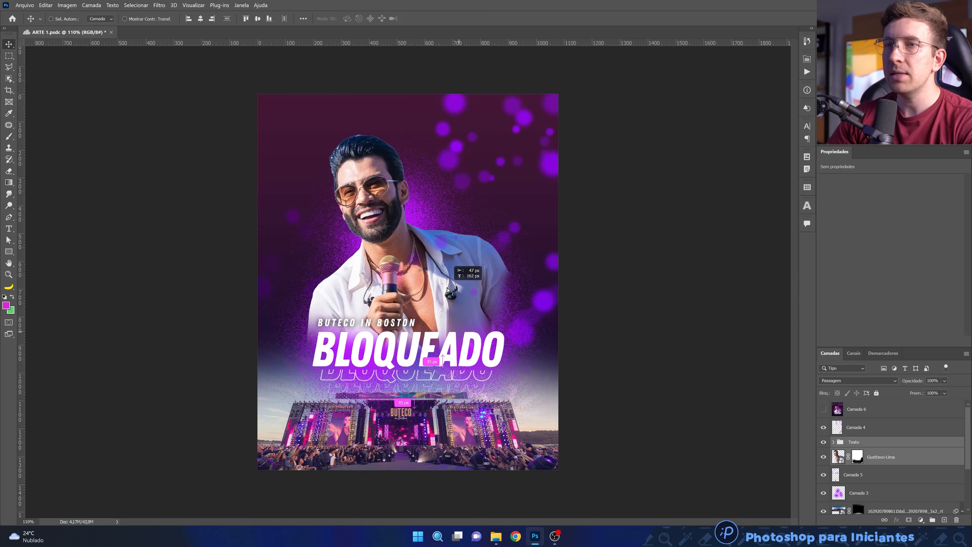
Step: Check the purple glow layer Camada 3 behind the singer and change its blend mode to Divisão
left_click(880, 493)
left_click(823, 493)
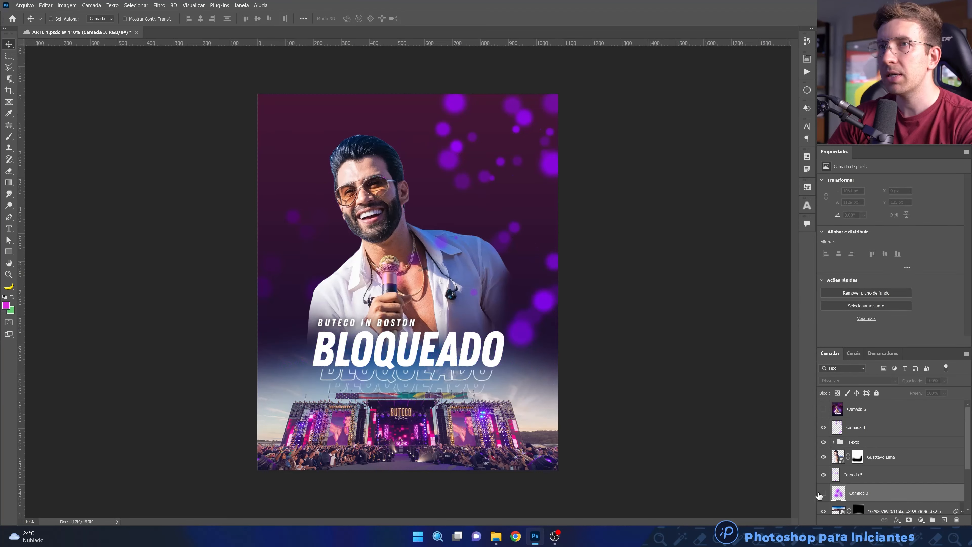
left_click(823, 493)
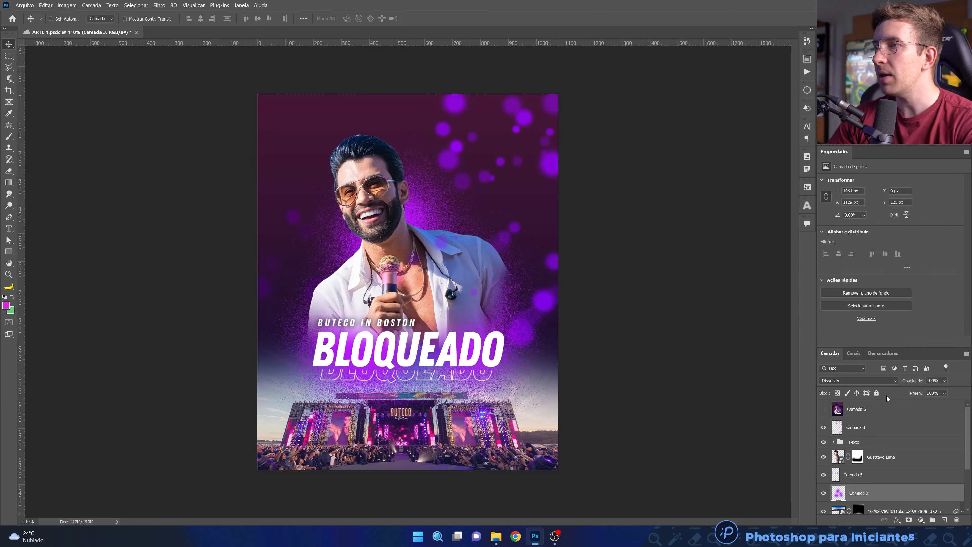
left_click(877, 380)
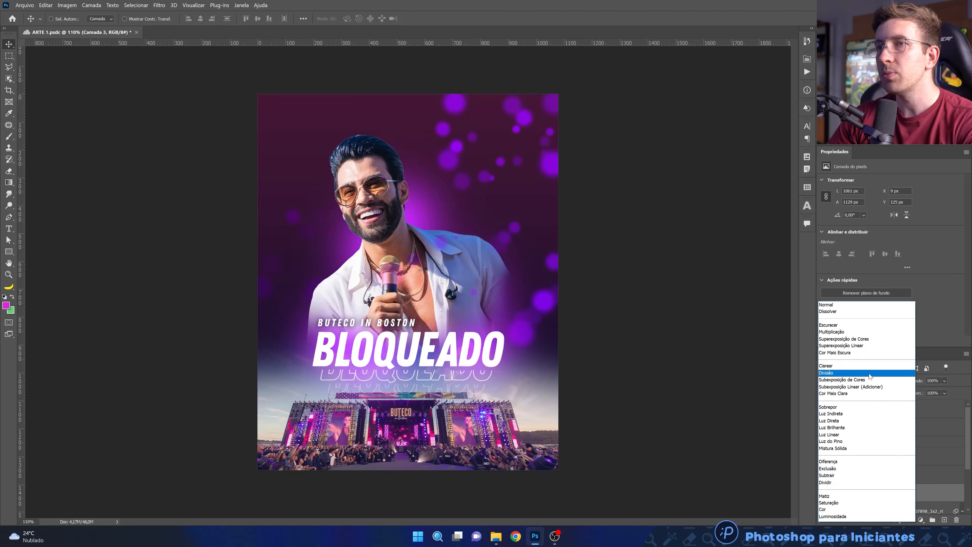
left_click(868, 374)
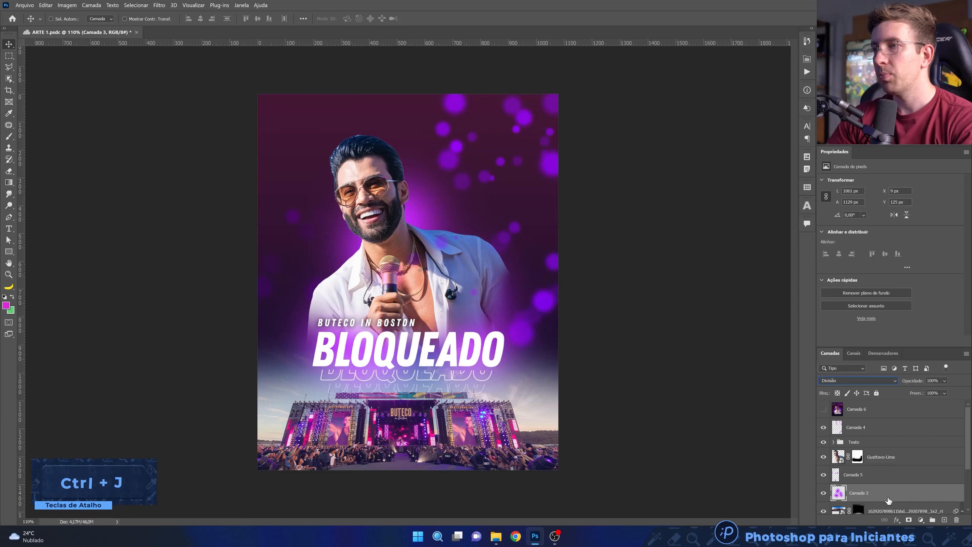
Step: Duplicate the Camada 3 glow layer and compare the poster with and without the copy
key("ctrl+j")
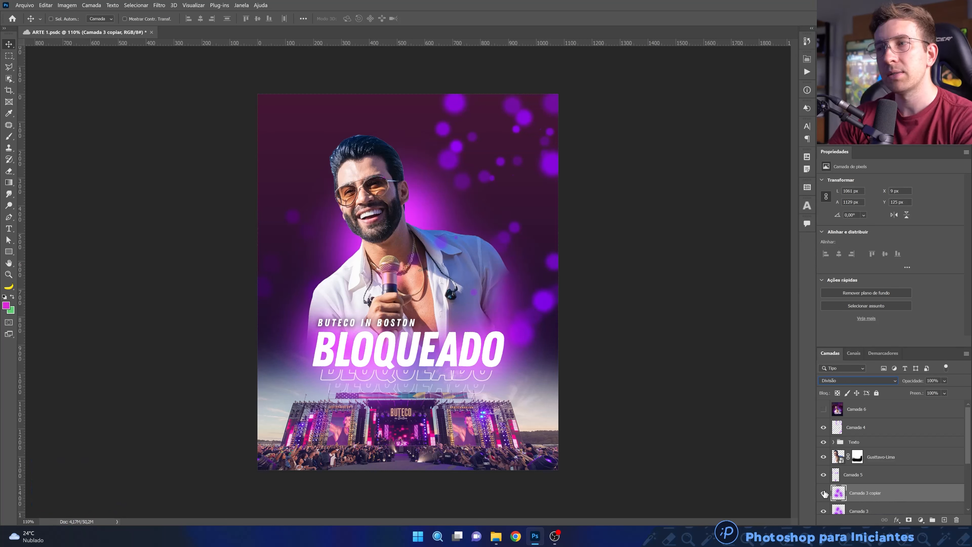
left_click(823, 493)
left_click(823, 493)
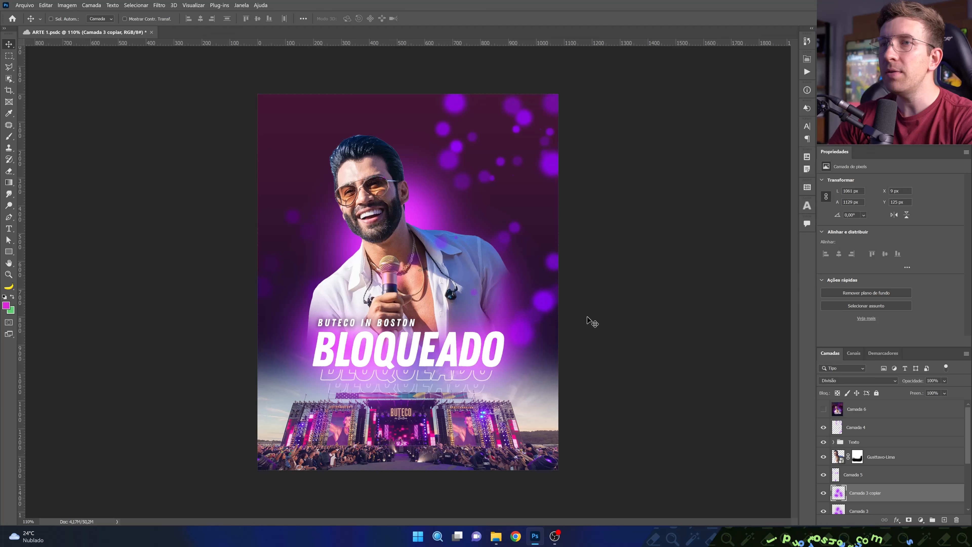
Step: Brush magenta light beside the singer's face and neck on a new layer and clip that layer to the singer
left_click(885, 460)
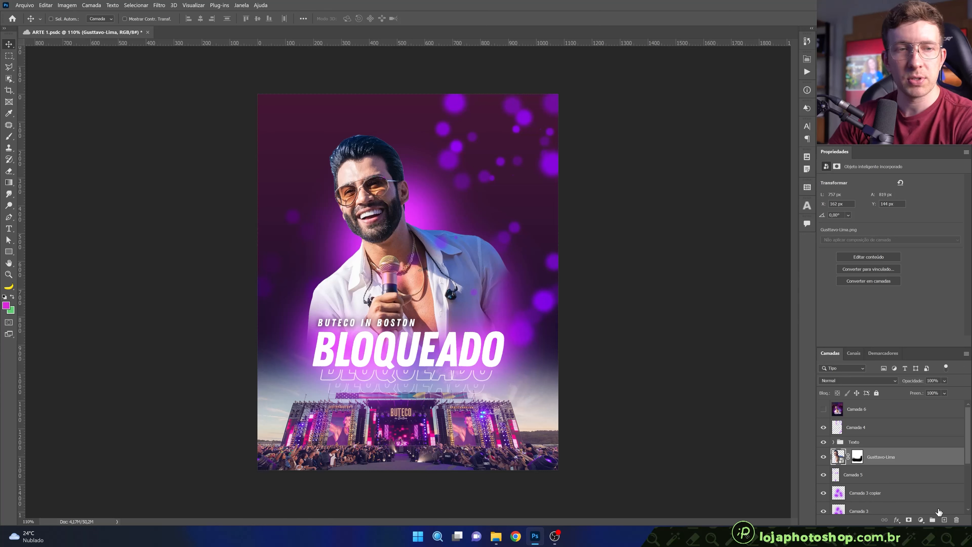
left_click(945, 520)
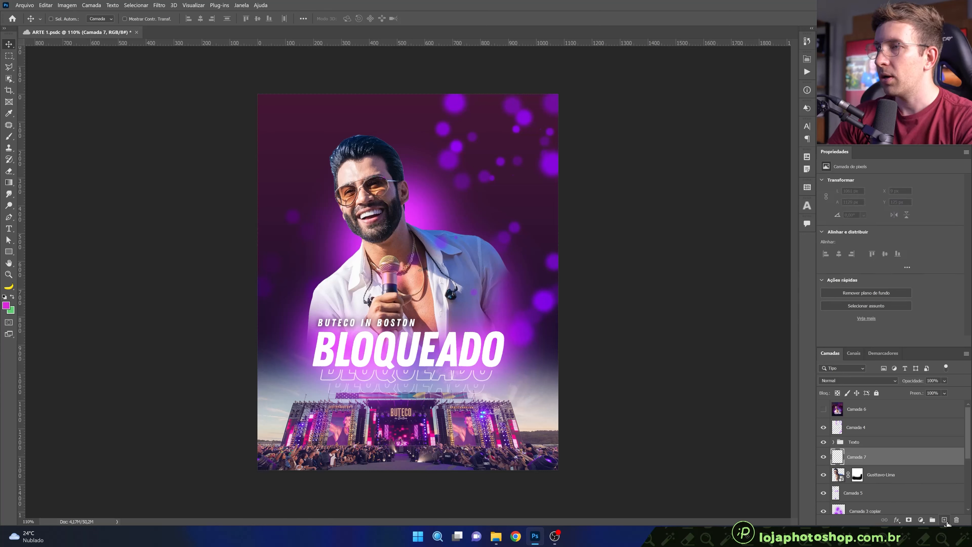
left_click(10, 137)
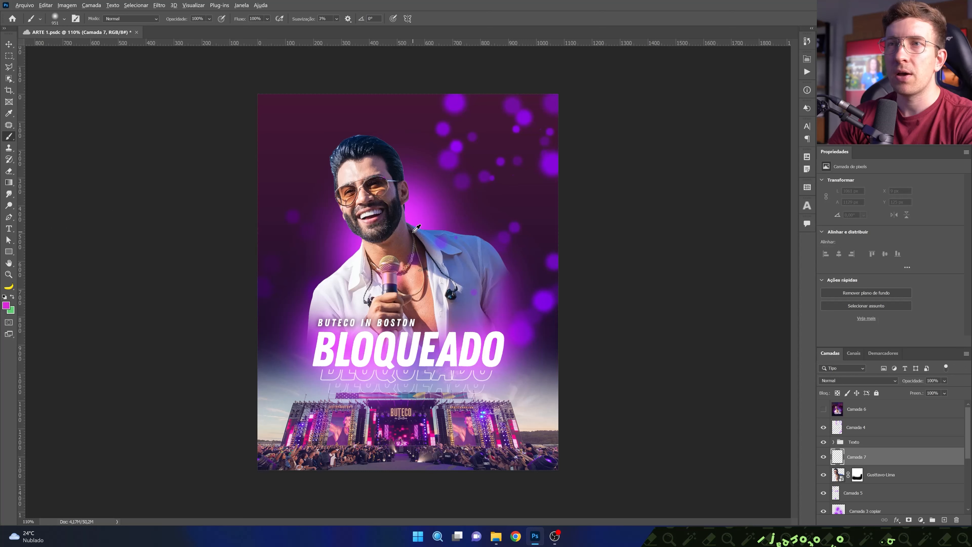
mouse_move(454, 219)
left_mouse_down()
mouse_move(469, 218)
mouse_move(331, 214)
left_mouse_up()
mouse_move(421, 213)
left_mouse_down()
mouse_move(394, 211)
mouse_move(410, 194)
left_mouse_up()
left_click(417, 210)
left_click(411, 193)
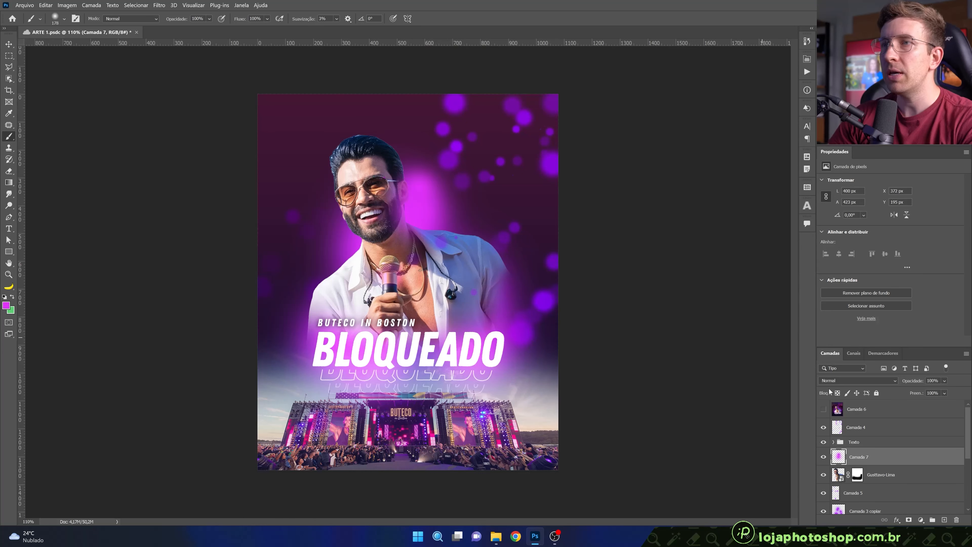
left_click(877, 465, "alt")
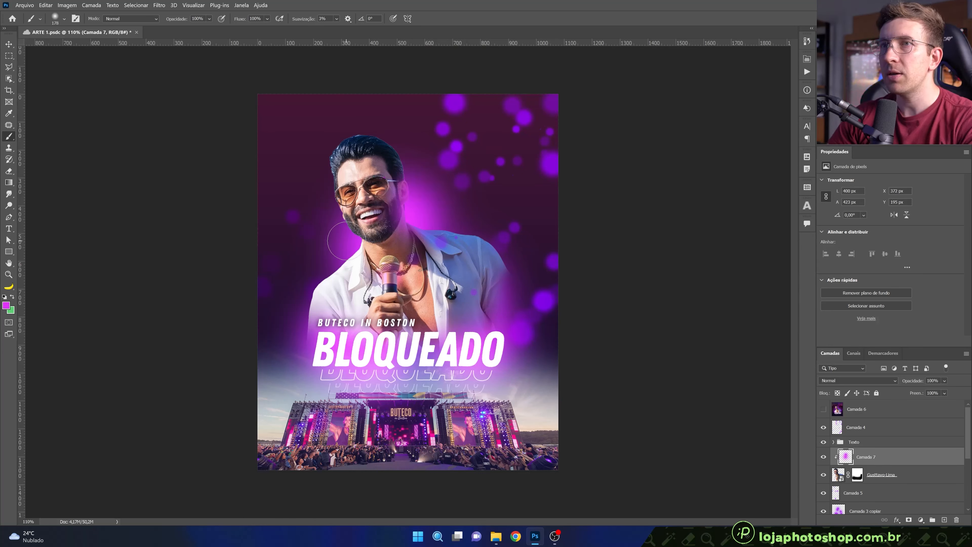
Step: Brush more magenta light around the singer's neck and both shoulders on Camada 7 and set that layer's blend mode to Divisão
left_click_drag(343, 240, 345, 259)
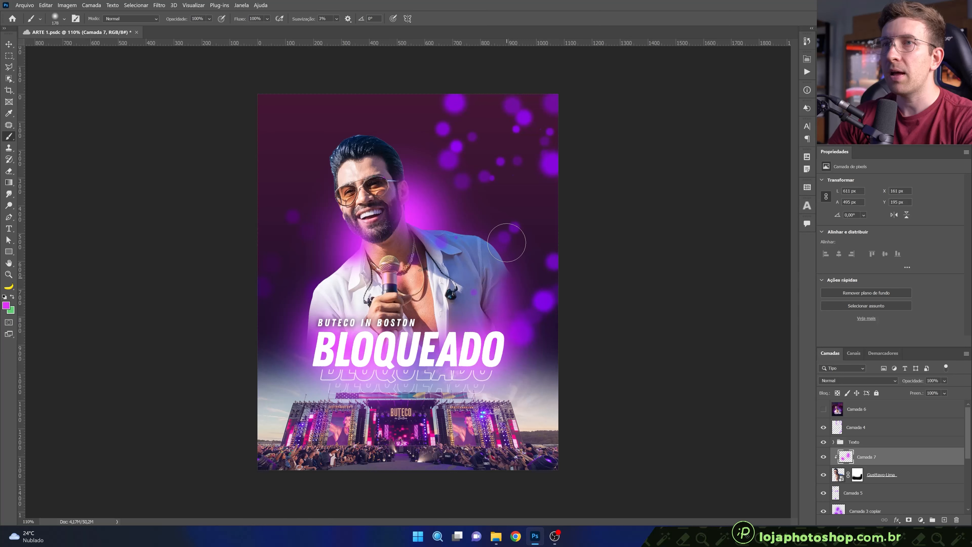
left_click(343, 251)
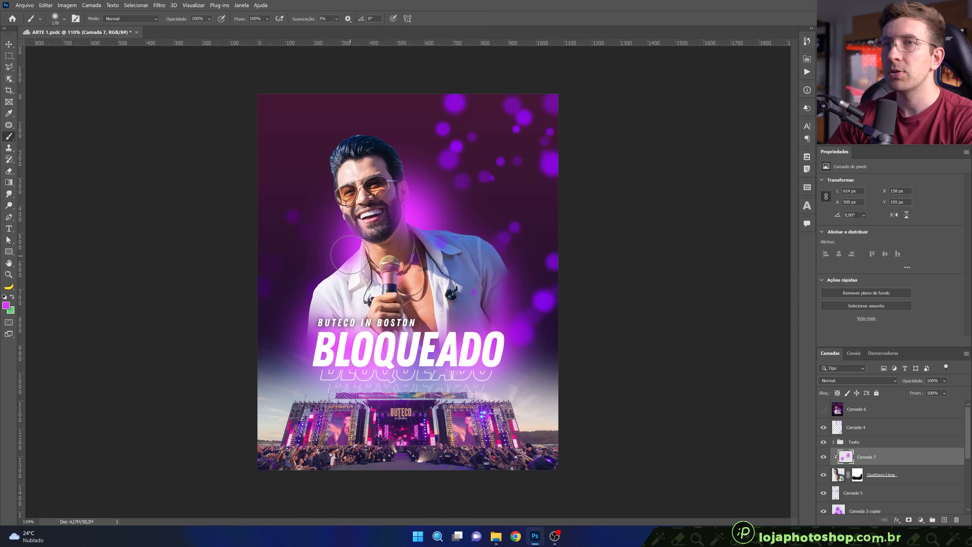
right_click(455, 245, "alt")
left_click_drag(294, 341, 306, 370)
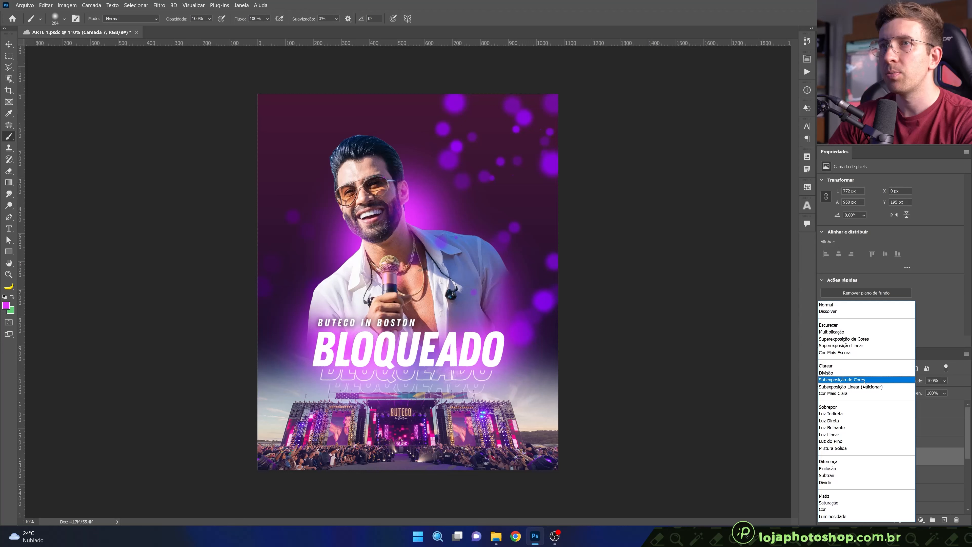
left_click(863, 374)
scroll(884, 492, "up", 3)
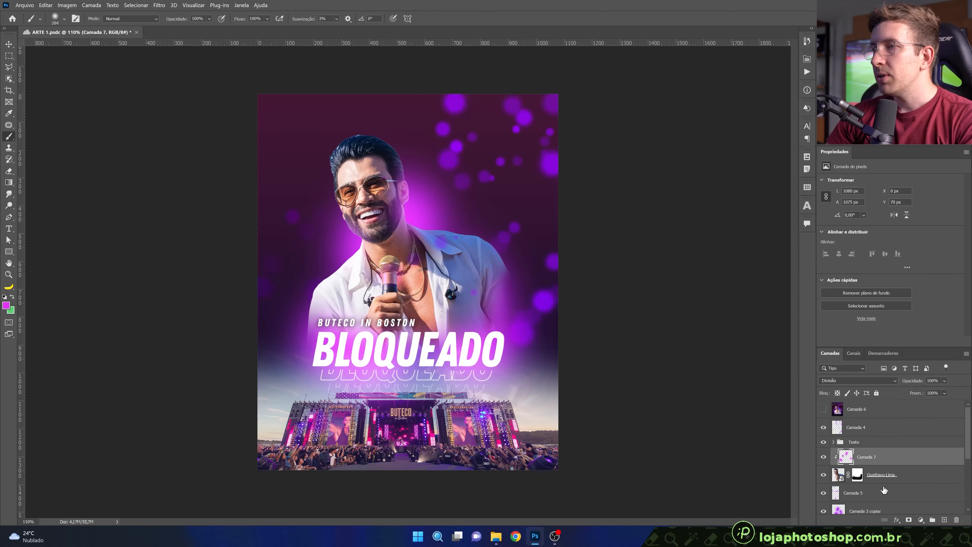
Step: Change the blend mode of the bokeh lights layer Camada 4 to Subexposição de Cores
left_click(901, 430)
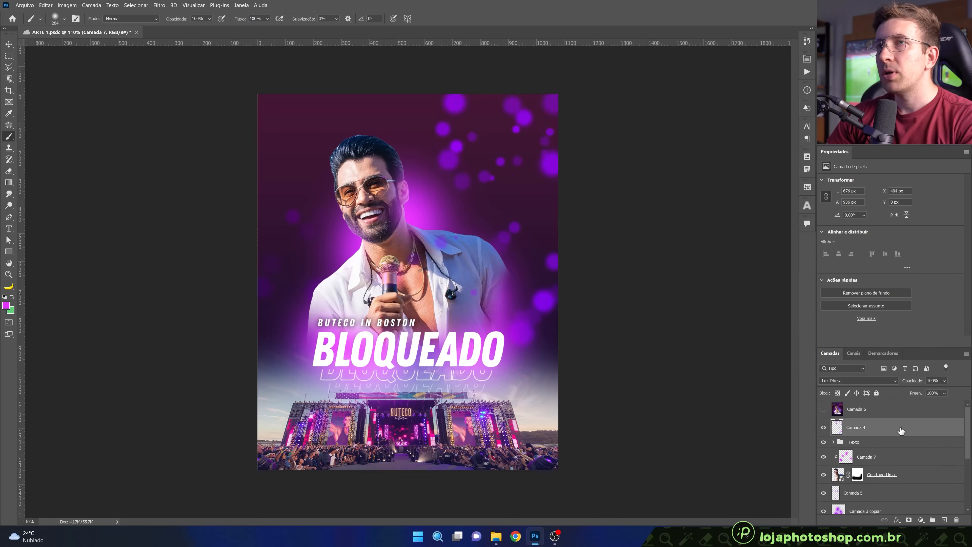
left_click(880, 381)
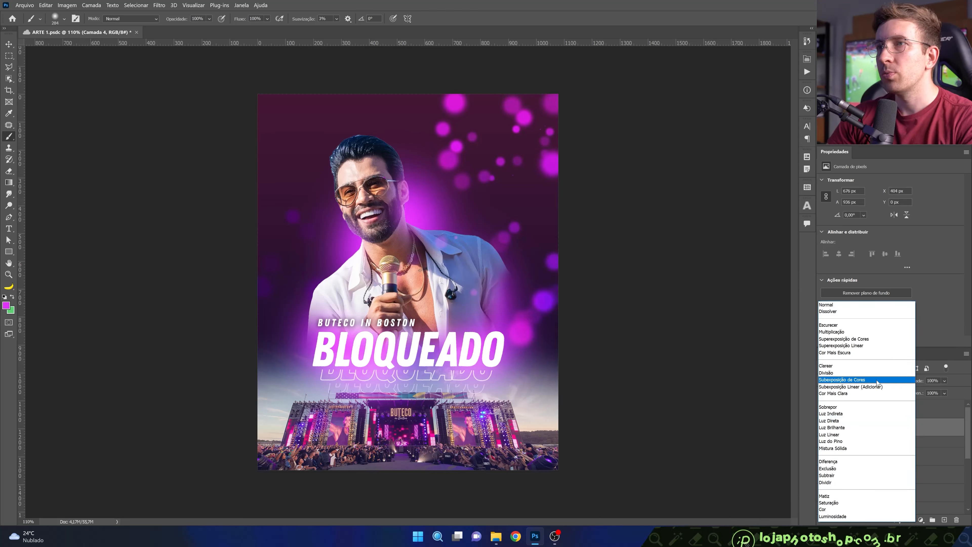
left_click(877, 380)
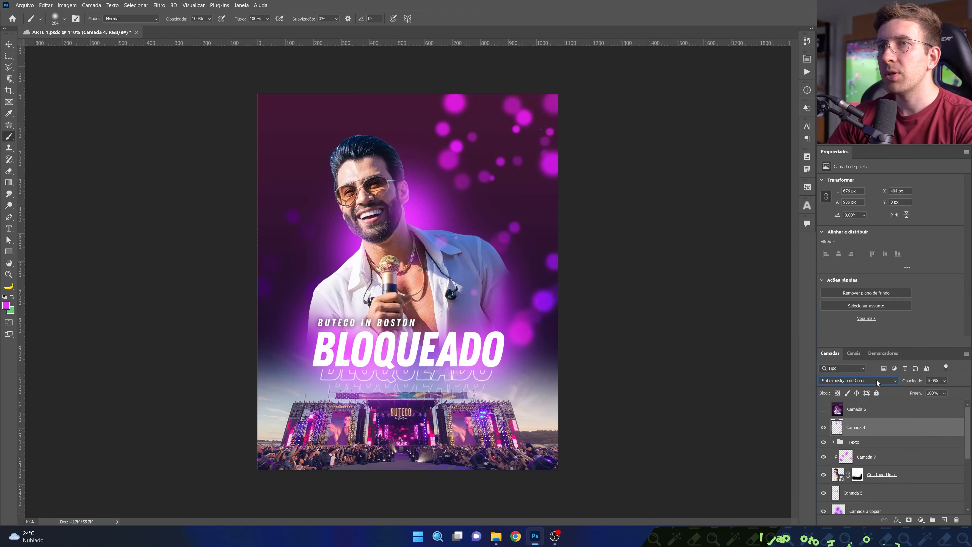
Step: Compare the original ARTE 1.psdc state with the latest poster edit through the document history
left_click(807, 41)
left_click(737, 59)
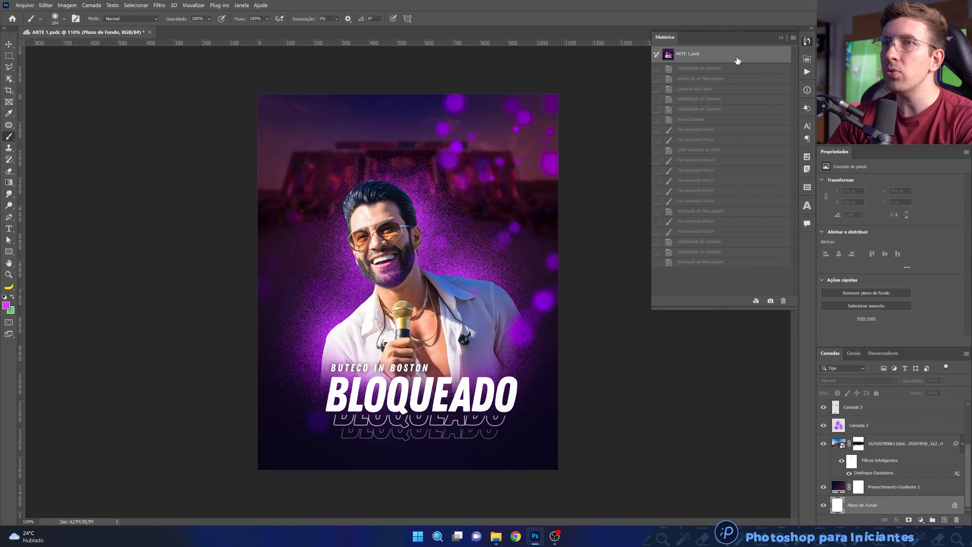
left_click(718, 262)
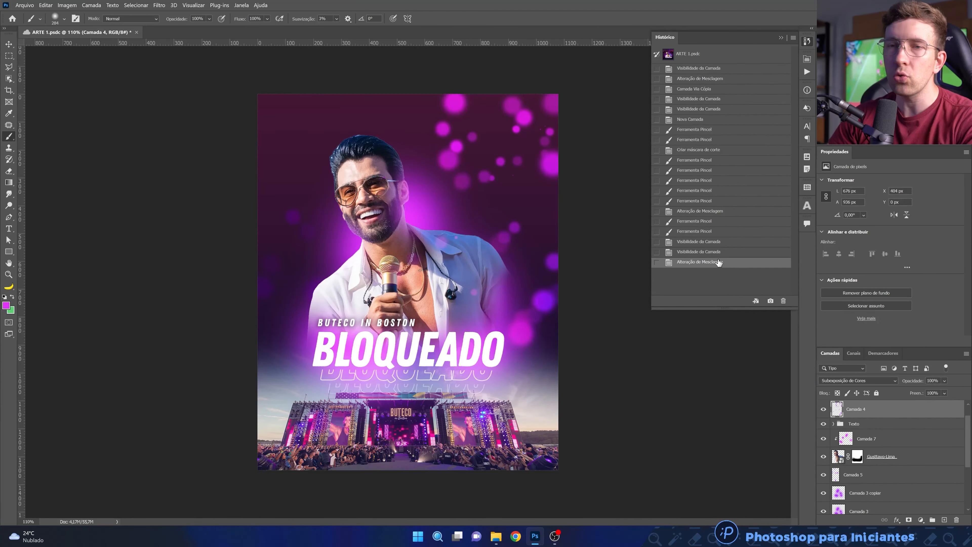
left_click(714, 58)
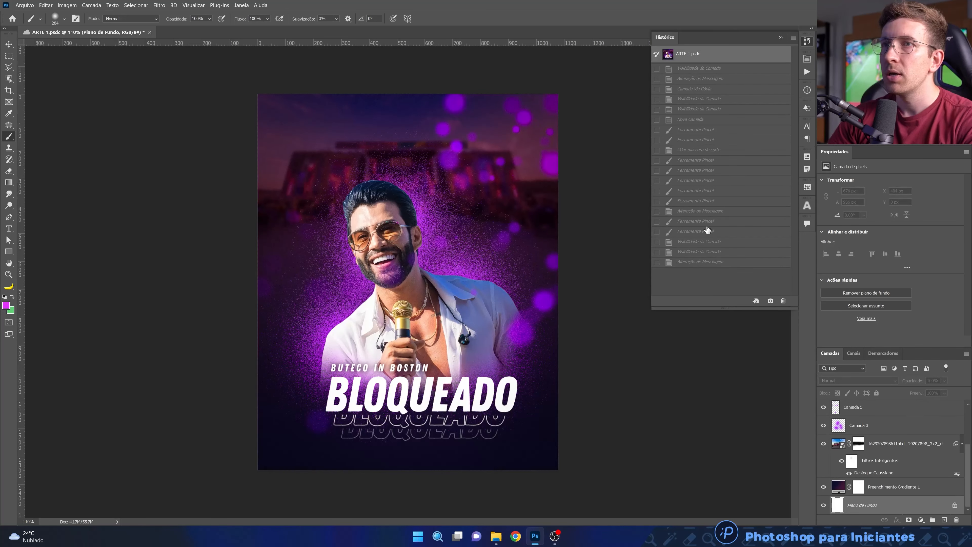
left_click(707, 263)
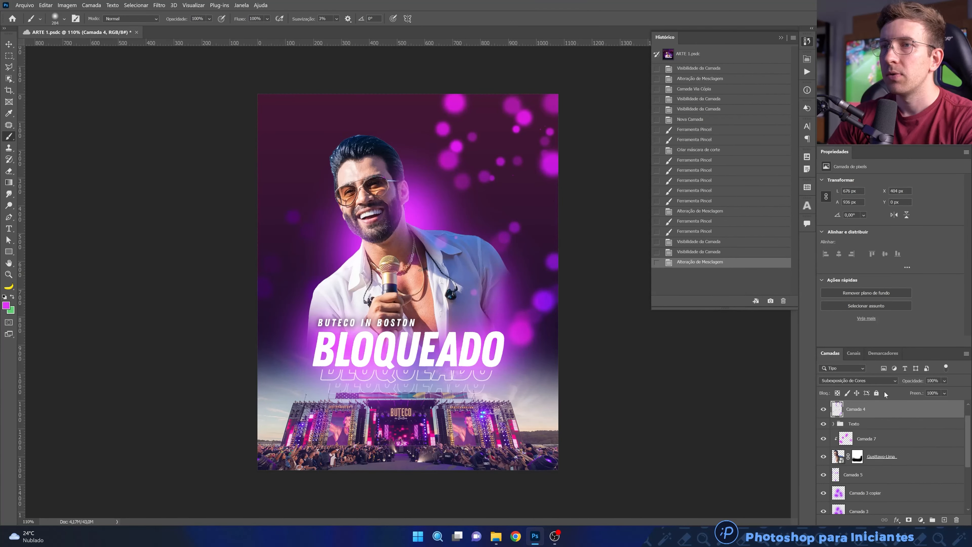
Step: Try lower opacities on the stage photo layer and return it to 100%
scroll(891, 422, "down", 3)
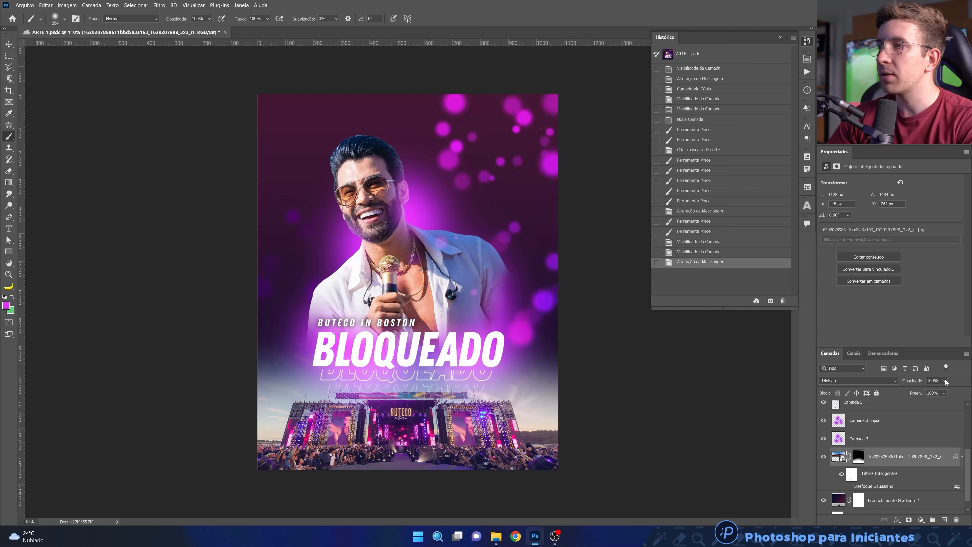
left_click_drag(942, 389, 941, 391)
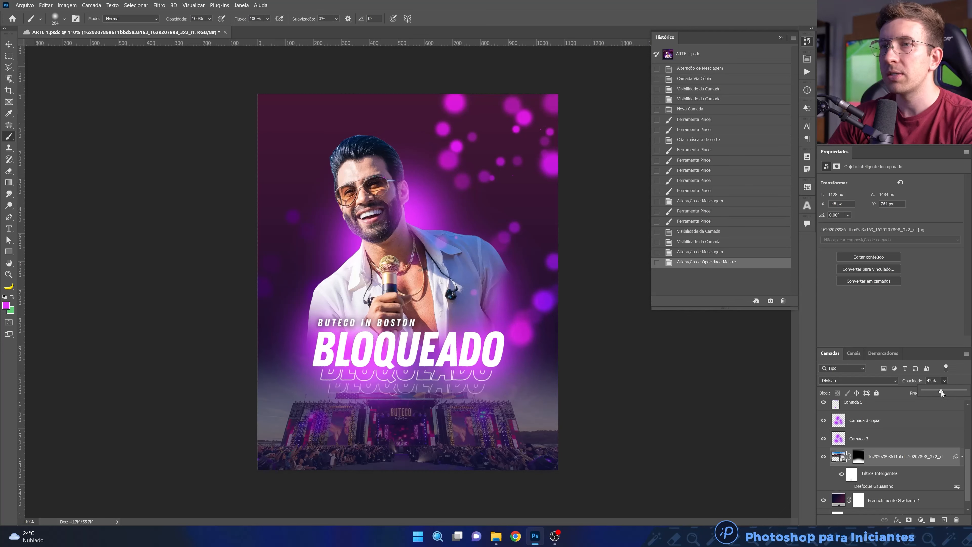
left_click_drag(946, 393, 953, 393)
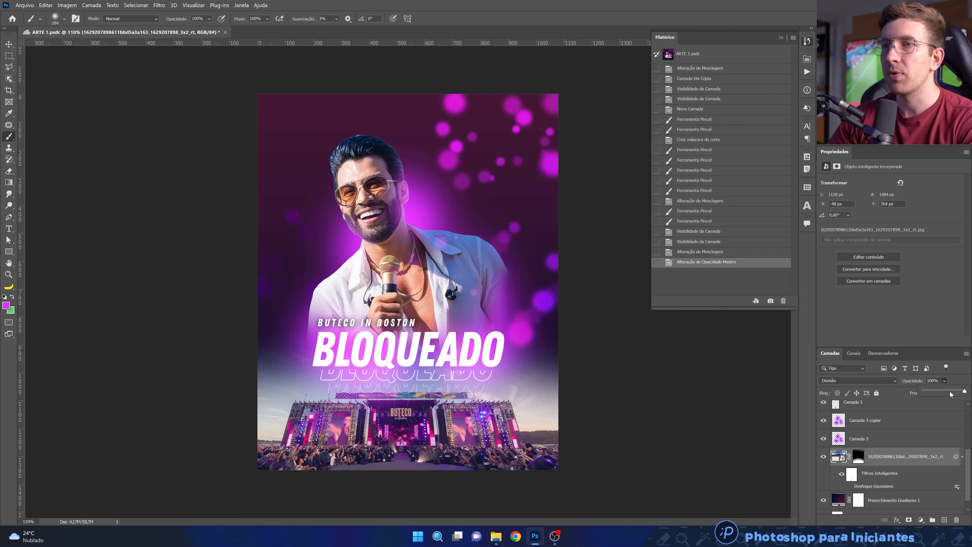
left_click_drag(944, 391, 959, 391)
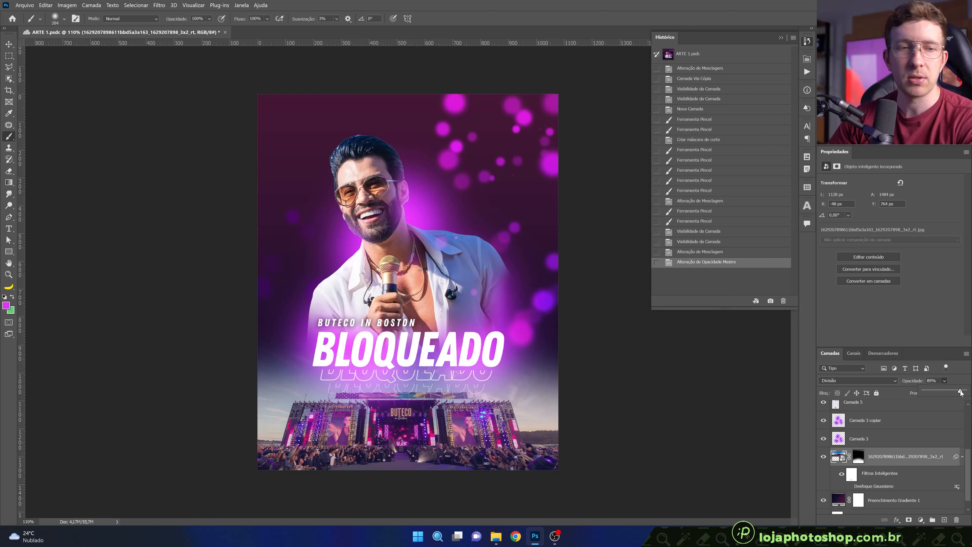
left_click_drag(960, 392, 614, 371)
Step: Paint black with a large soft brush on the stage photo's layer mask around the area above the stage
left_click(858, 456)
key("d")
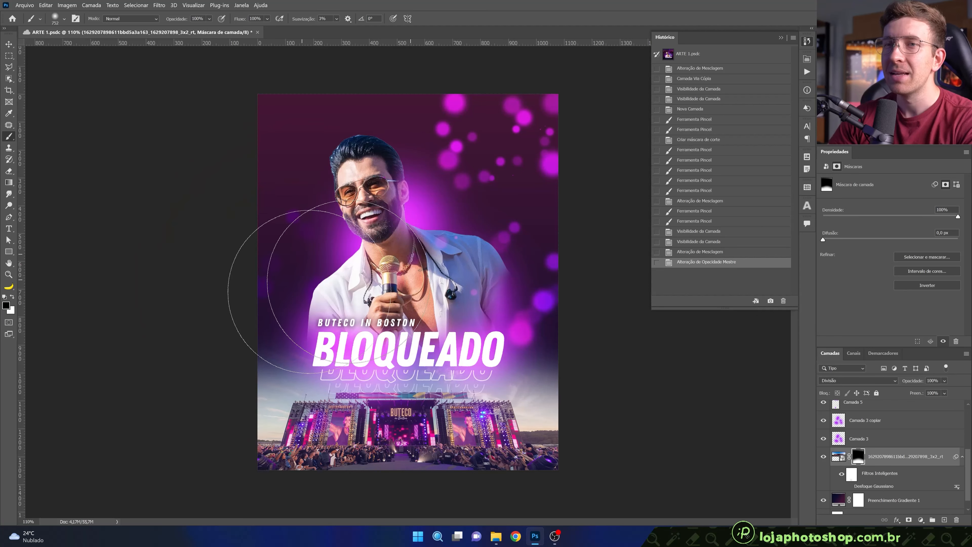
left_click(207, 317)
left_click(246, 275)
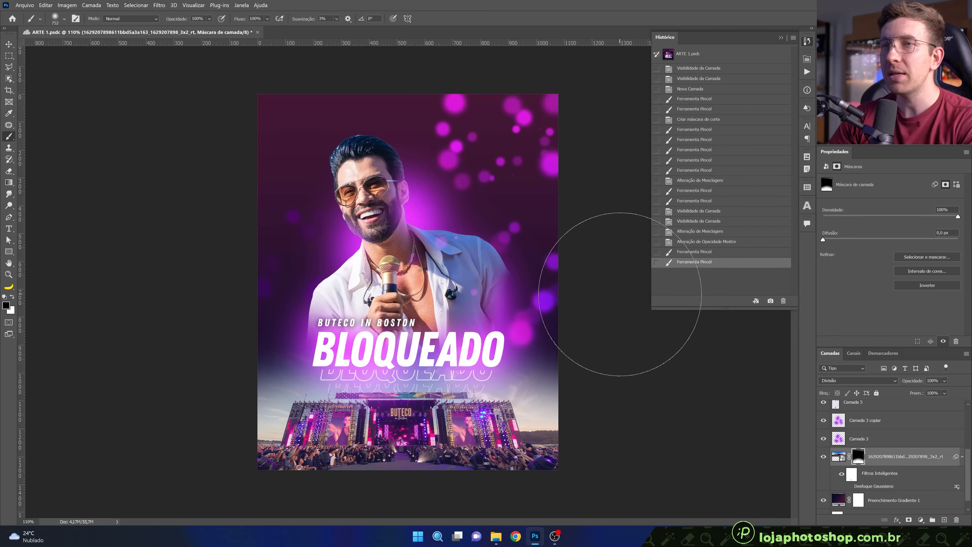
left_click(502, 304)
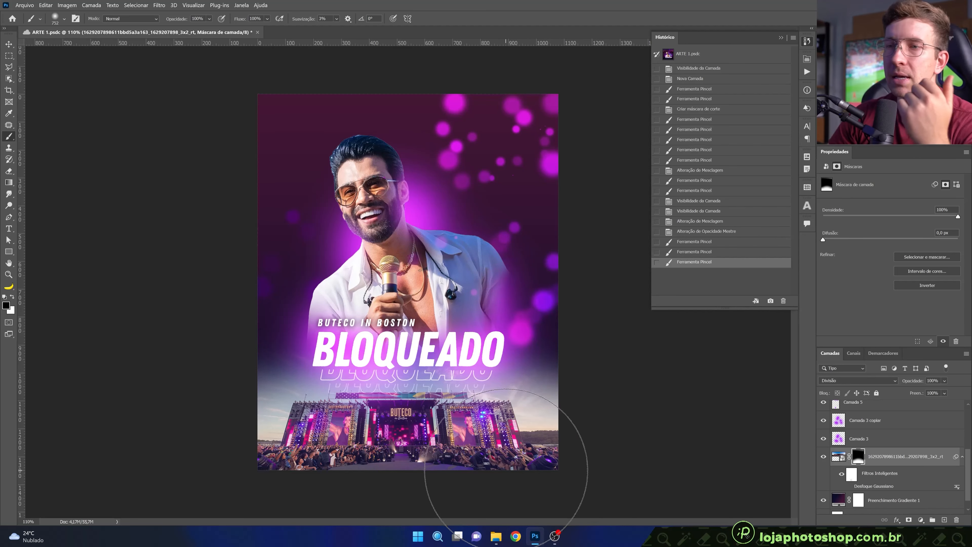
Step: Place the photo E-XEMBDWYBkgYxy.jfif from the ANALISA BLACK folder into the poster, keeping the default Camera Raw settings
mouse_move(499, 539)
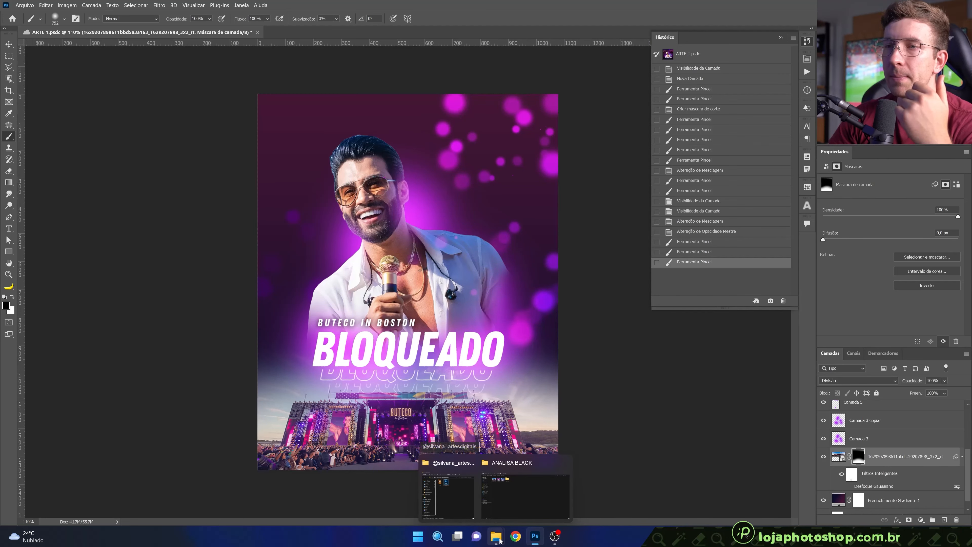
left_click(524, 494)
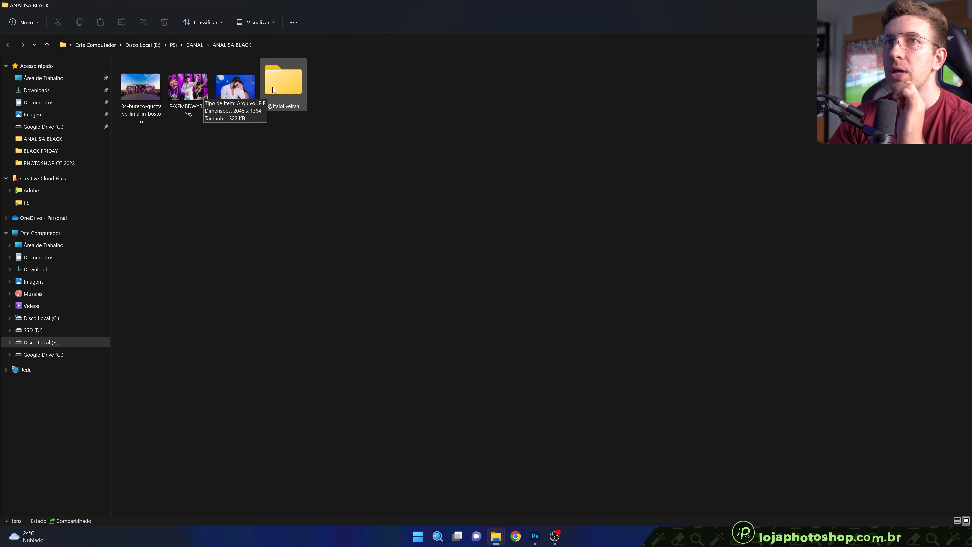
left_click(940, 6)
left_click_drag(604, 160, 429, 163)
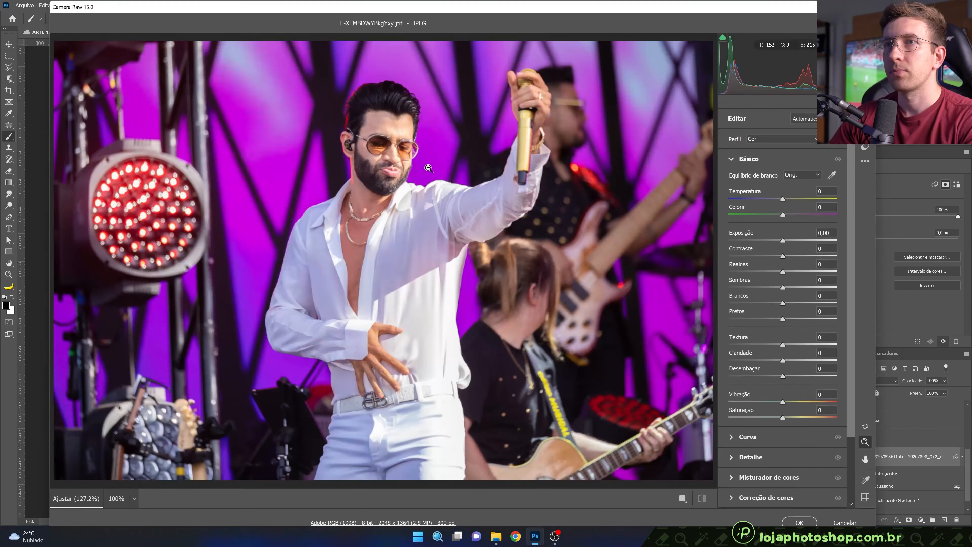
left_click(799, 522)
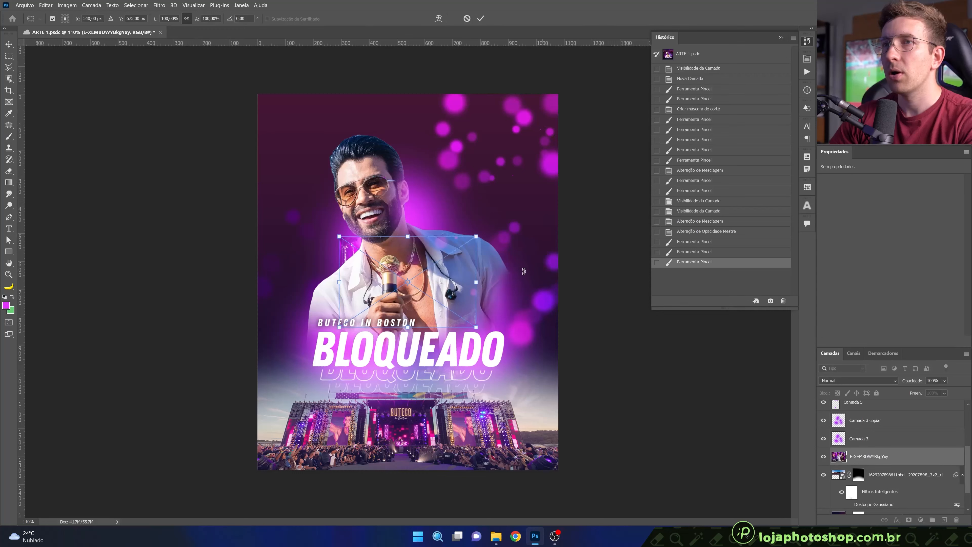
Step: Scale the placed photo to about 224% and position it behind the singer against the poster's top edge, extending past its left edge
left_click_drag(481, 236, 414, 178)
left_click_drag(414, 178, 413, 180)
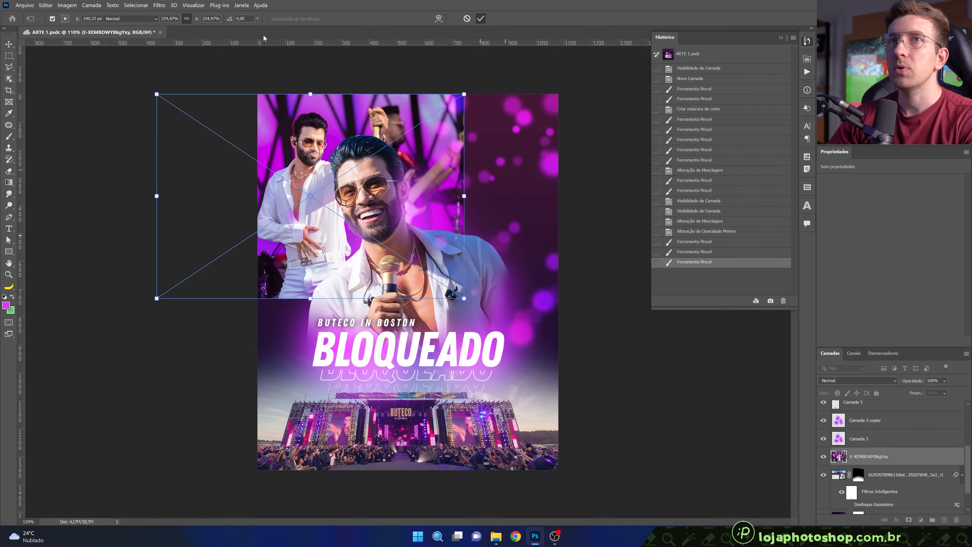
key("Return")
Step: Apply a Gaussian Blur of about 2.5 pixels to the placed E-XEMBDWYBkgYxy photo
left_click(160, 6)
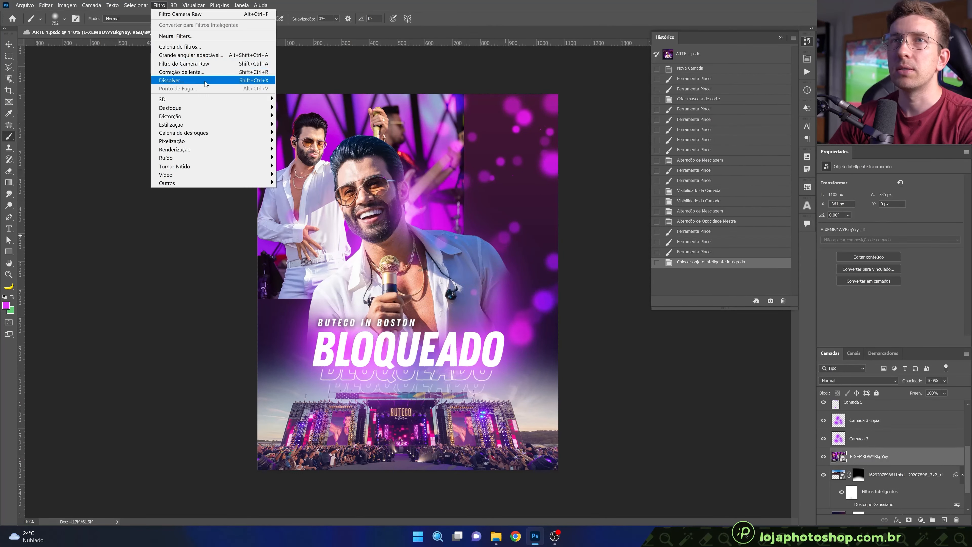
mouse_move(214, 109)
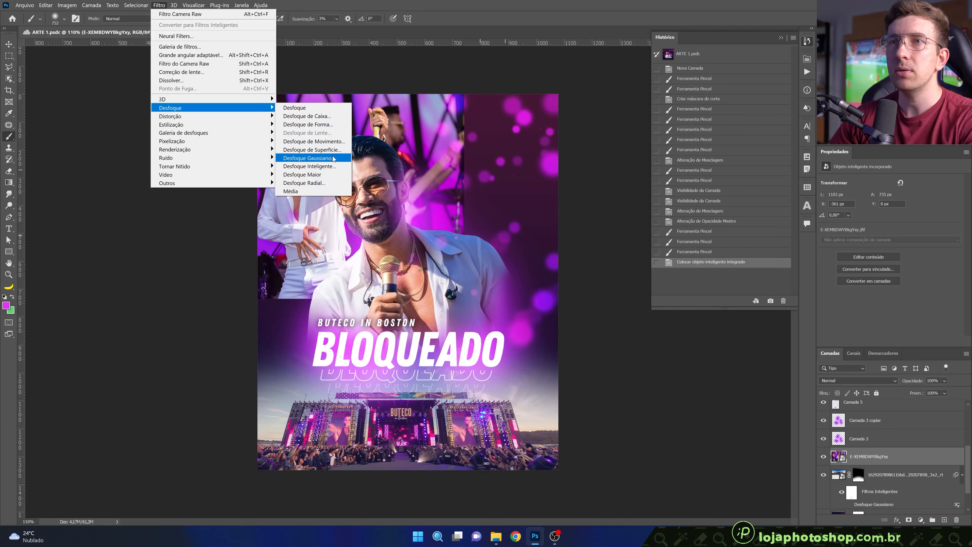
left_click(306, 158)
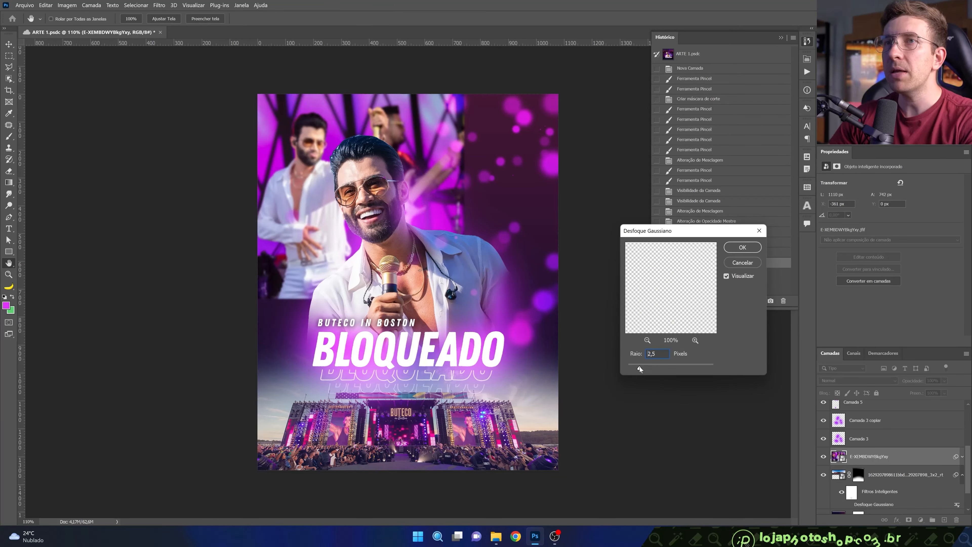
left_click(742, 248)
Step: Set the blurred photo's blend mode to Divisão and its opacity to 23%
left_click(845, 380)
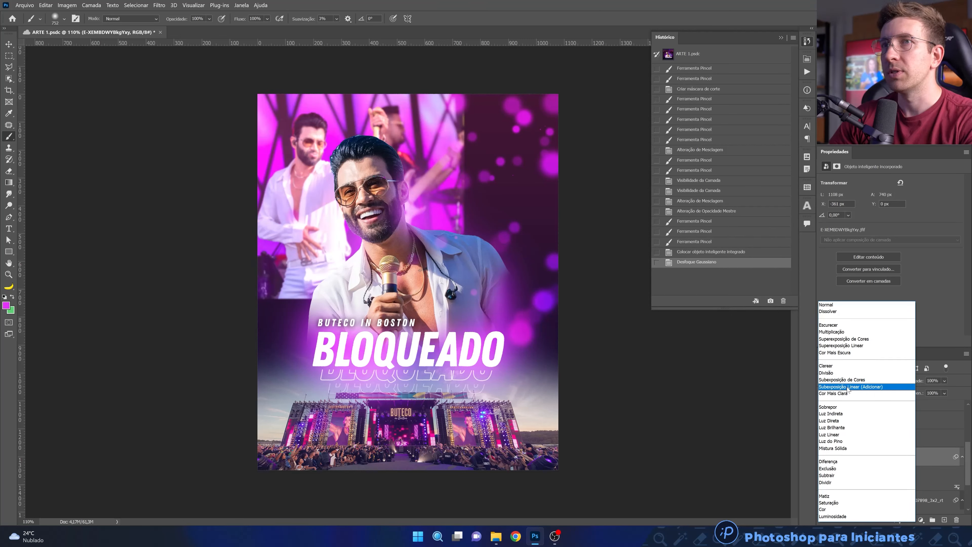
left_click(846, 373)
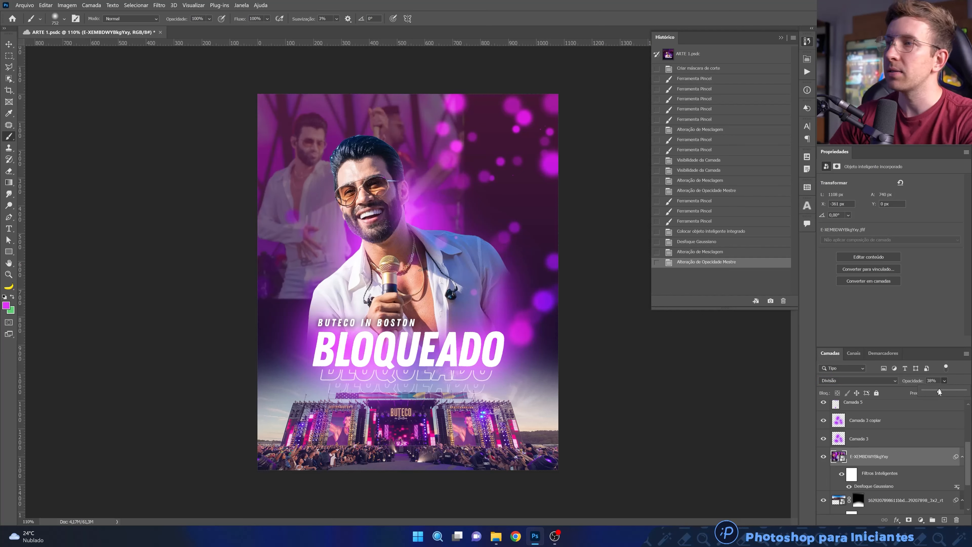
left_click_drag(937, 389, 934, 389)
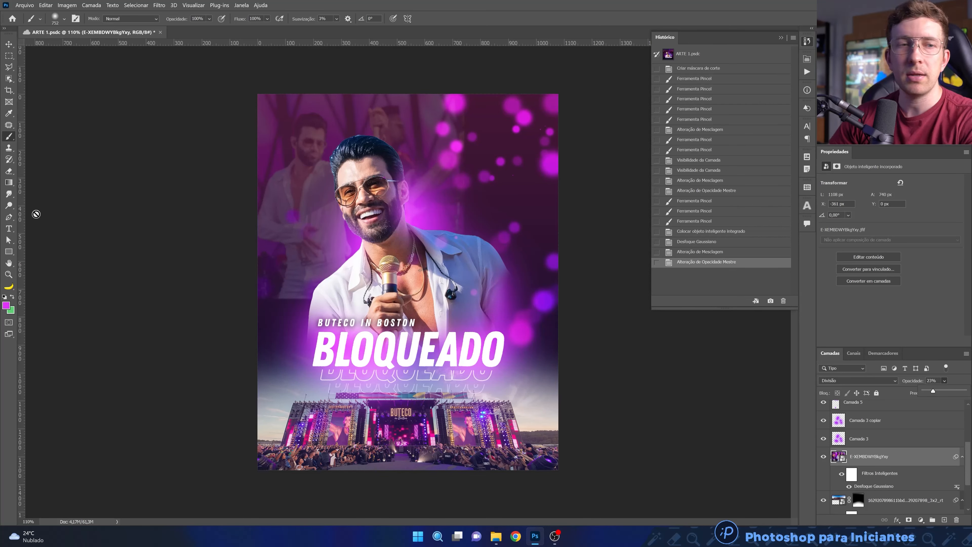
Step: Add a layer mask to the E-XEMBDWYBkgYxy photo and brush black along its right and lower edges to fade them
left_click(910, 519)
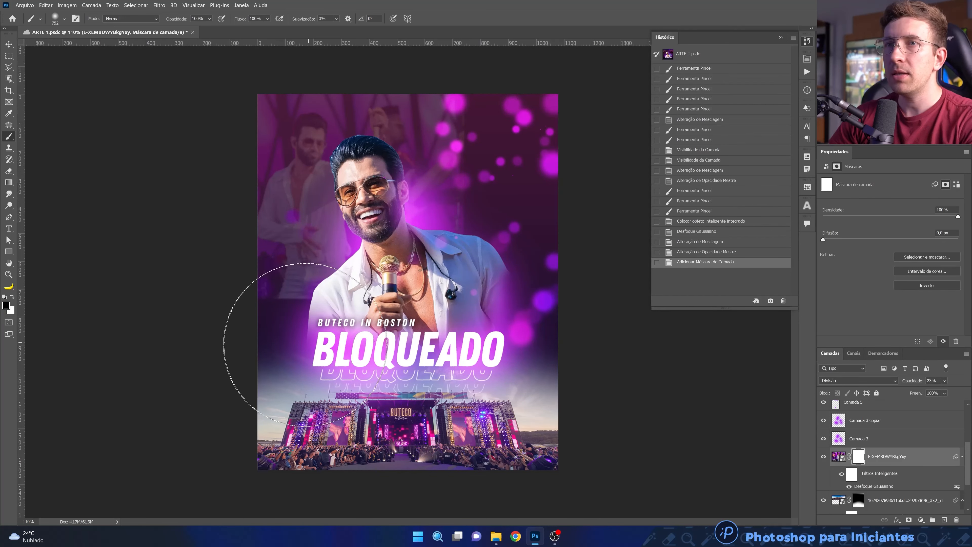
left_click_drag(556, 134, 509, 299)
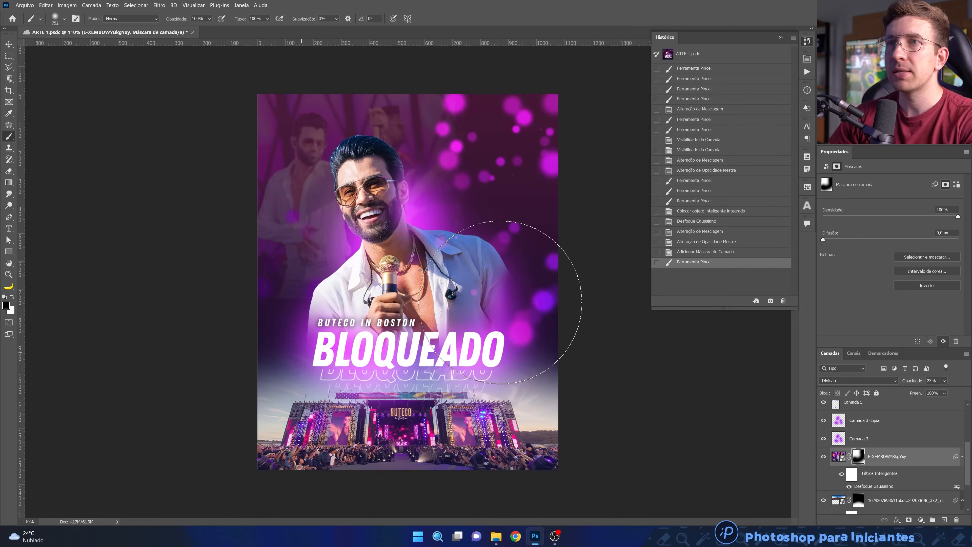
right_click(458, 309, "alt")
left_click_drag(253, 396, 612, 400)
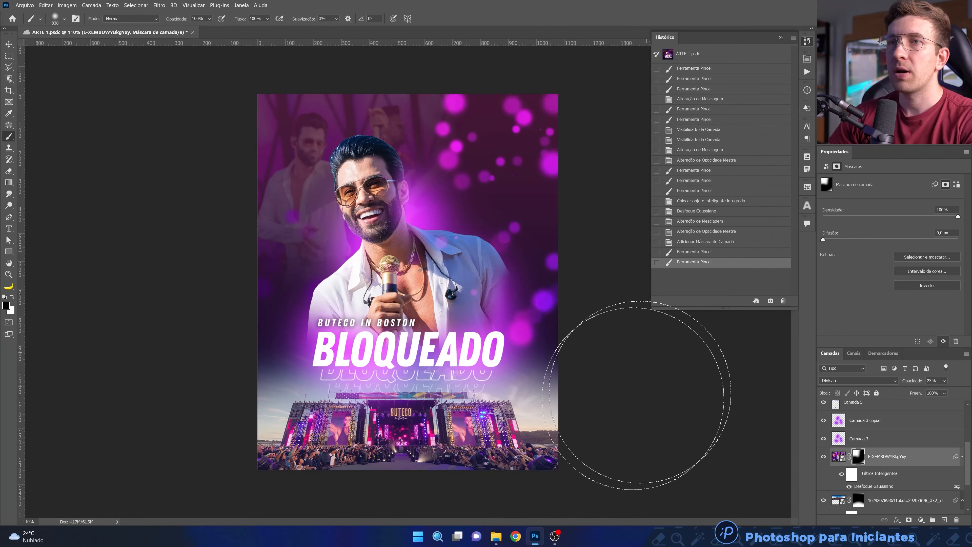
Step: Place the Gusttavo-Lima photo from the ANALISA BLACK folder behind the singer, in the poster's upper-right area
left_click(496, 538)
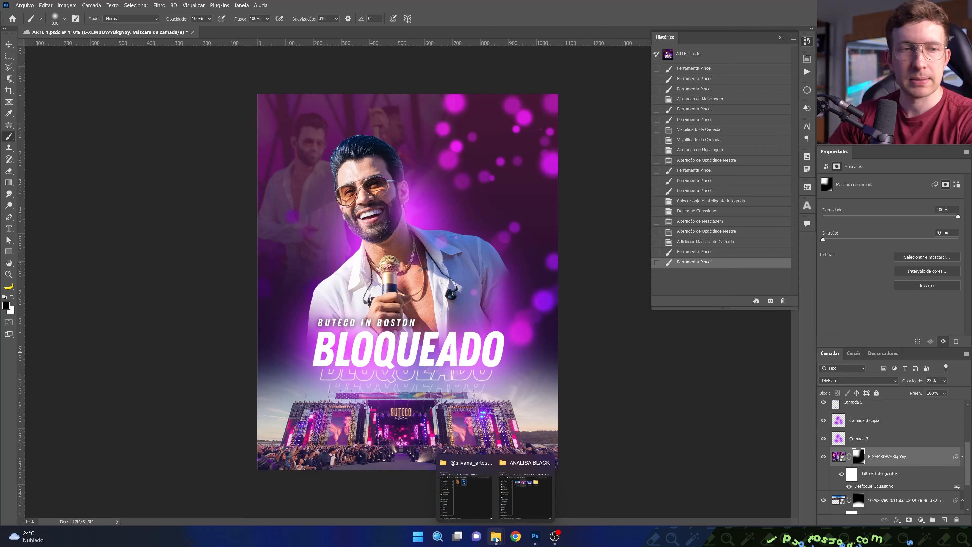
left_click(513, 515)
left_click_drag(638, 180, 606, 145)
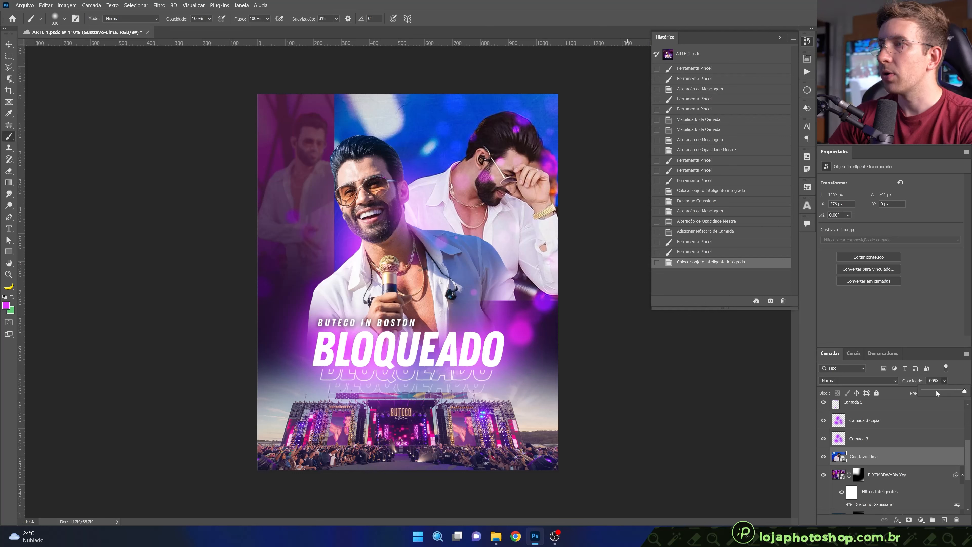
Step: Set the placed Gusttavo-Lima photo's opacity to 18% and its blend mode to Divisão
left_click_drag(936, 391, 931, 391)
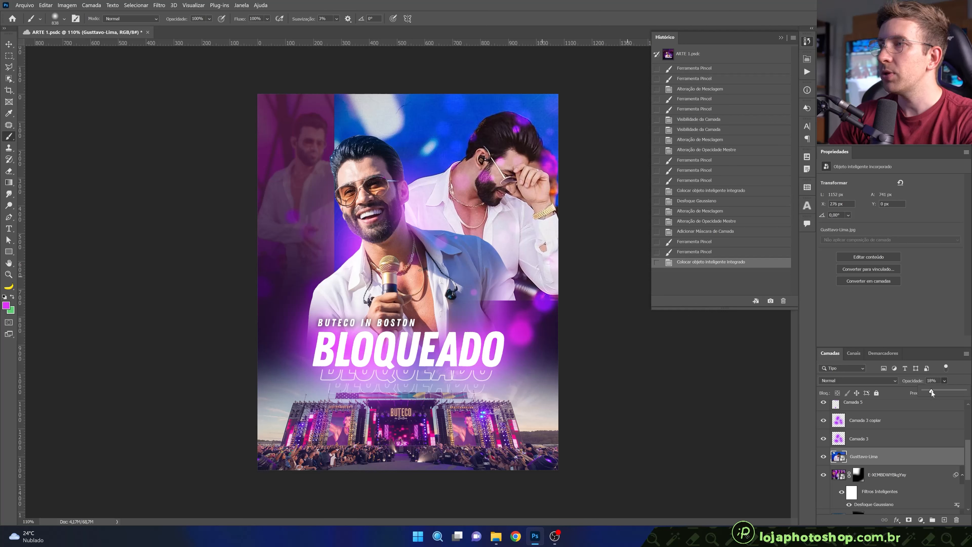
left_click(891, 381)
left_click(868, 373)
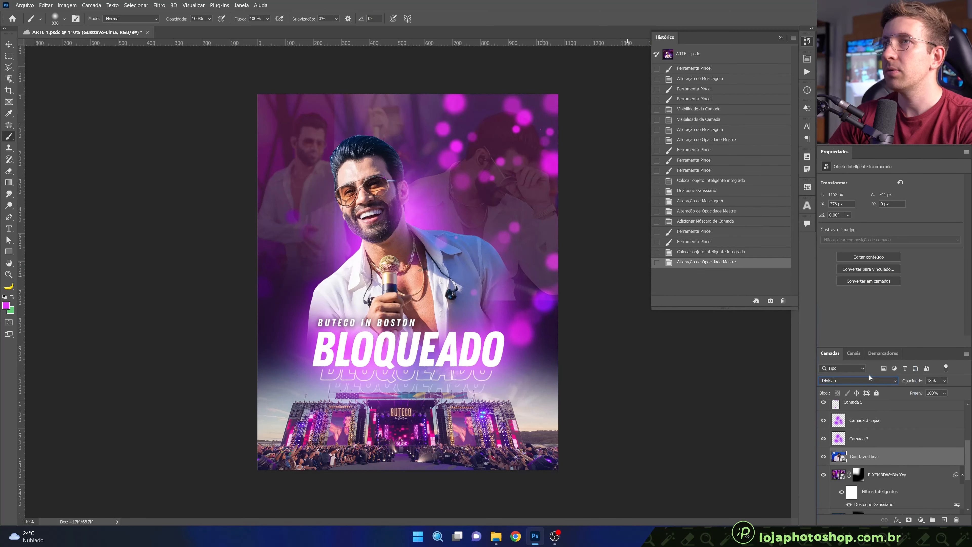
Step: Add a layer mask to the placed Gusttavo-Lima photo and brush black over its left and lower edges to fade them
left_click(908, 520)
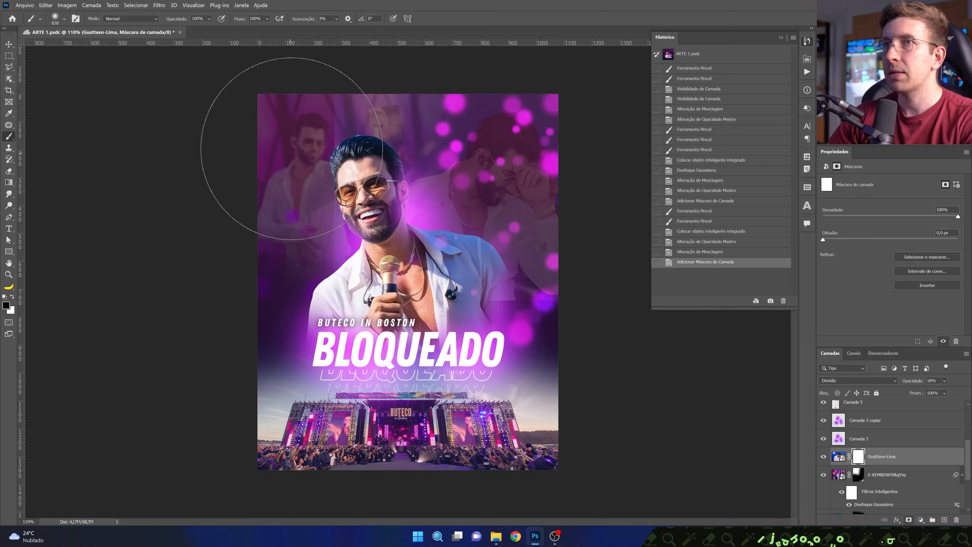
mouse_move(571, 394)
left_mouse_down()
mouse_move(582, 420)
mouse_move(321, 345)
mouse_move(266, 300)
left_mouse_up()
Step: Compare the poster's original state with its latest history state, finishing on the latest one
left_click(687, 54)
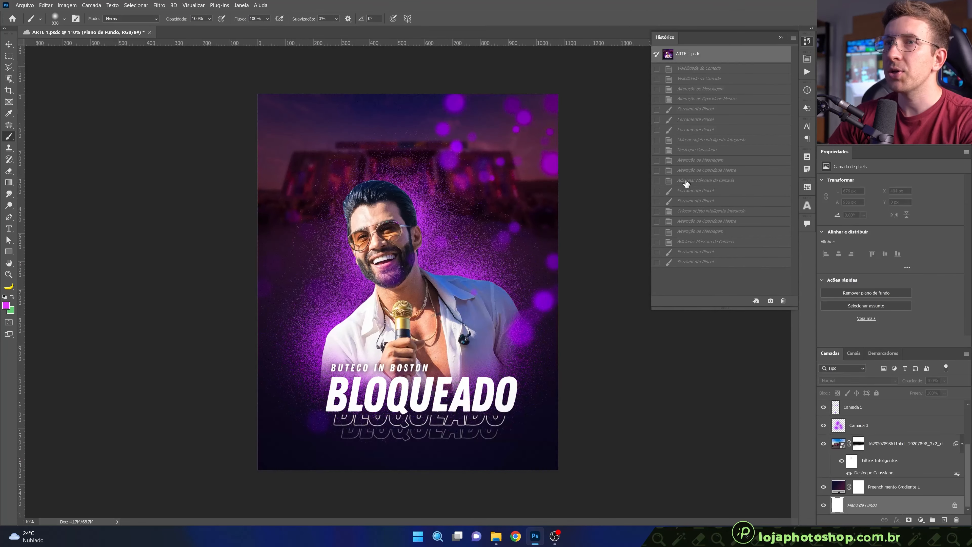
left_click(704, 264)
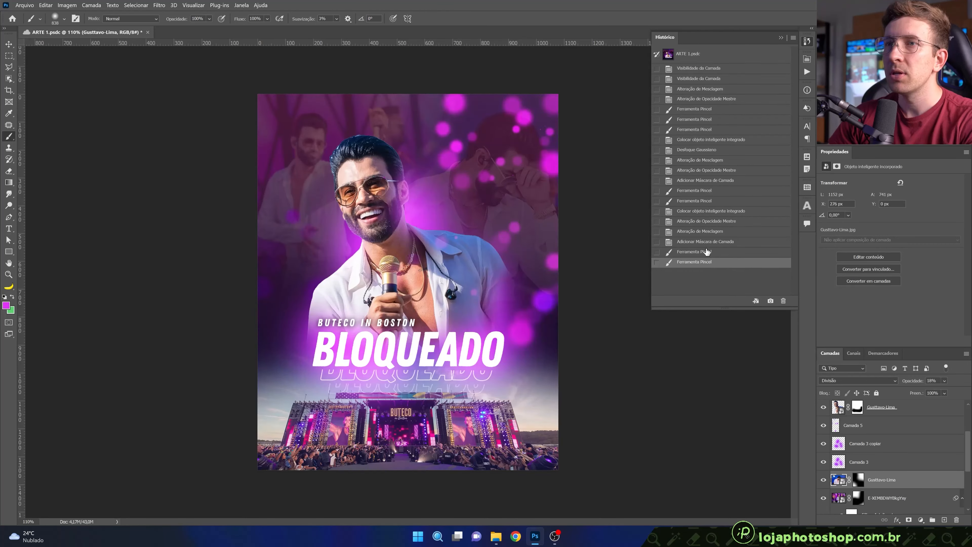
left_click(711, 56)
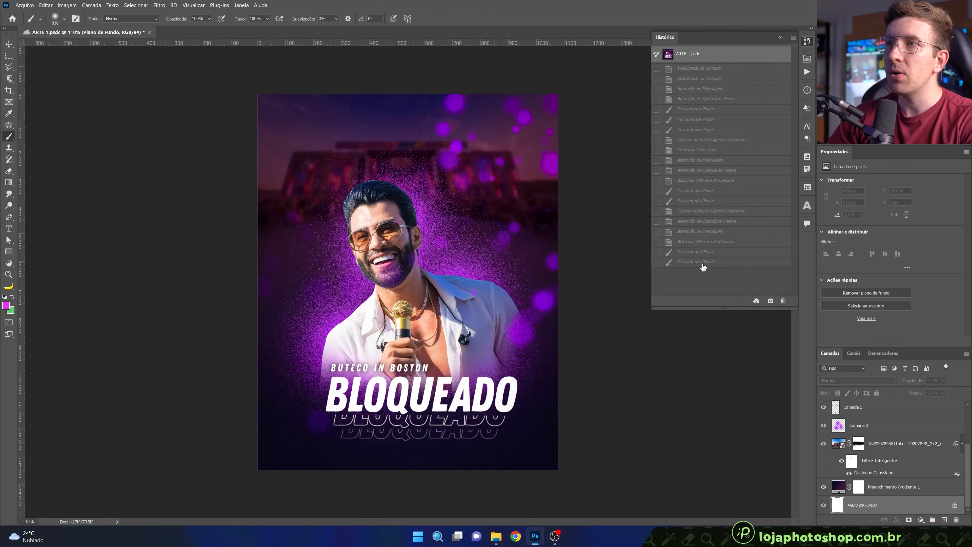
left_click(703, 264)
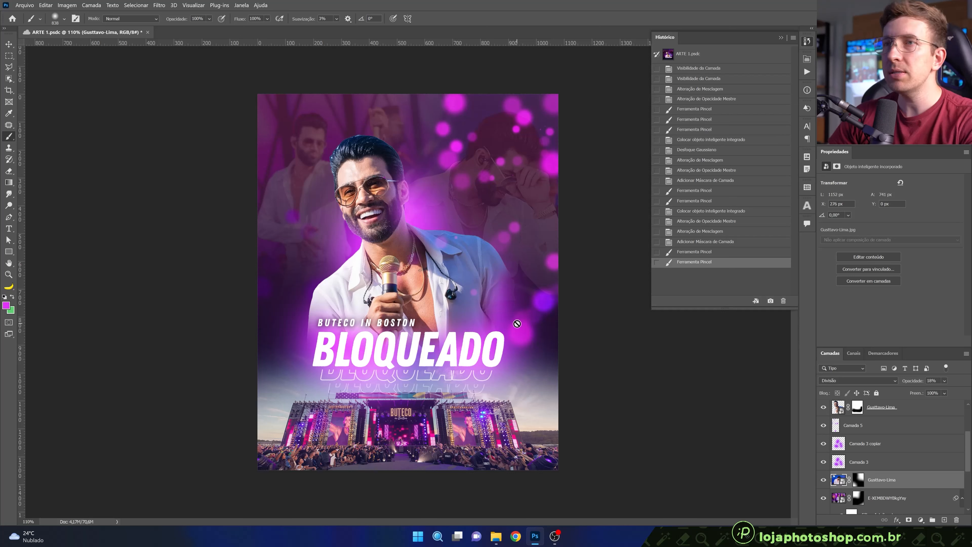
Step: Select the Camada 4 layer above the Texto group and save the poster document
scroll(865, 431, "up", 3)
left_click(873, 432)
key("ctrl+s")
scroll(879, 429, "down", 5)
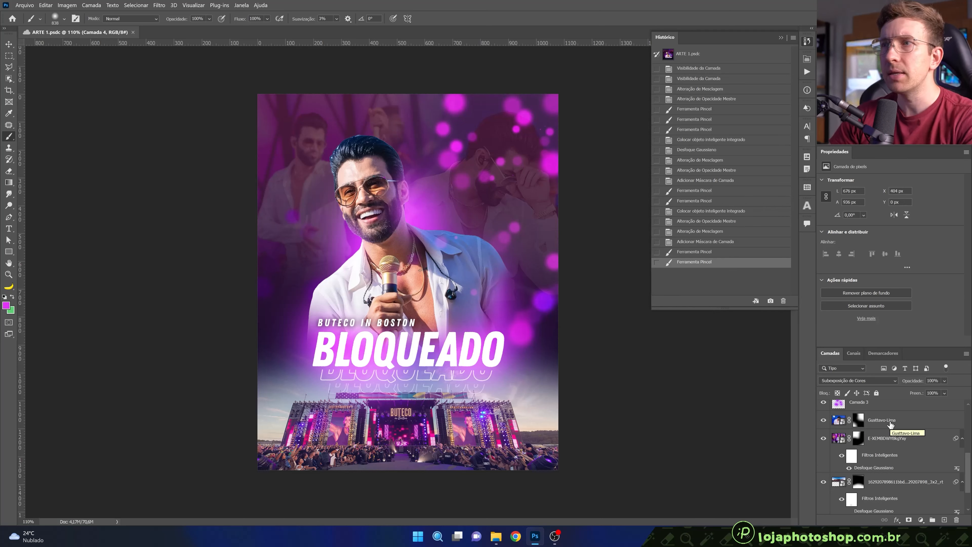
scroll(889, 424, "up", 5)
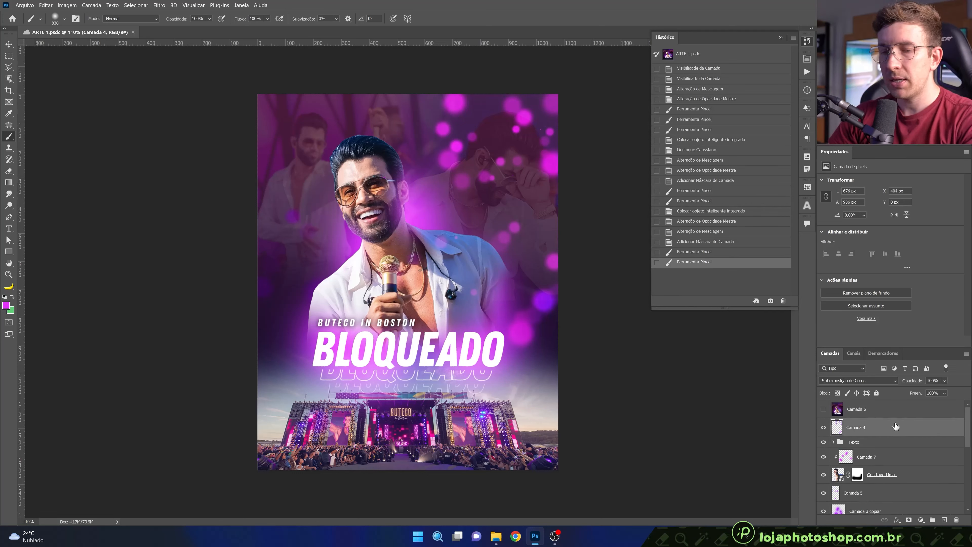
Step: Stamp all visible layers into a new layer above Camada 4 and convert it to a smart object
key("ctrl+shift+alt+e")
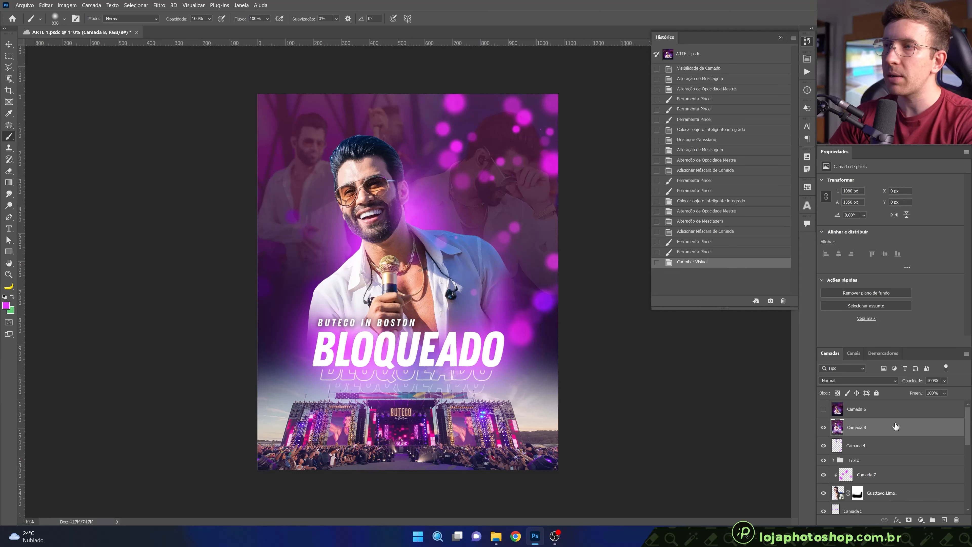
right_click(896, 426)
left_click(893, 175)
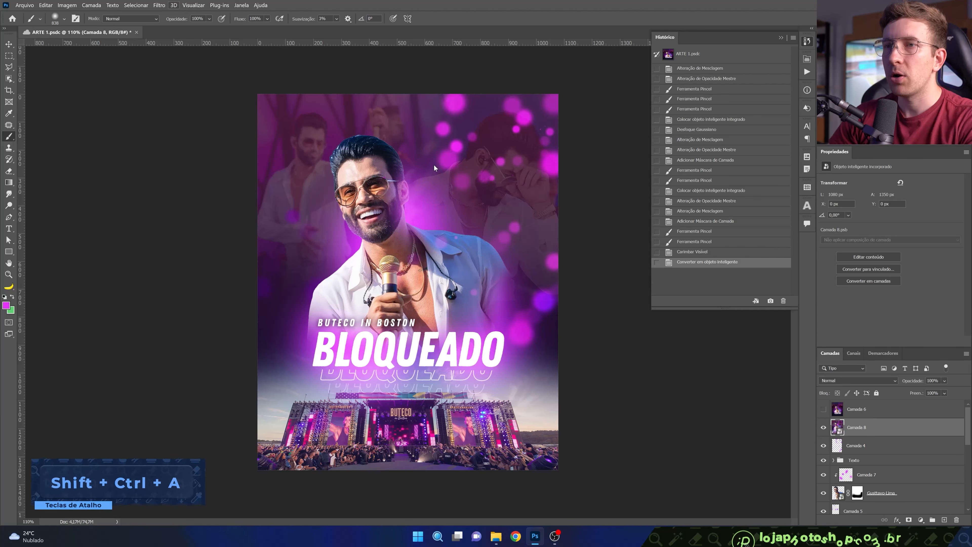
Step: Start the Camera Raw filter on the stamped smart object and set Contraste +9, Realces -39, Brancos +23 and Pretos -39
key("ctrl+shift+a")
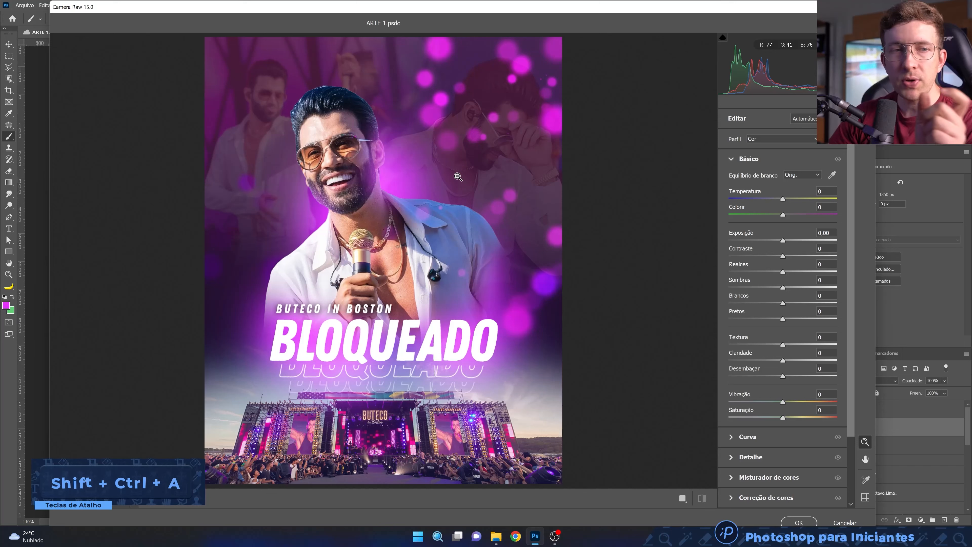
left_click_drag(783, 256, 789, 258)
left_click_drag(783, 305, 763, 317)
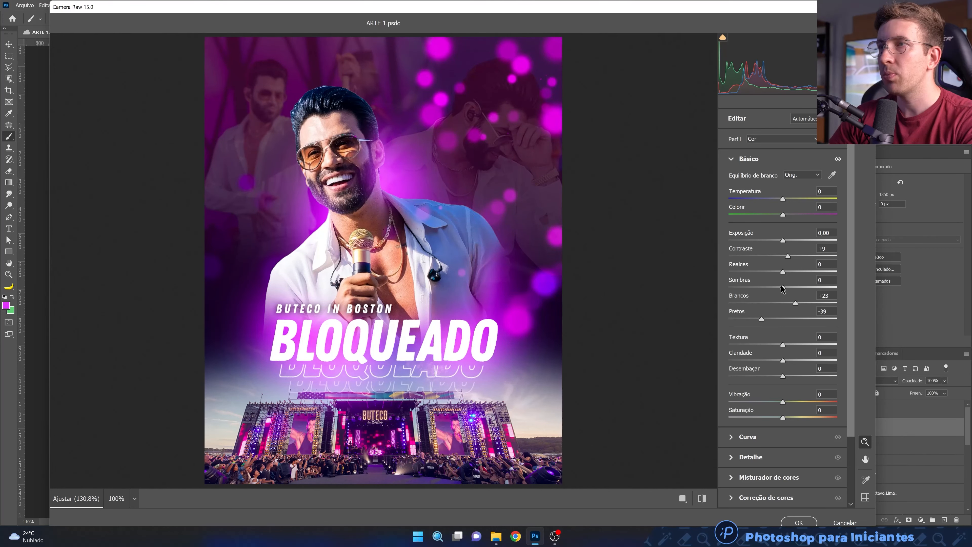
left_click_drag(783, 271, 760, 271)
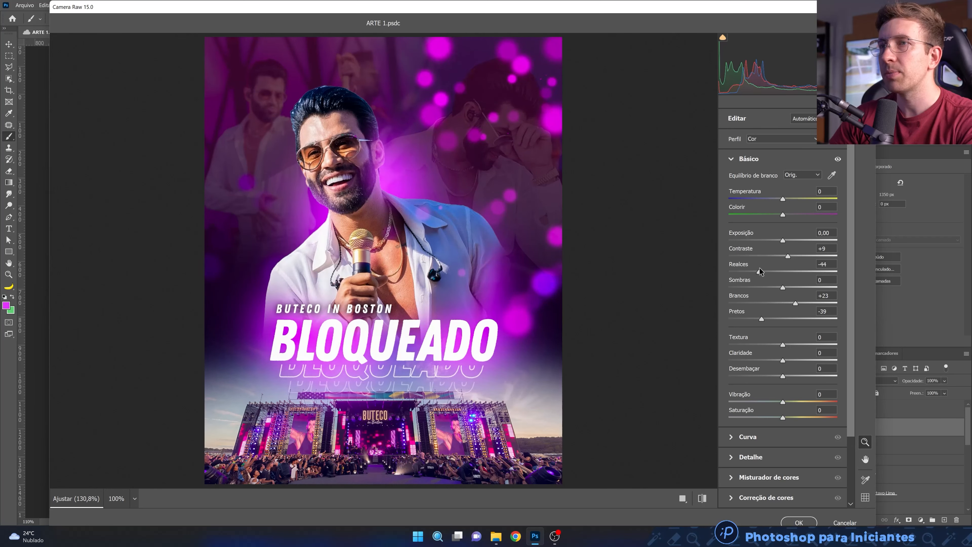
Step: Set Textura to +40, Claridade to -11 and Vibração to +7, and apply the Camera Raw filter
left_click_drag(784, 346, 807, 337)
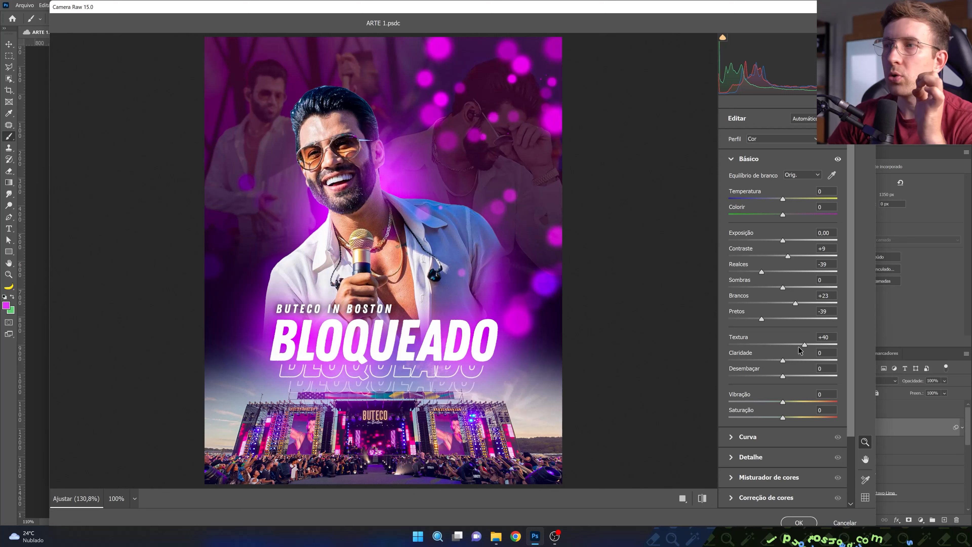
mouse_move(782, 361)
left_mouse_down()
mouse_move(805, 355)
mouse_move(776, 359)
left_mouse_up()
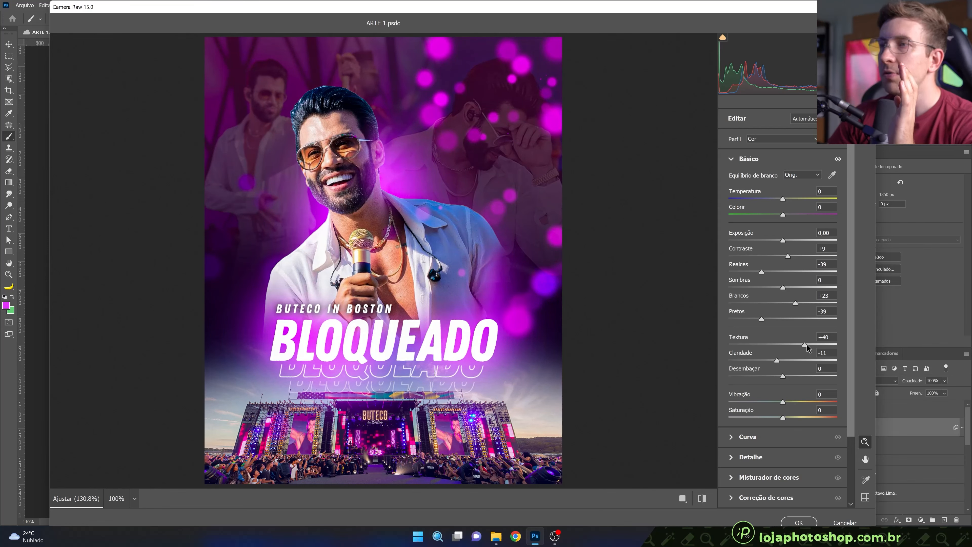
mouse_move(781, 401)
left_mouse_down()
mouse_move(768, 400)
mouse_move(788, 400)
mouse_move(787, 386)
left_mouse_up()
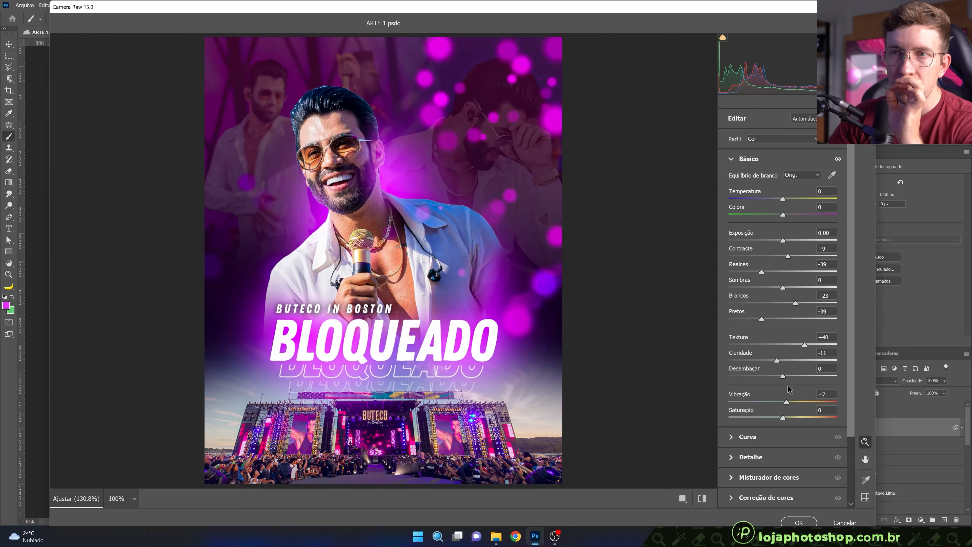
left_click(799, 523)
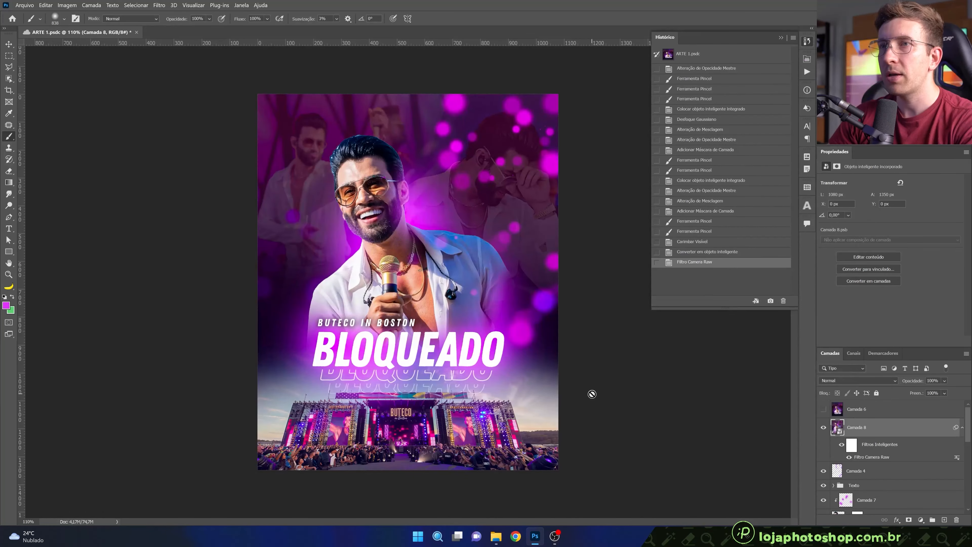
Step: Compare the poster with and without the Camera Raw layer, and against its original history state
left_click(823, 427)
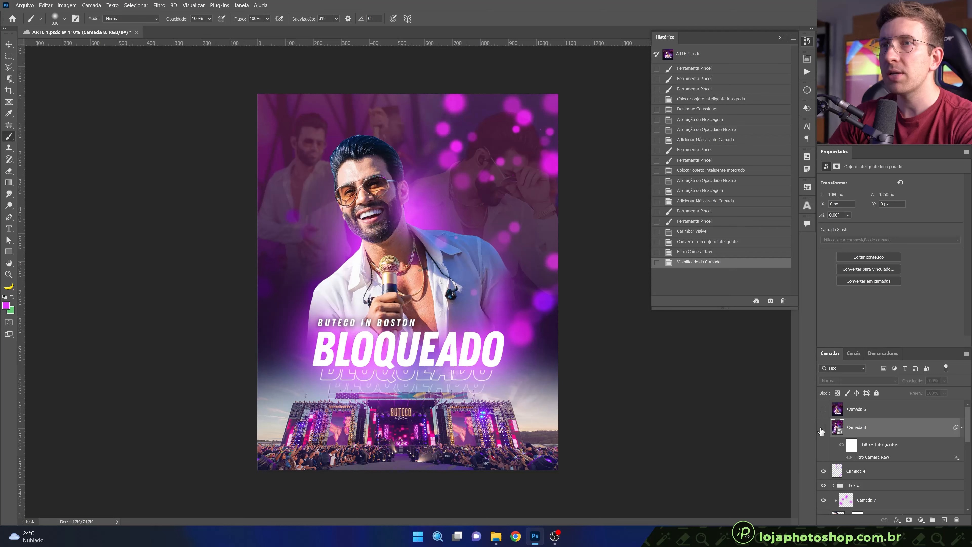
left_click(822, 427)
left_click(823, 427)
left_click(822, 427)
left_click(687, 54)
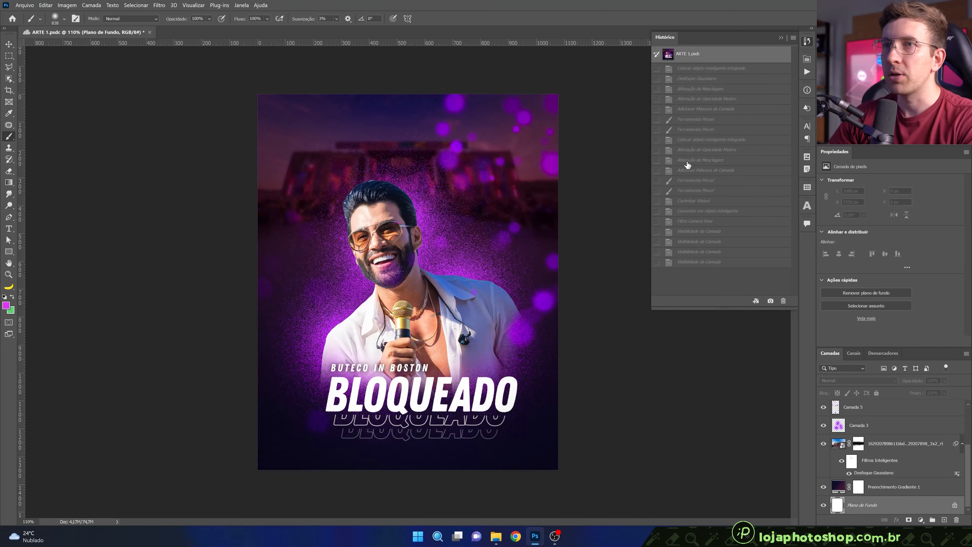
left_click(709, 263)
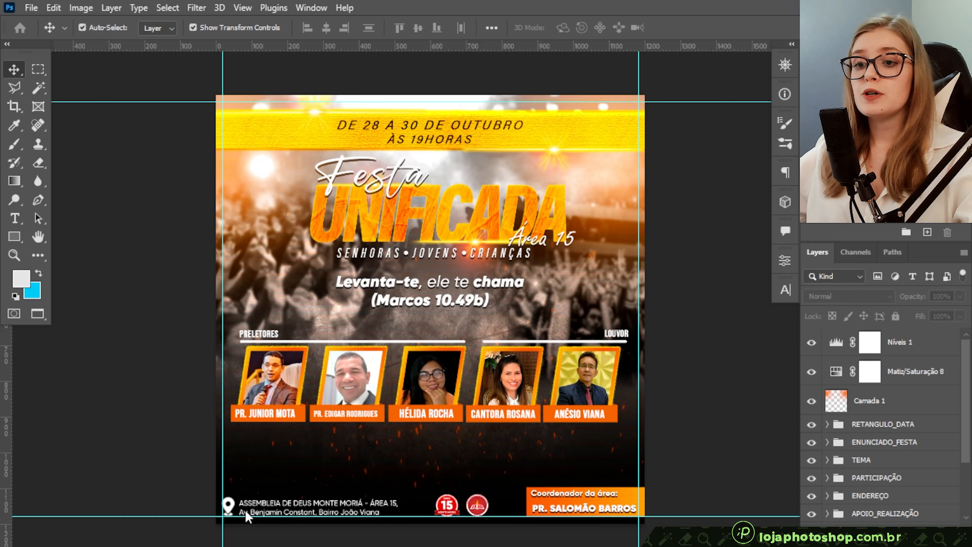
left_click(305, 475)
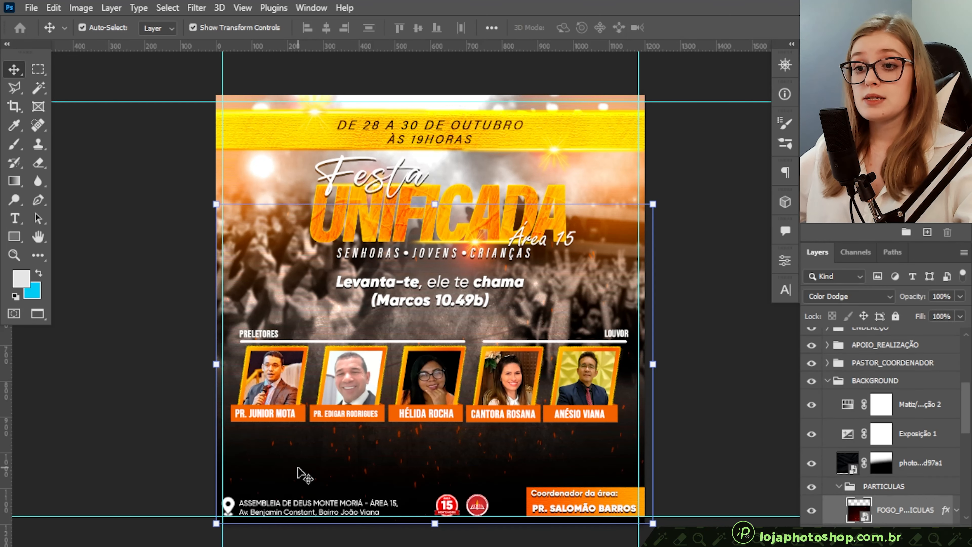
left_click(698, 450)
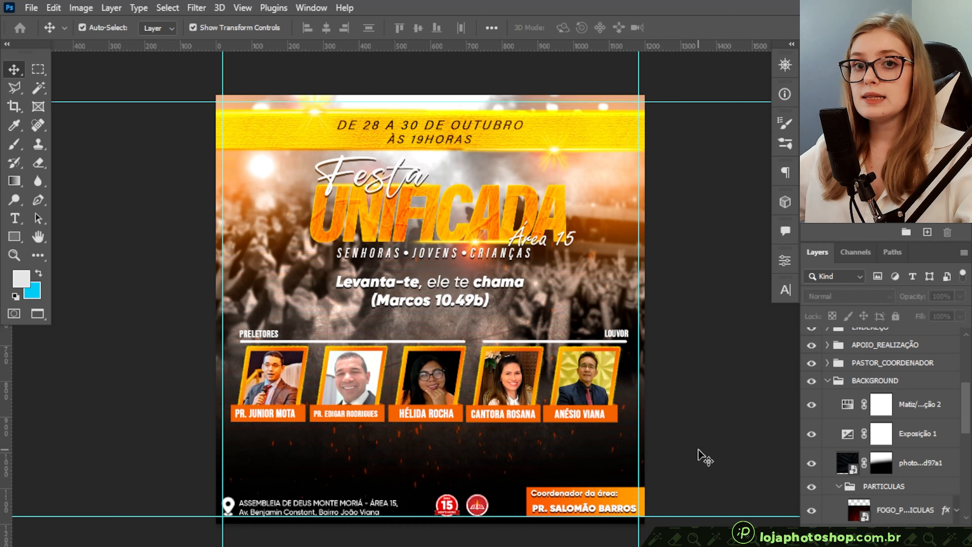
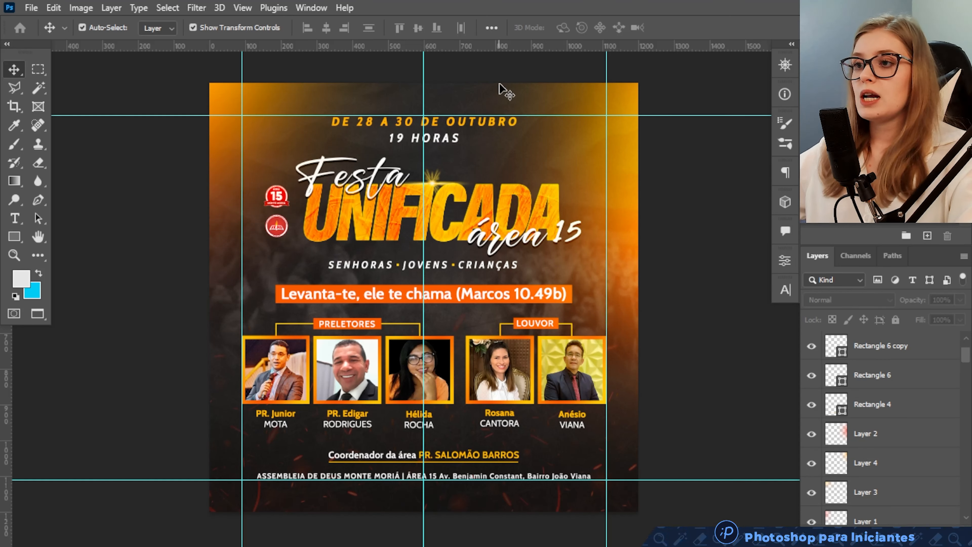
left_click(570, 295)
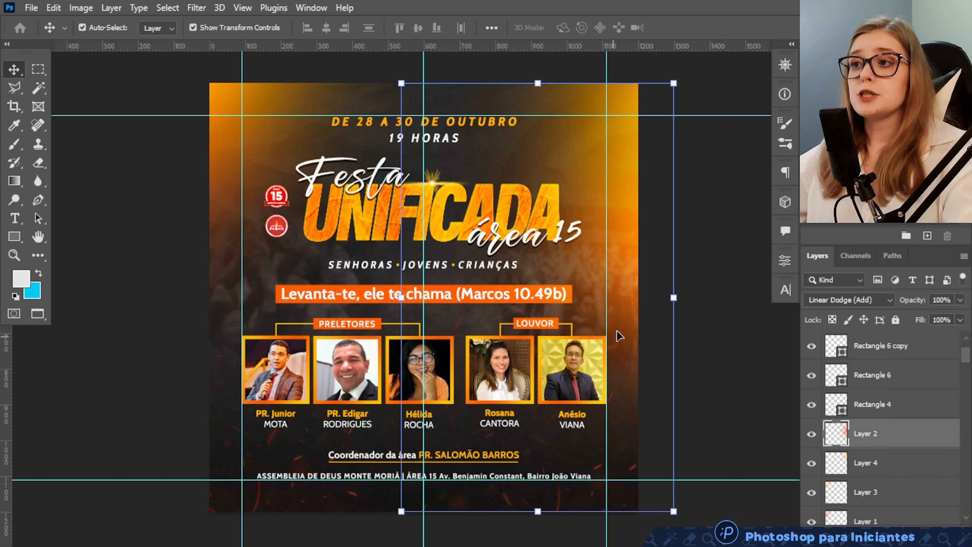
left_click(714, 270)
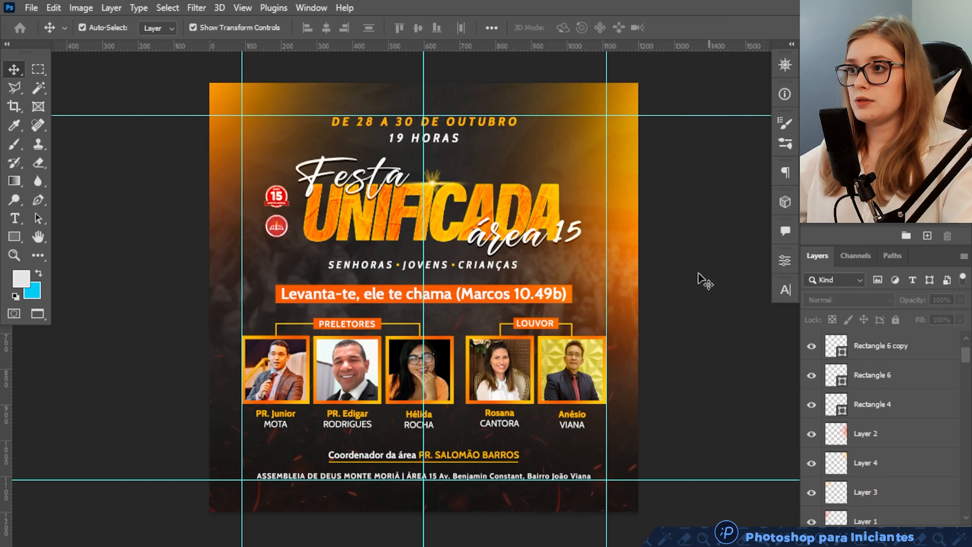
left_click(559, 325)
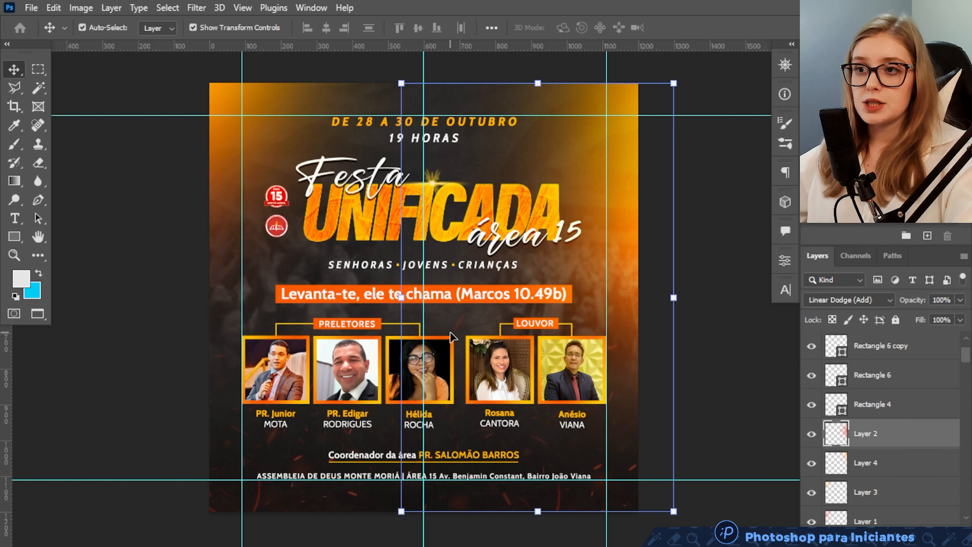
left_click(187, 344)
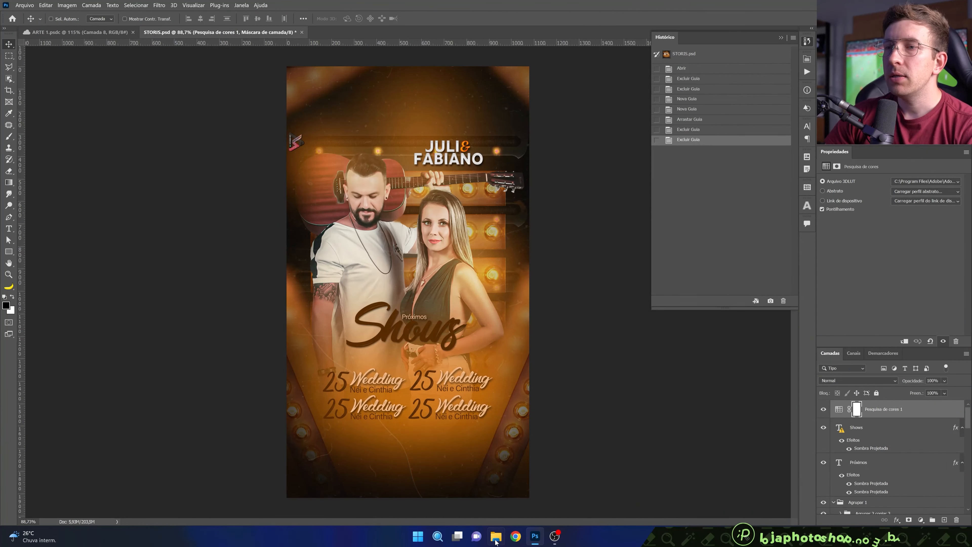
left_click(495, 538)
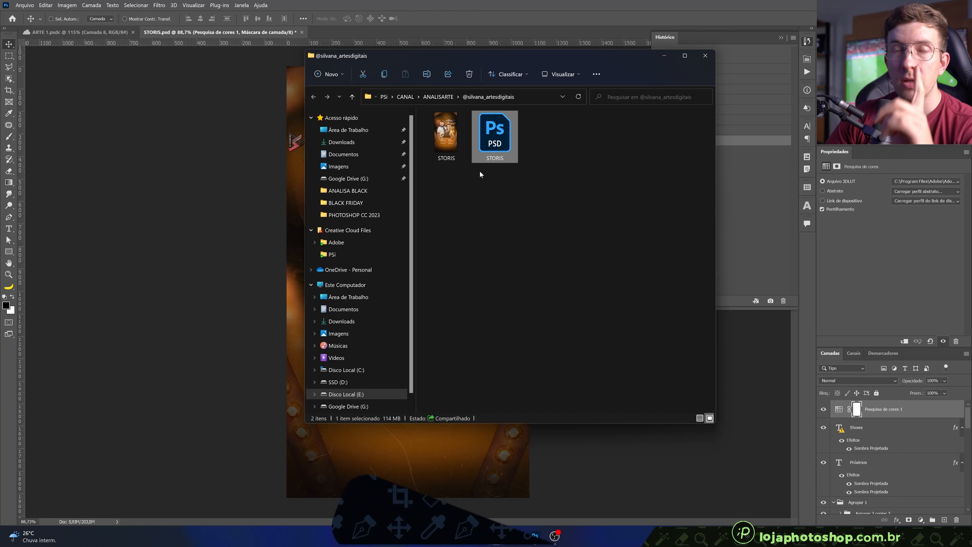
left_click(523, 3)
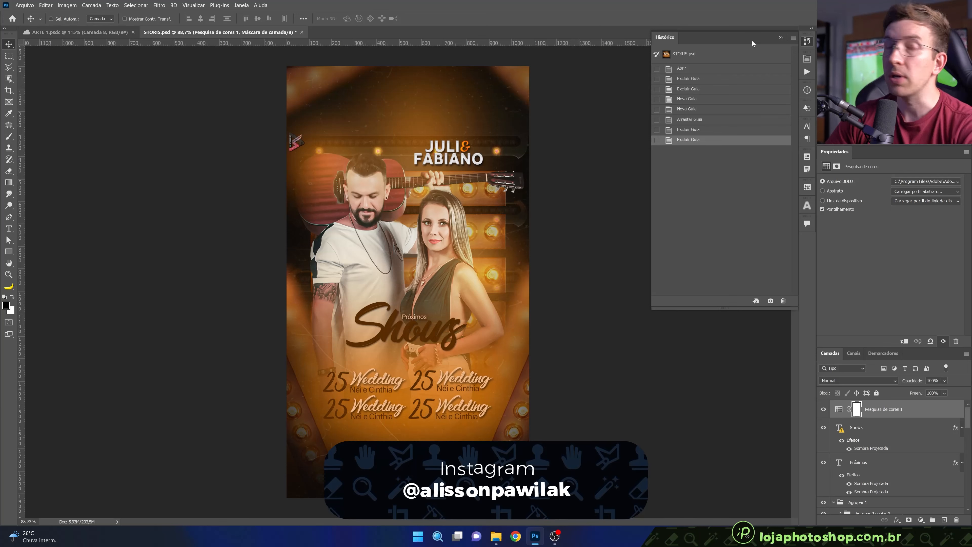
Step: Collapse the history and frame the STORIS content with two vertical guides near the sides and horizontal guides above the names and below the dates
left_click(780, 37)
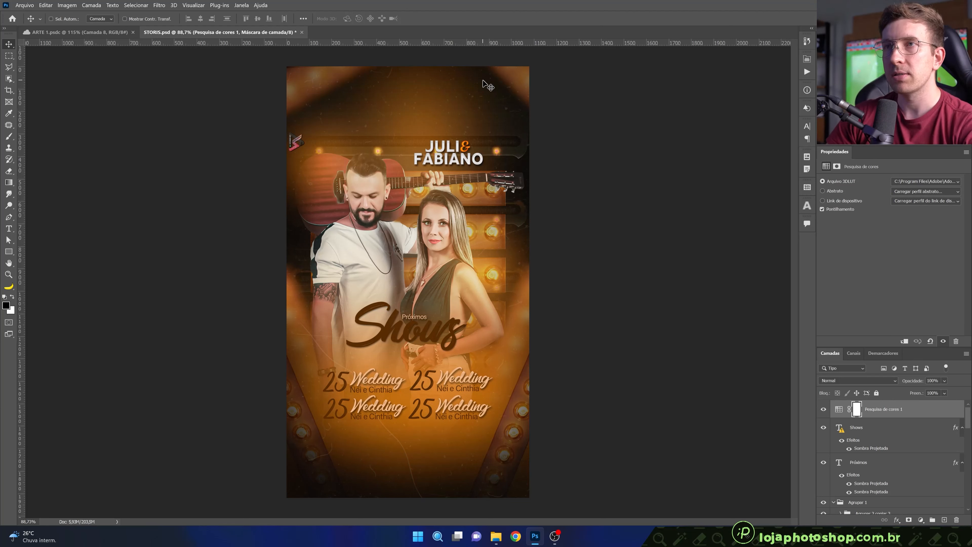
left_click_drag(21, 218, 312, 220)
left_click_drag(21, 260, 505, 264)
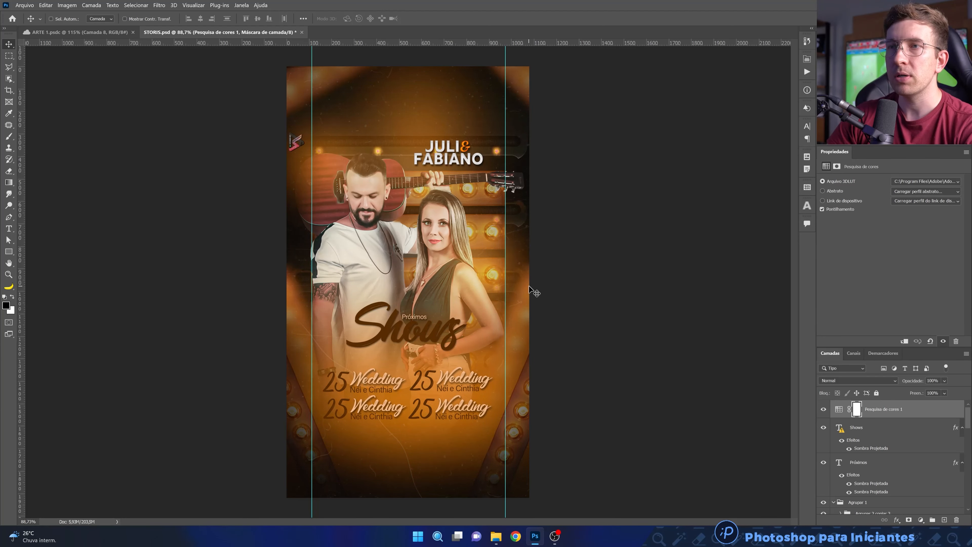
left_click_drag(397, 43, 432, 140)
left_click_drag(438, 46, 479, 420)
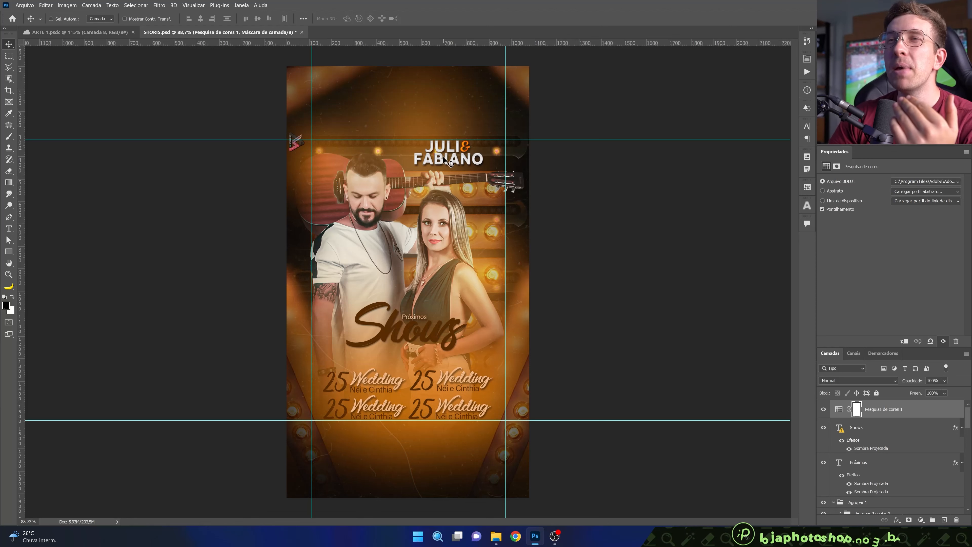
Step: Centre the artist-name logo above the couple, then move the horizontal guides outward to above the logo and well below the dates
scroll(858, 454, "down", 10)
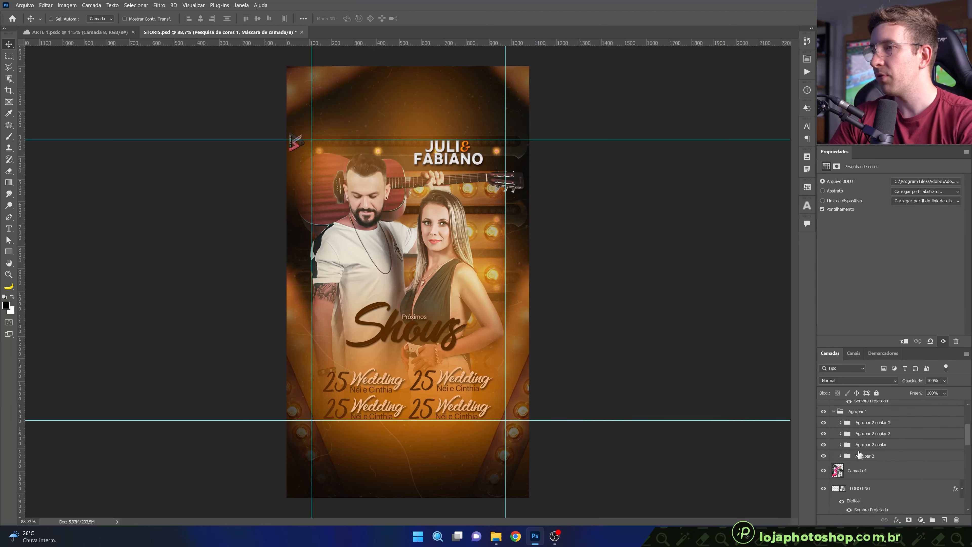
left_click(864, 416)
left_click_drag(466, 158, 425, 123)
left_click_drag(482, 141, 488, 96)
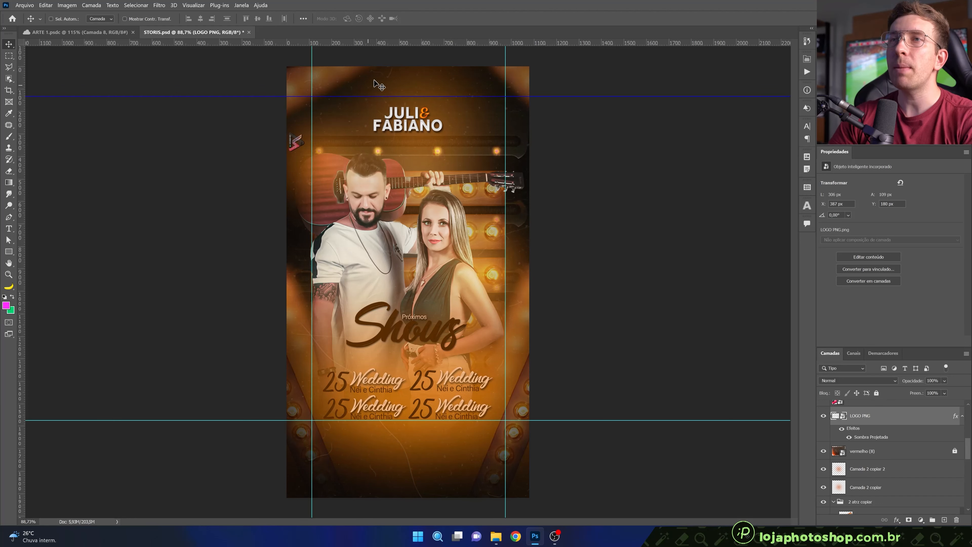
left_click_drag(471, 419, 482, 462)
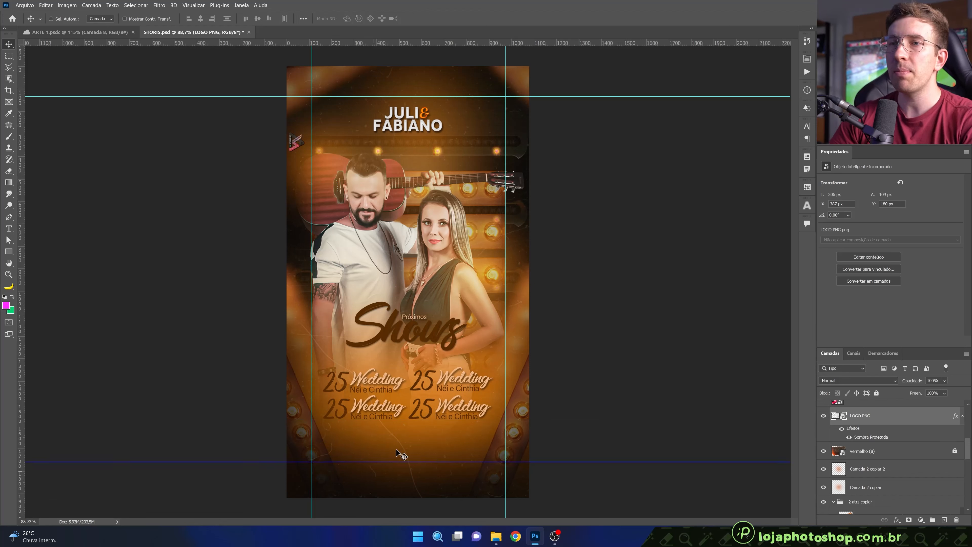
left_click_drag(415, 462, 420, 463)
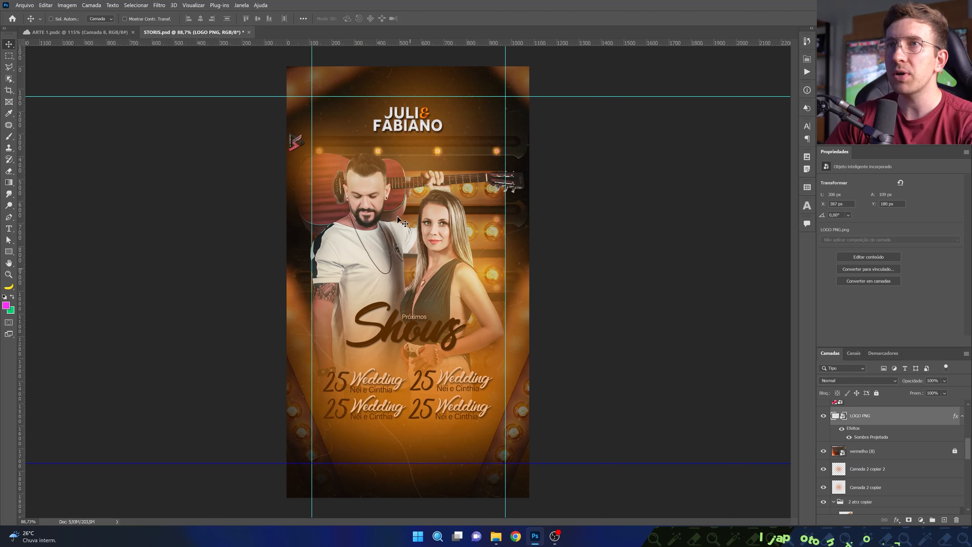
Step: Scale the artist-name logo to 9,41% and raise it to sit just under the upper horizontal guide
left_click(433, 129, "ctrl")
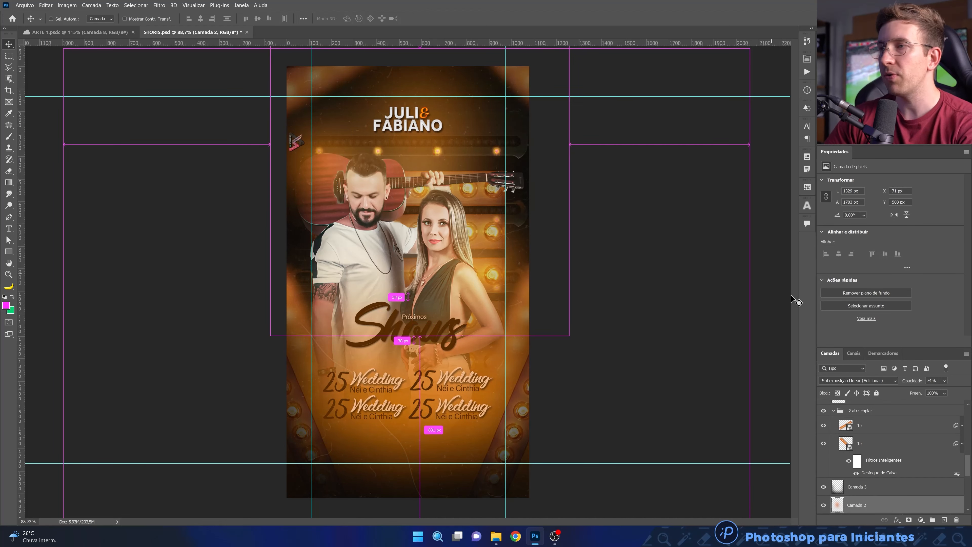
scroll(864, 440, "down", 5)
scroll(863, 440, "down", 2)
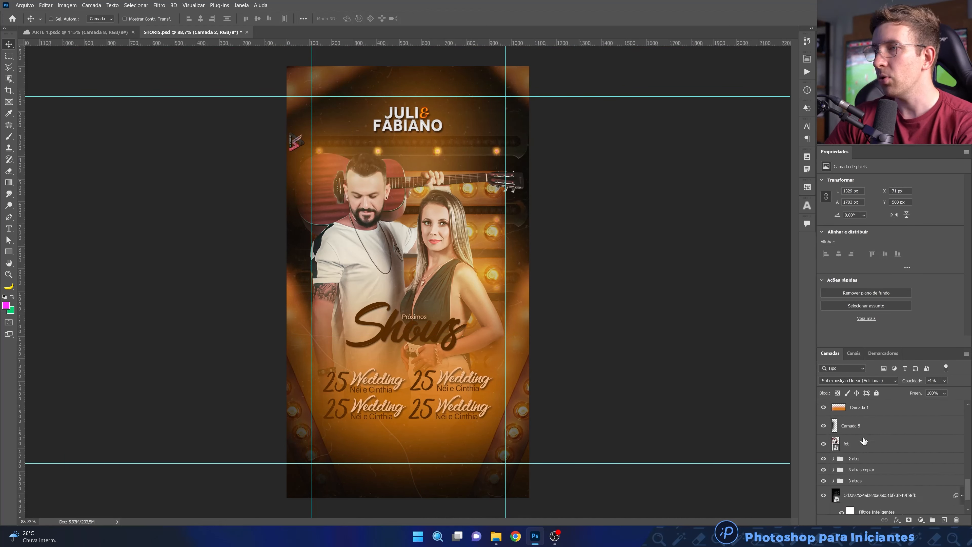
scroll(863, 441, "up", 6)
left_click(863, 446)
key("ctrl+t")
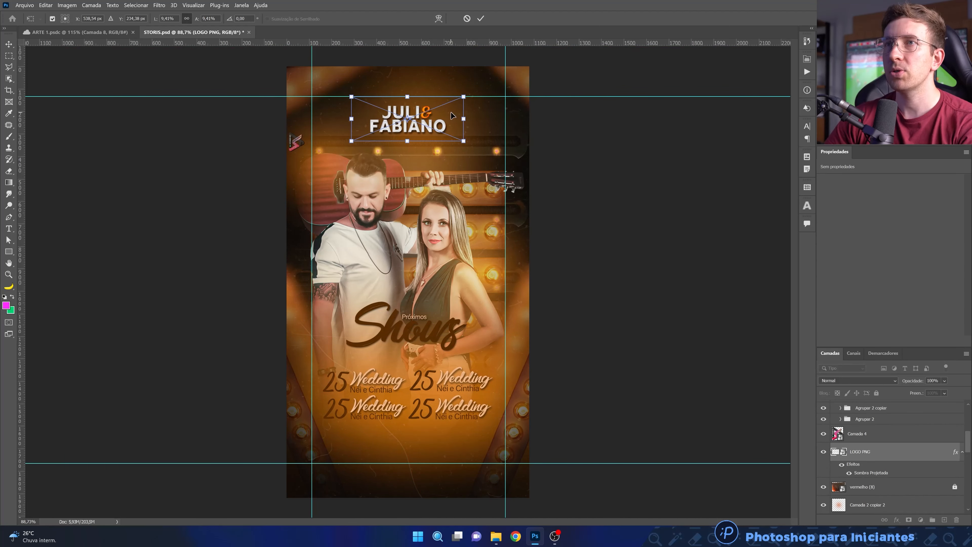
left_click_drag(451, 120, 451, 112)
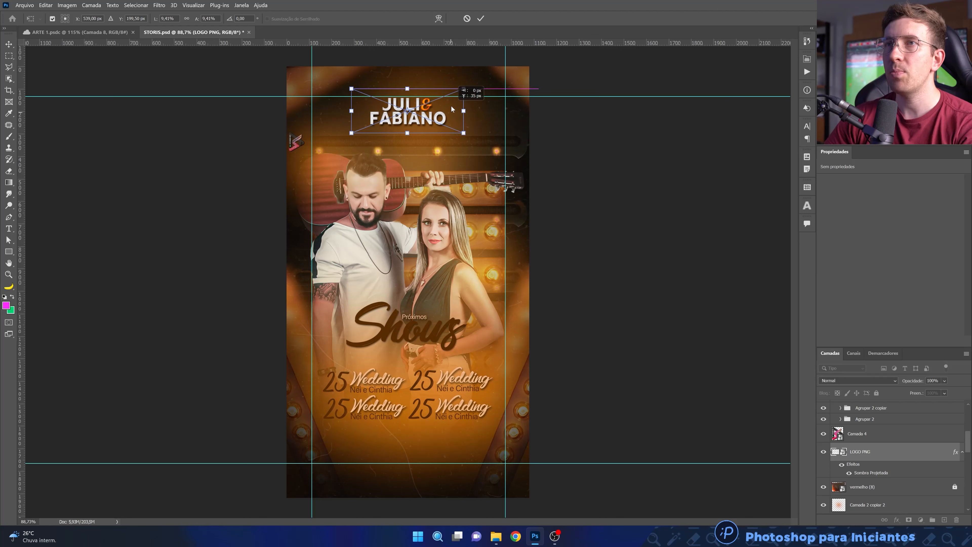
left_click(480, 19)
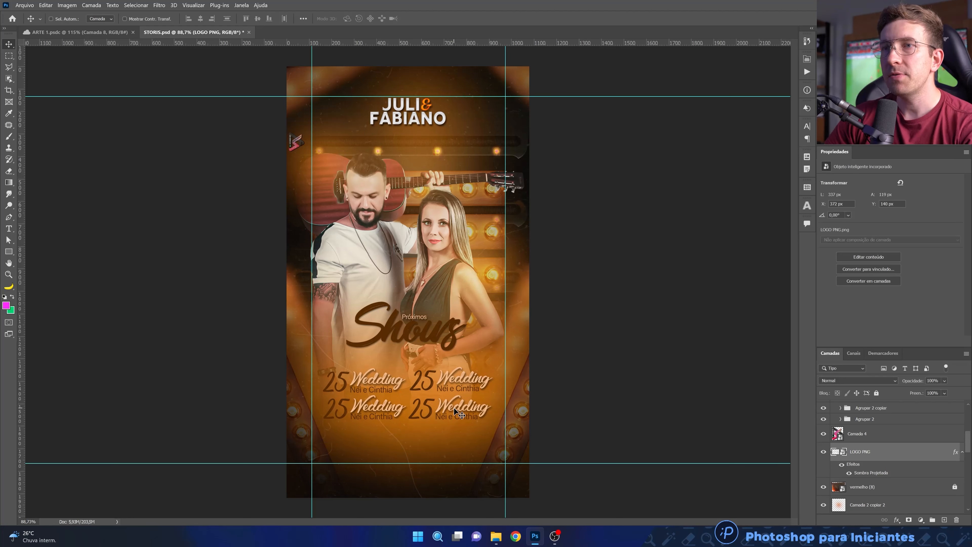
Step: Move the Shows title, the Próximos text and the show dates down toward the lower guide
scroll(883, 486, "up", 3)
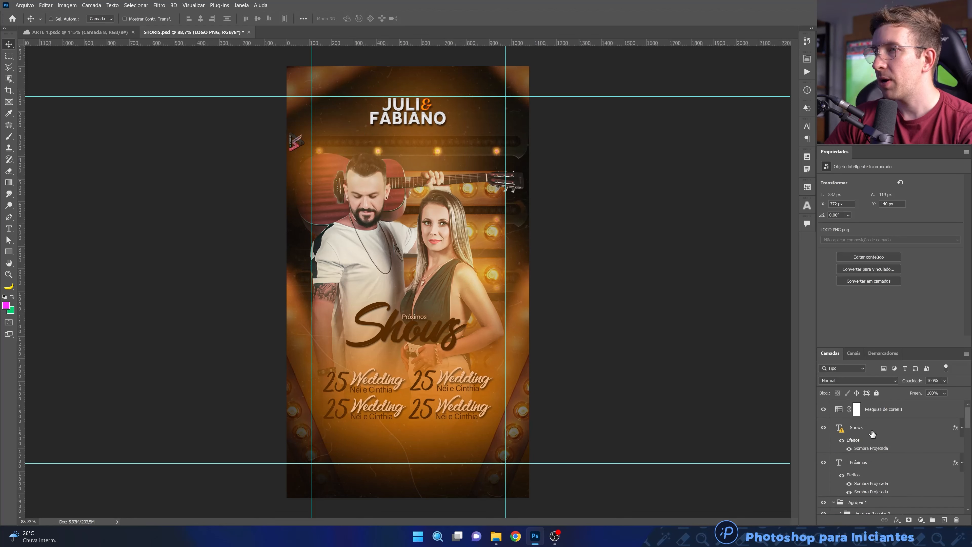
scroll(873, 431, "down", 2)
left_click(873, 426)
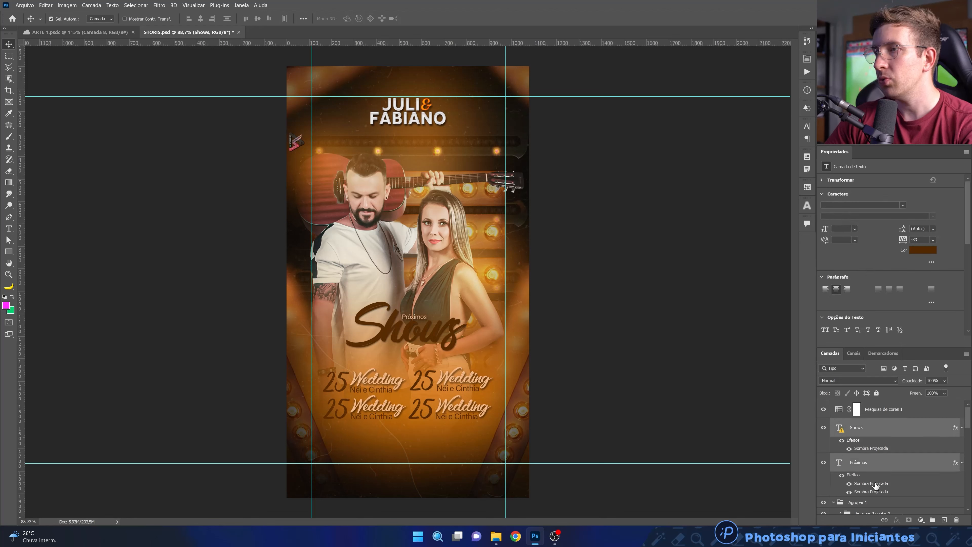
left_click(856, 465, "ctrl")
left_click_drag(430, 408, 434, 445)
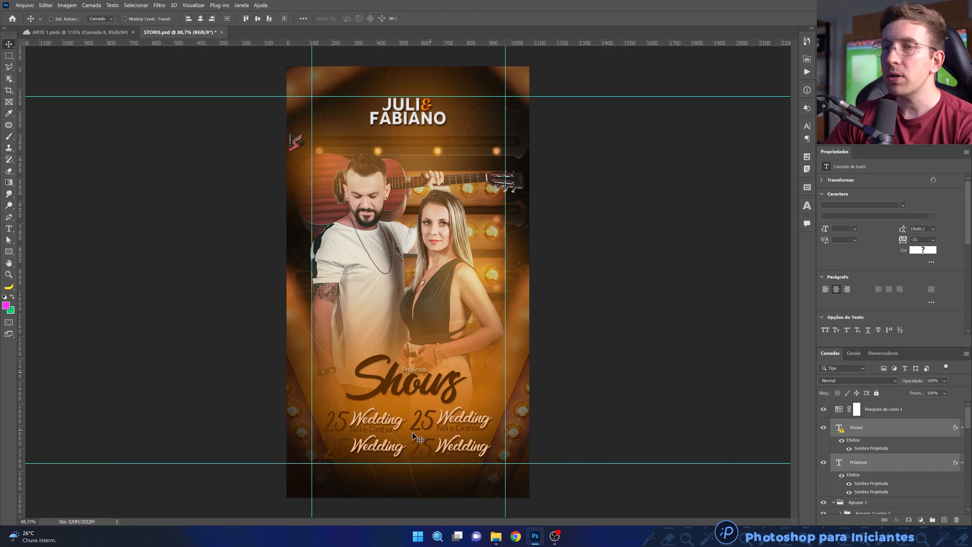
Step: Compare the lowered title with its earlier positions by undoing and redoing the last moves
scroll(382, 453, "up", 3)
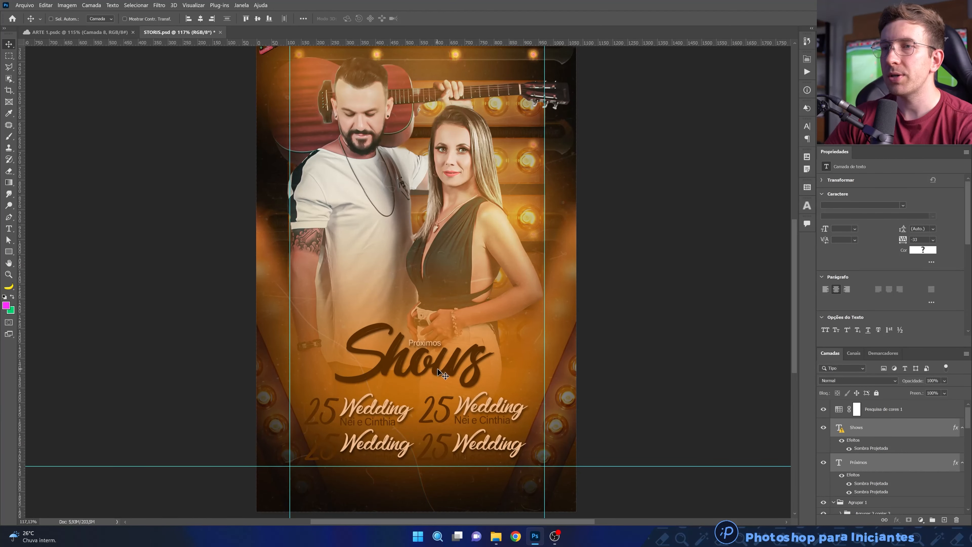
key("ctrl+z")
key("ctrl+z")
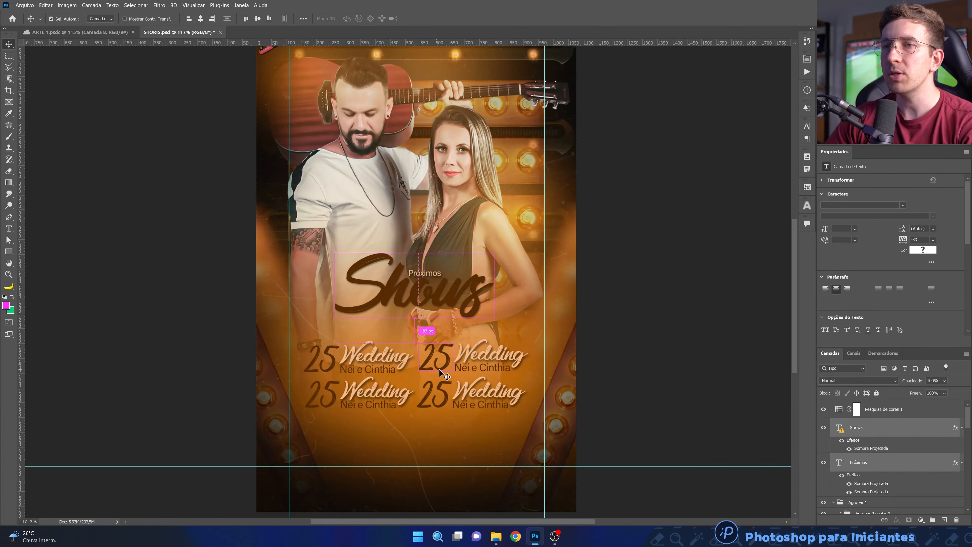
key("ctrl+shift+z")
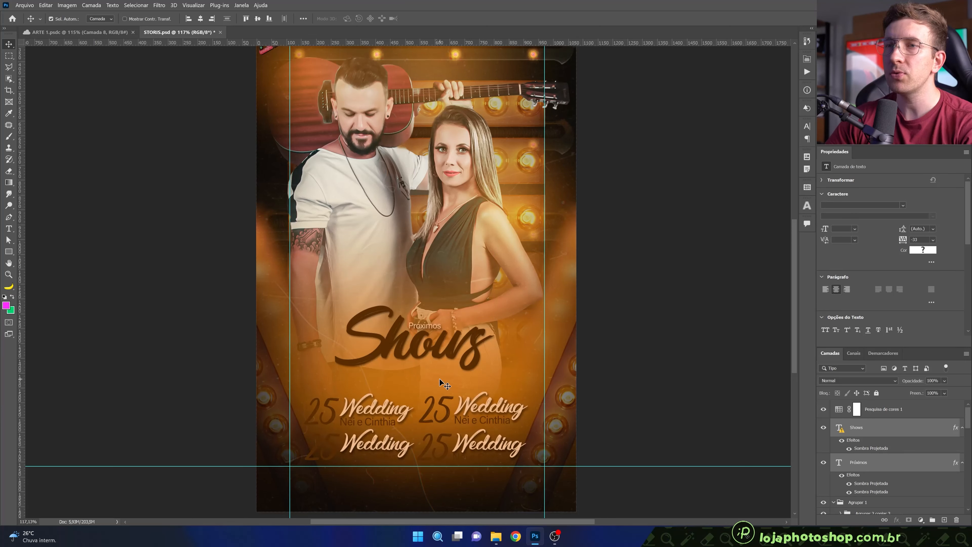
key("ctrl+shift+z")
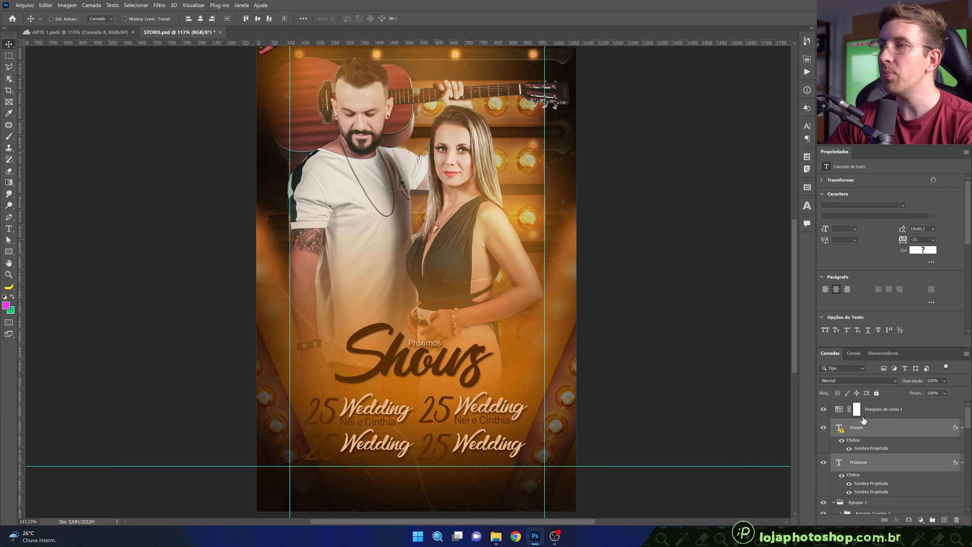
Step: Add a white-to-grey gradient overlay to the Shows title, darkening the gradient's grey end colour
left_click(869, 428)
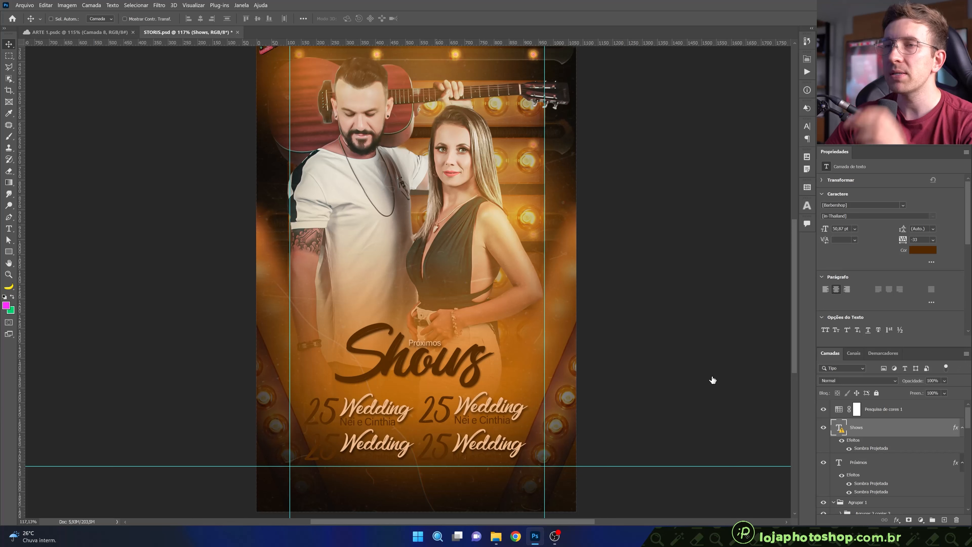
left_click(649, 426)
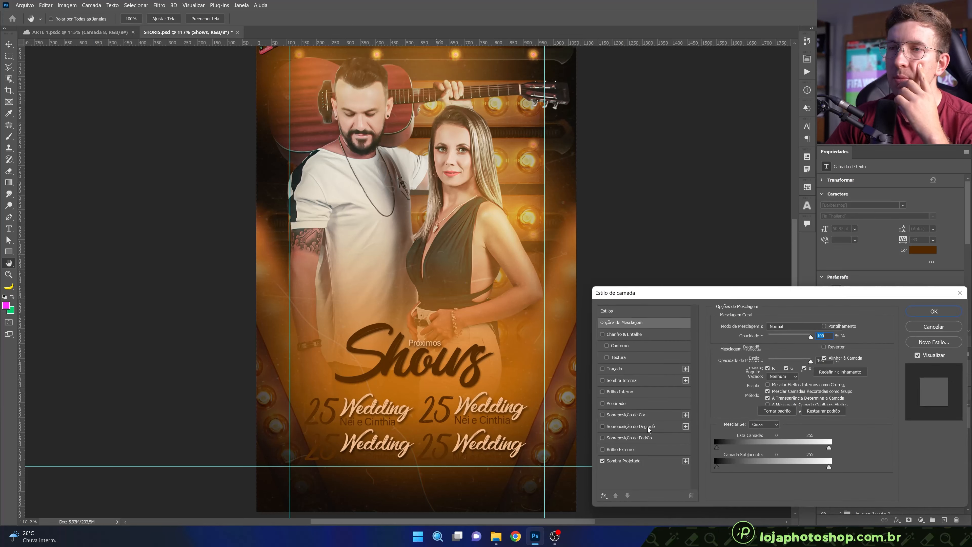
left_click(782, 345)
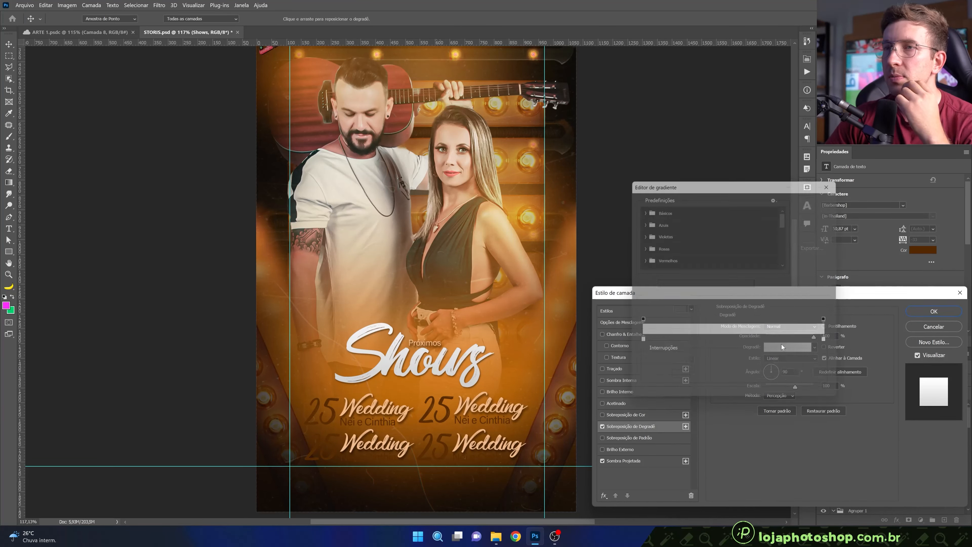
left_click(638, 344)
double_click(637, 344)
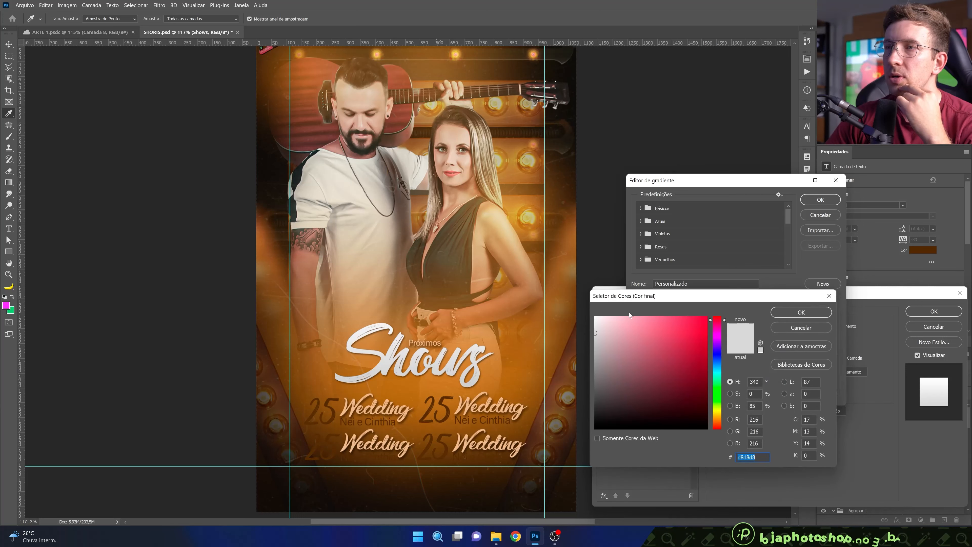
left_click_drag(593, 341, 594, 350)
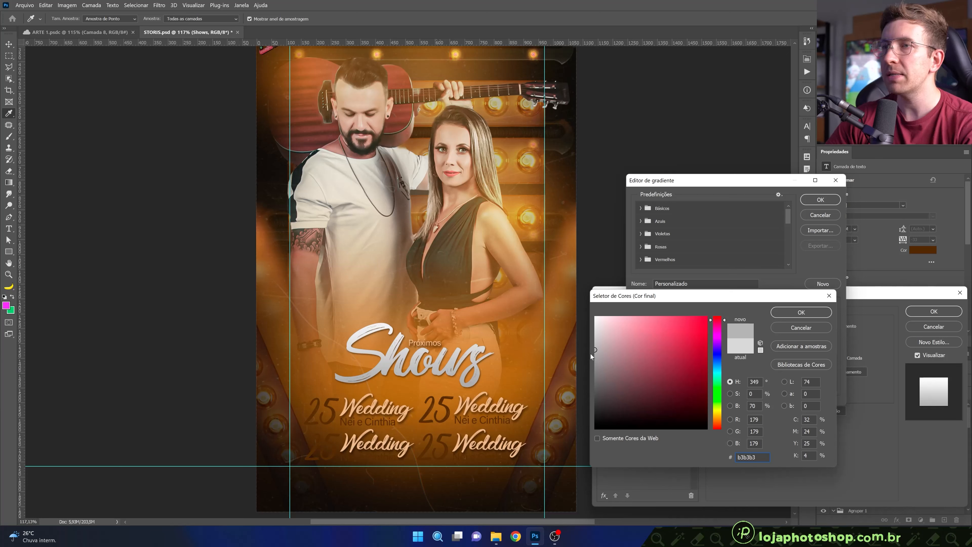
left_click(595, 345)
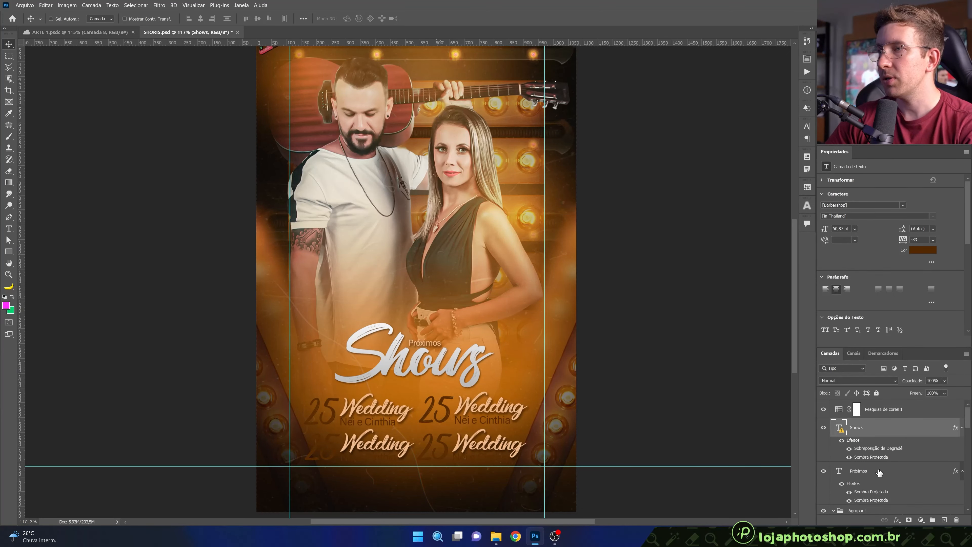
Step: Scale the Próximos text to 142% and shift it right, above the middle of the Shows title
left_click(436, 343, "ctrl")
left_click_drag(436, 343, 463, 331)
key("ctrl+t")
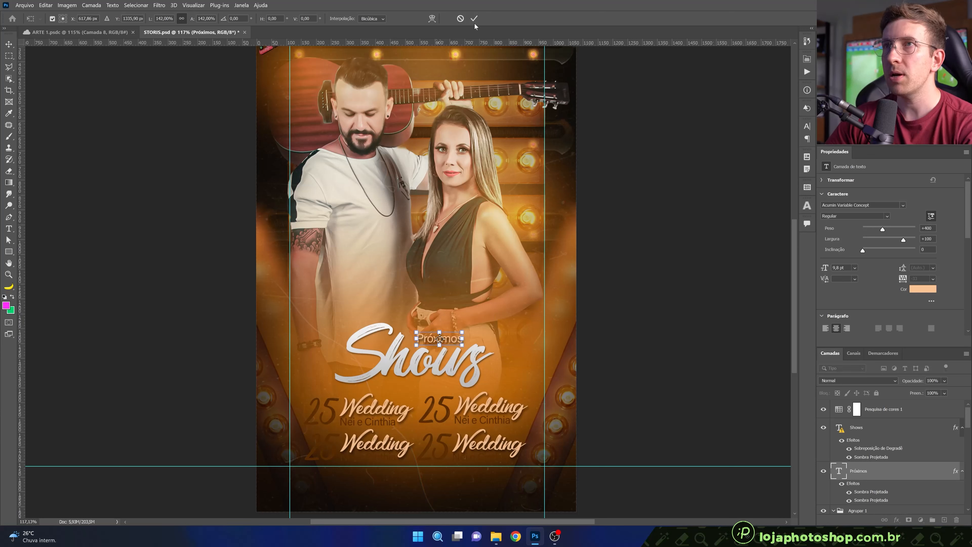
left_click(474, 19)
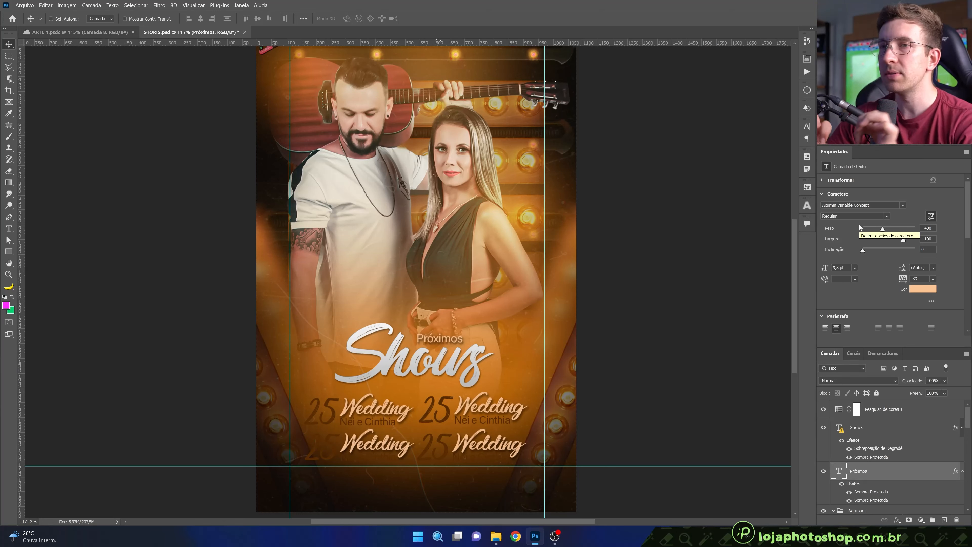
Step: Set the Próximos text to weight 665, slant 11 and tracking 80, and nudge it slightly up over the Shows title
left_click_drag(882, 229, 900, 231)
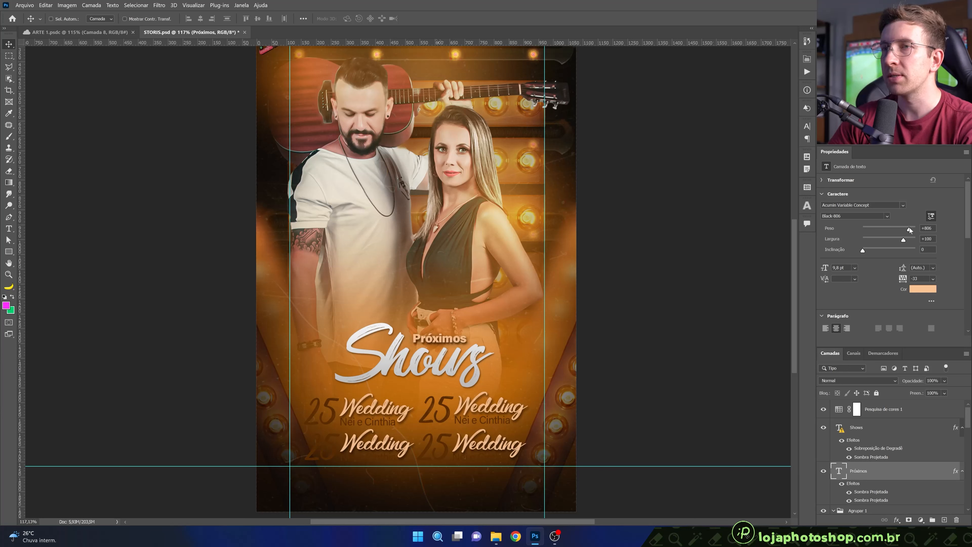
left_click_drag(909, 229, 904, 228)
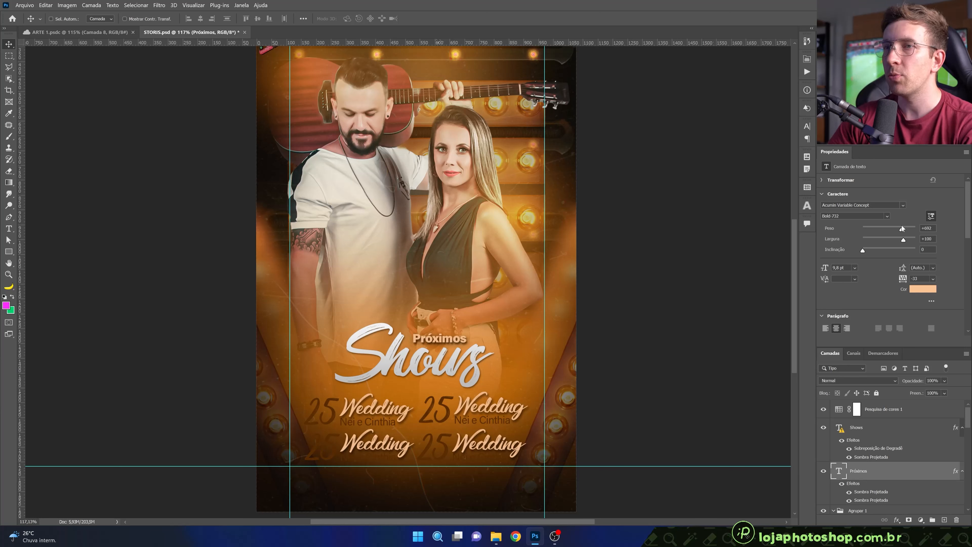
left_click_drag(887, 249, 909, 249)
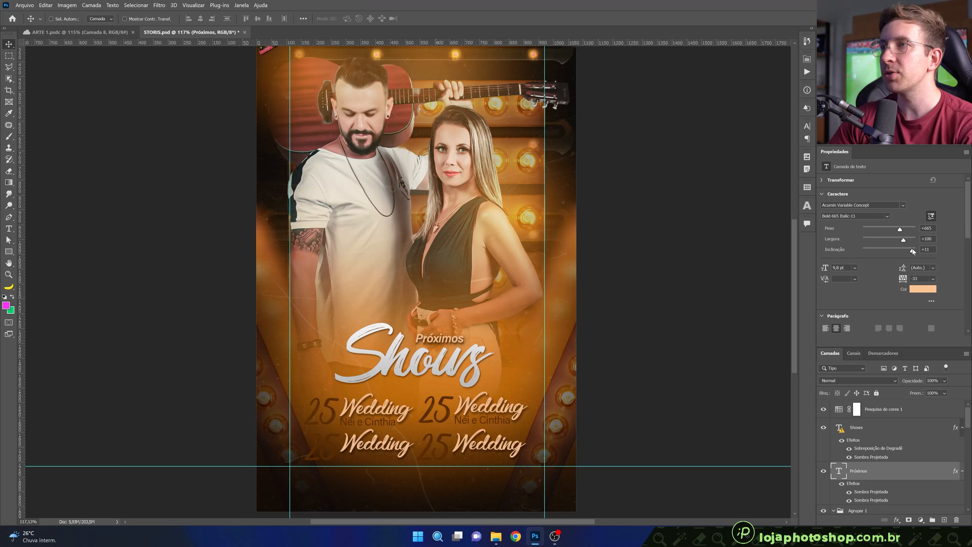
left_click_drag(903, 279, 907, 280)
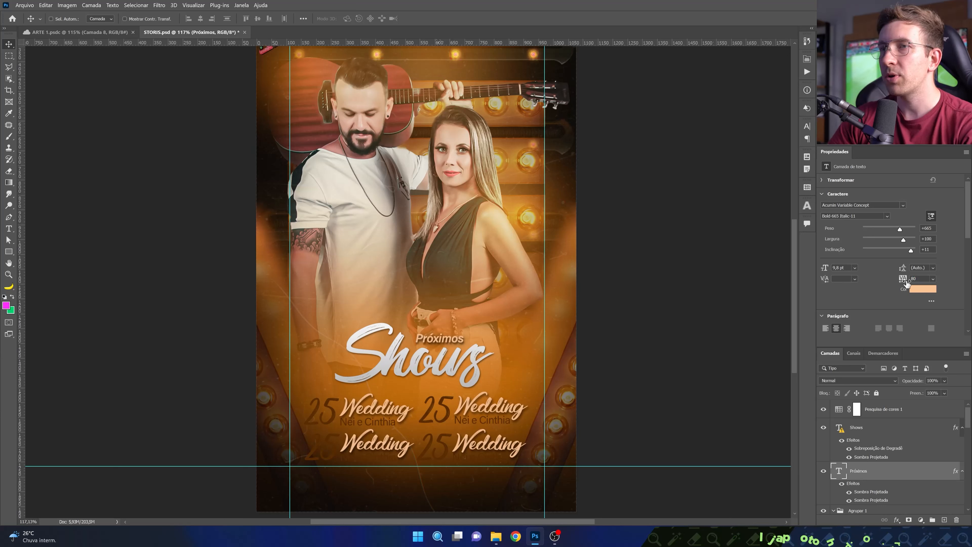
left_click_drag(456, 343, 477, 348)
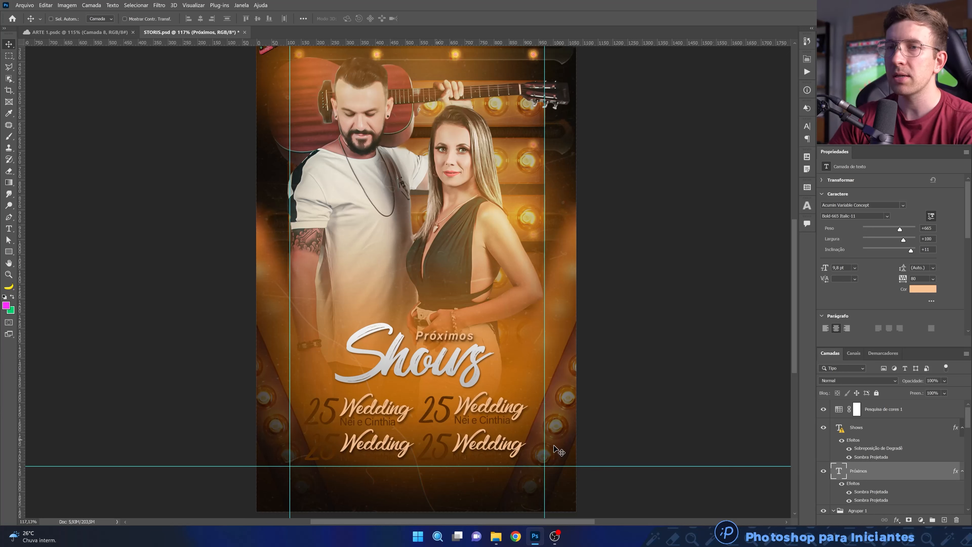
Step: Give the four "25" date numbers the same white-to-grey gradient overlay as the Shows title
scroll(894, 477, "down", 3)
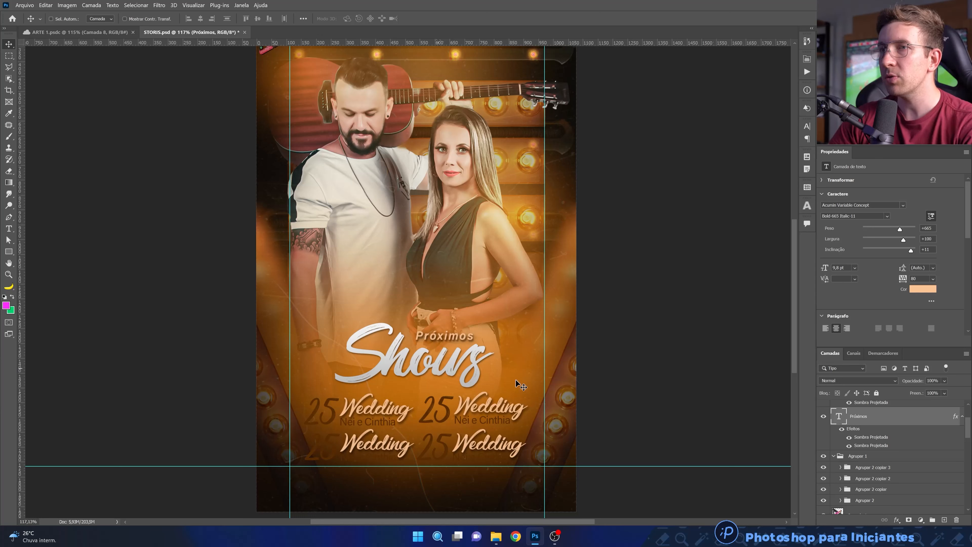
scroll(876, 449, "down", 1)
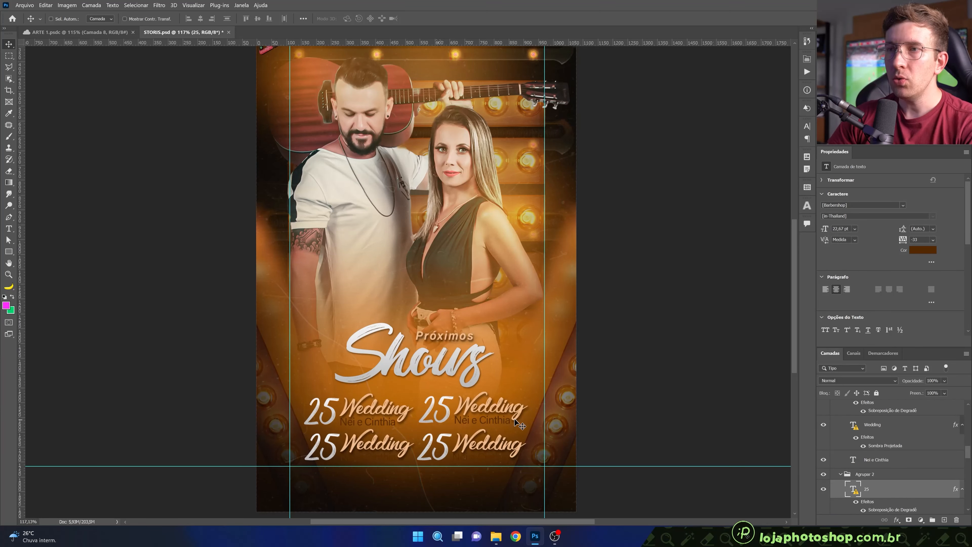
scroll(520, 425, "down", 4)
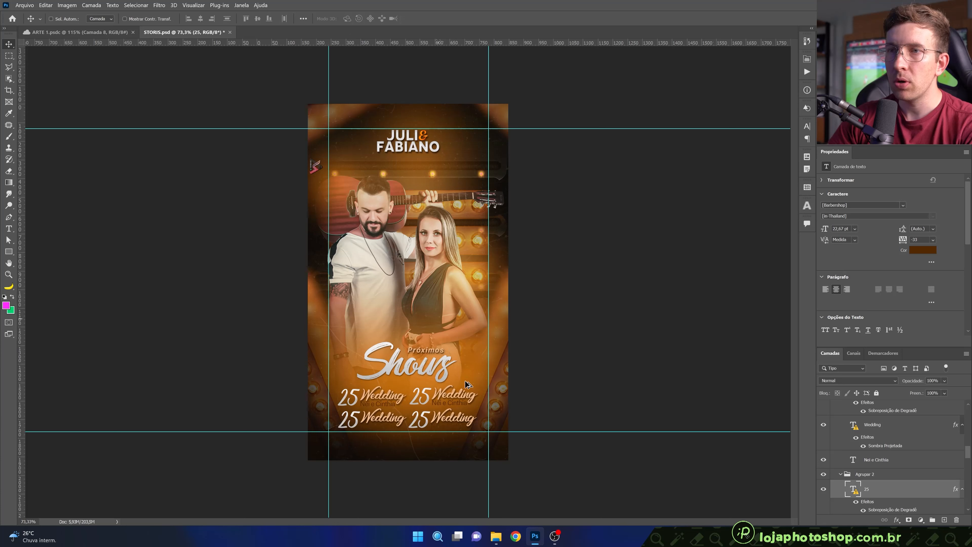
scroll(349, 404, "up", 4)
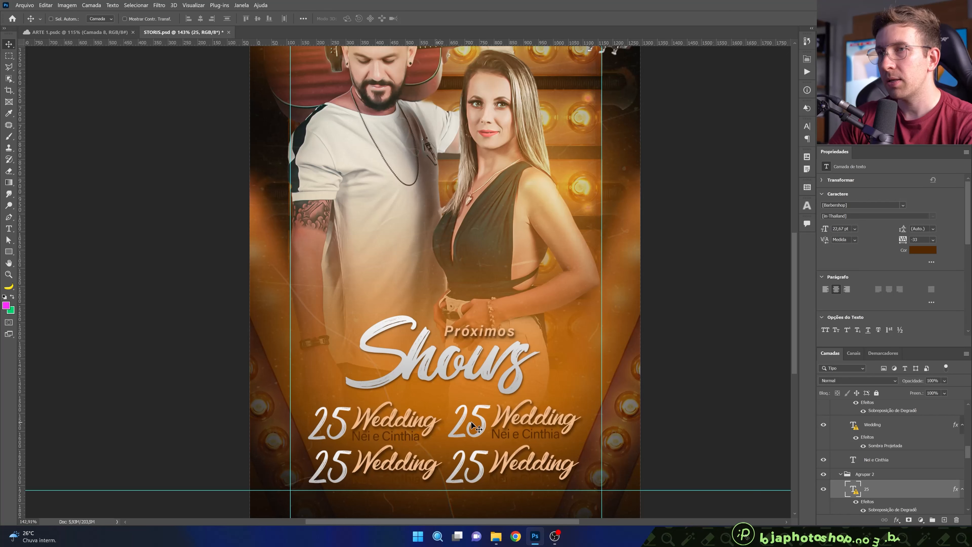
scroll(482, 419, "down", 1)
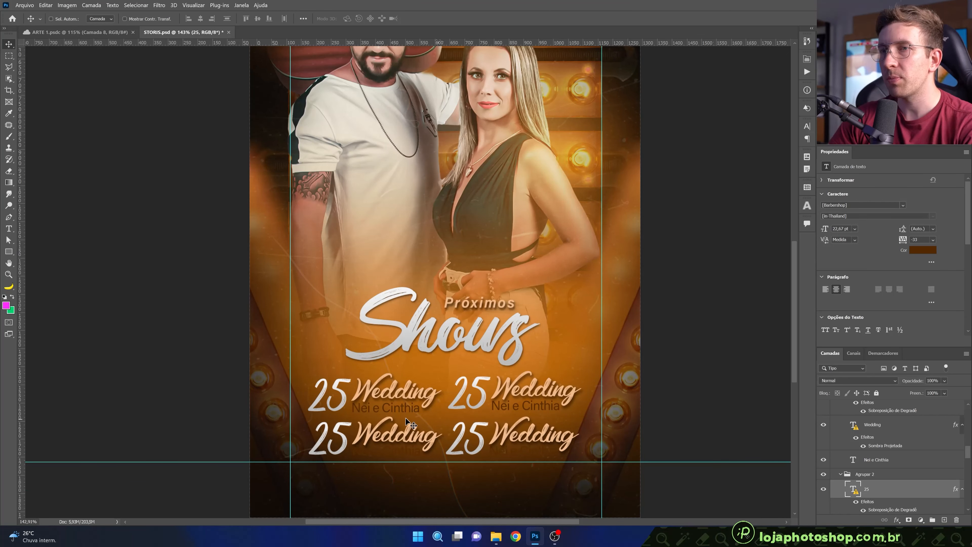
scroll(906, 488, "up", 2)
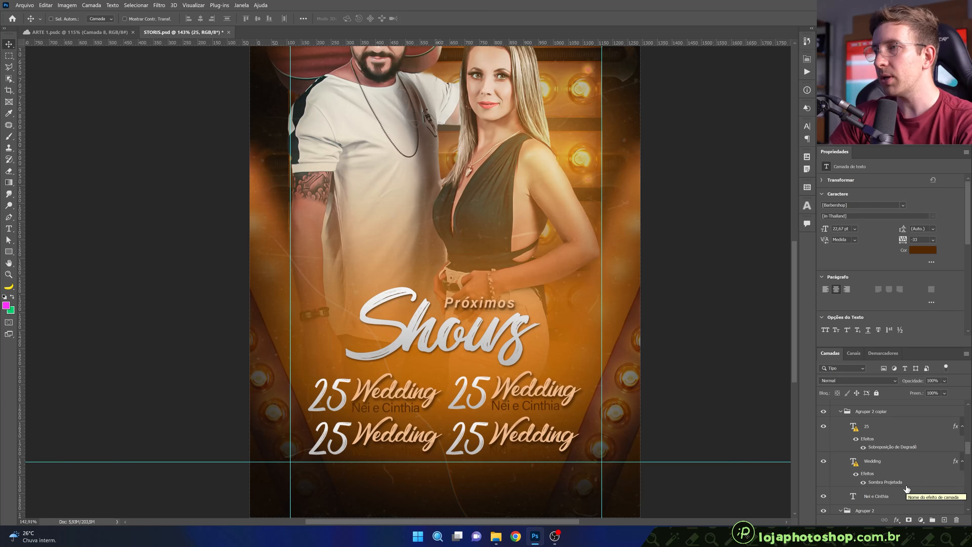
scroll(907, 488, "down", 1)
left_click(907, 506)
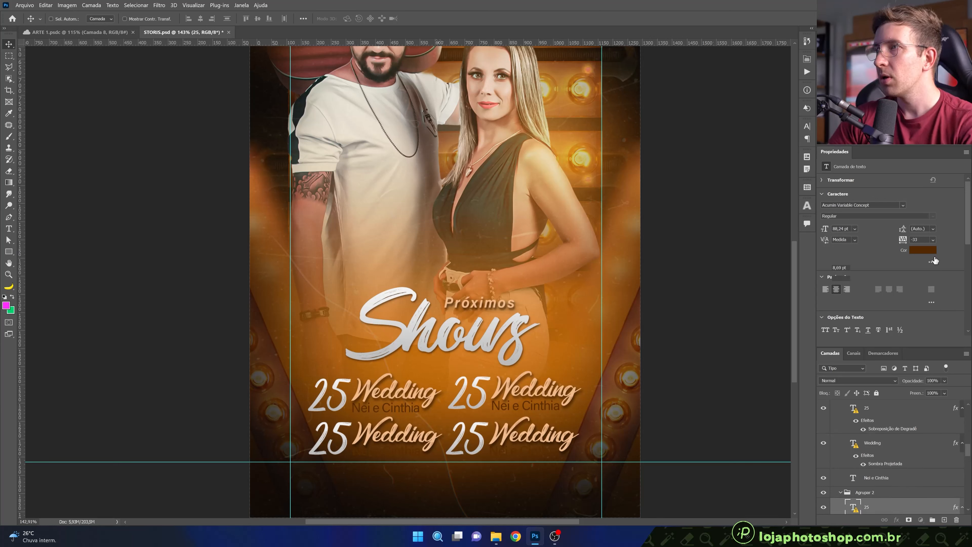
left_click(922, 290)
left_click(647, 407)
left_click(645, 412)
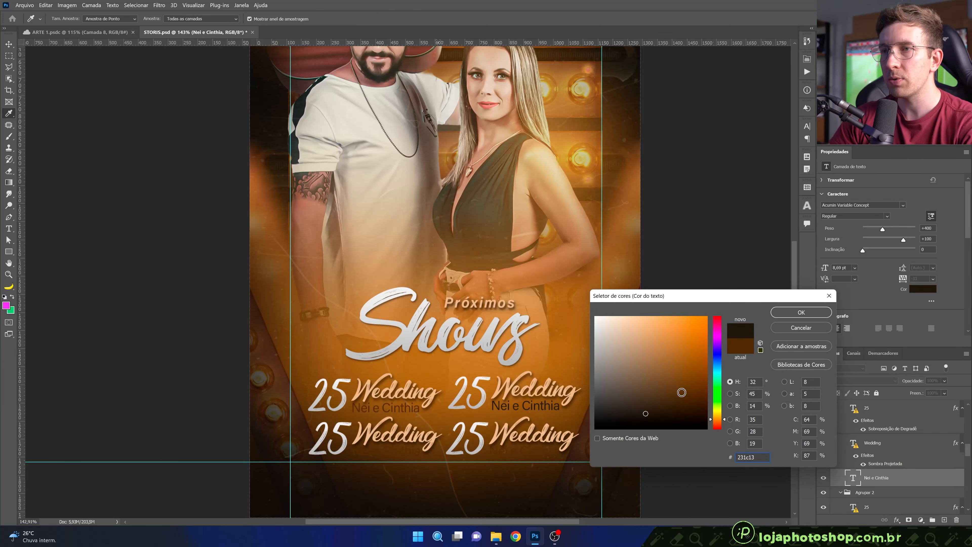
left_click(797, 328)
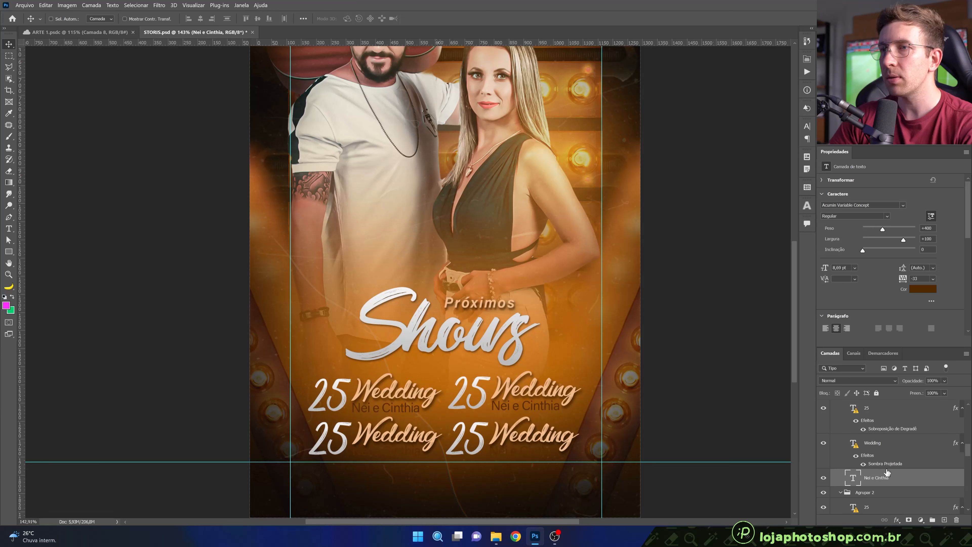
Step: Recolour the couple's names under the lower-left Wedding title to dark brown 20170c
scroll(892, 474, "up", 5)
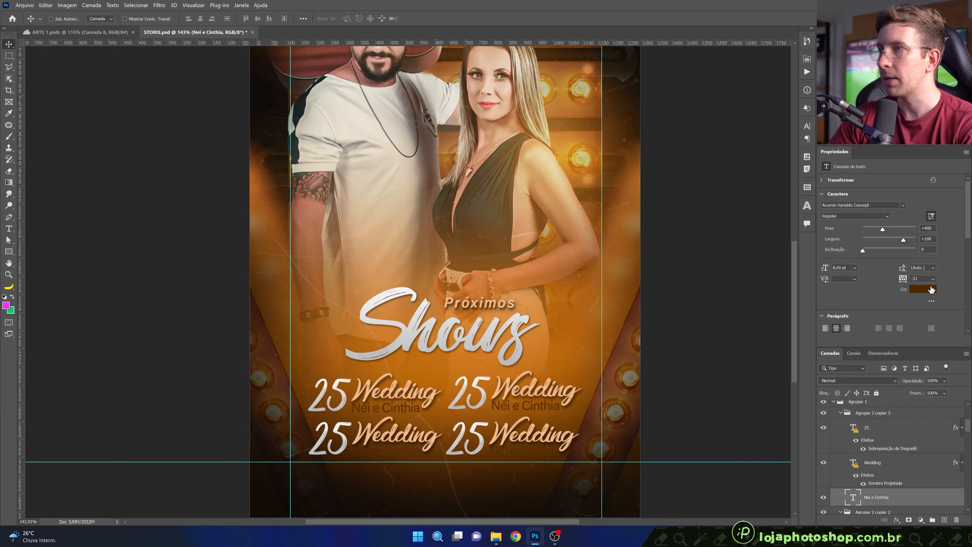
left_click(923, 289)
left_click(669, 410)
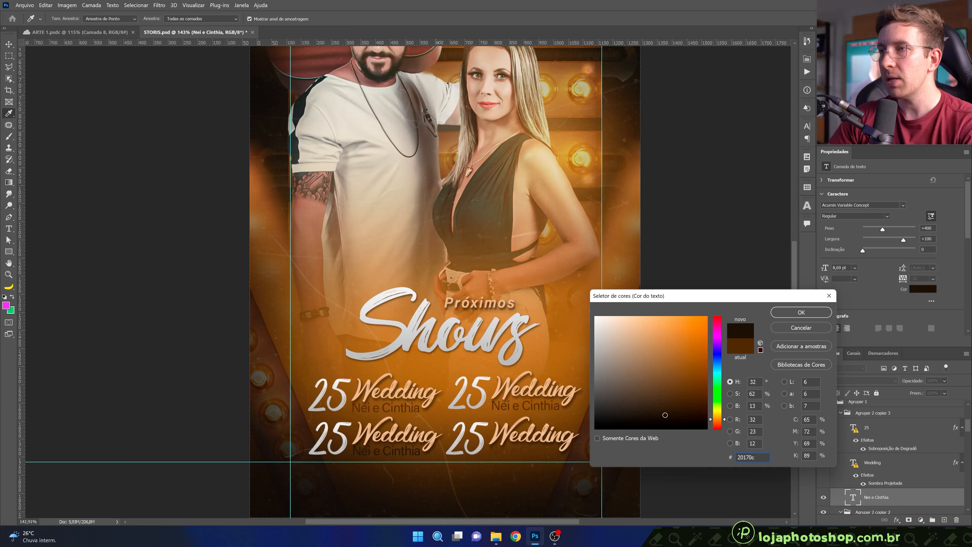
left_click(809, 312)
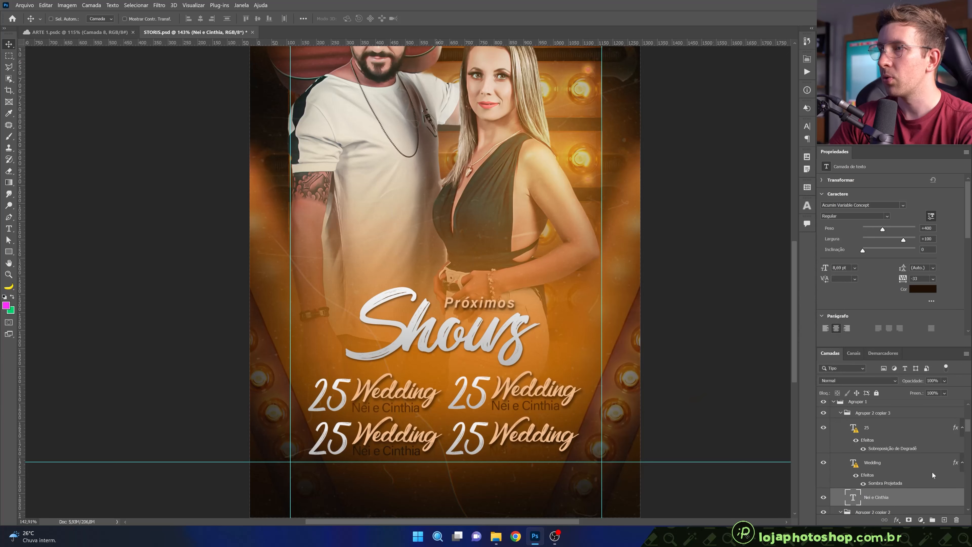
Step: Recolour the couple's names under the lower-right Wedding title to a very dark brown
scroll(931, 473, "down", 4)
left_click(548, 451)
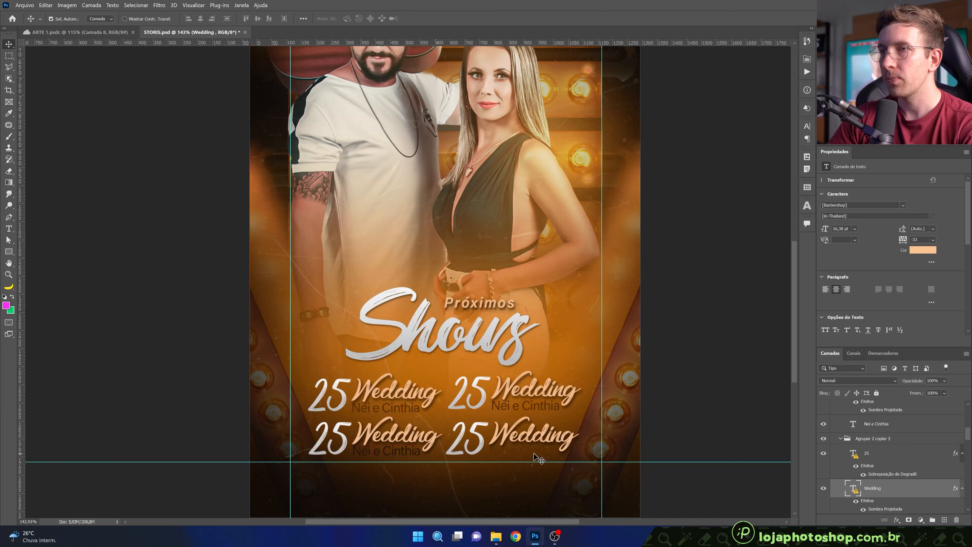
scroll(899, 497, "down", 1)
left_click(900, 506)
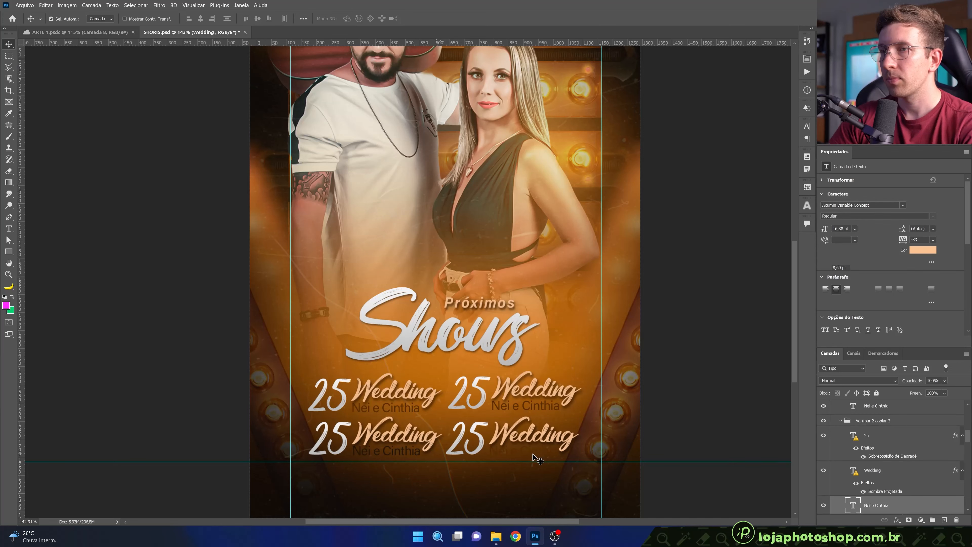
left_click(821, 506)
left_click(929, 290)
left_click(665, 414)
left_click(787, 316)
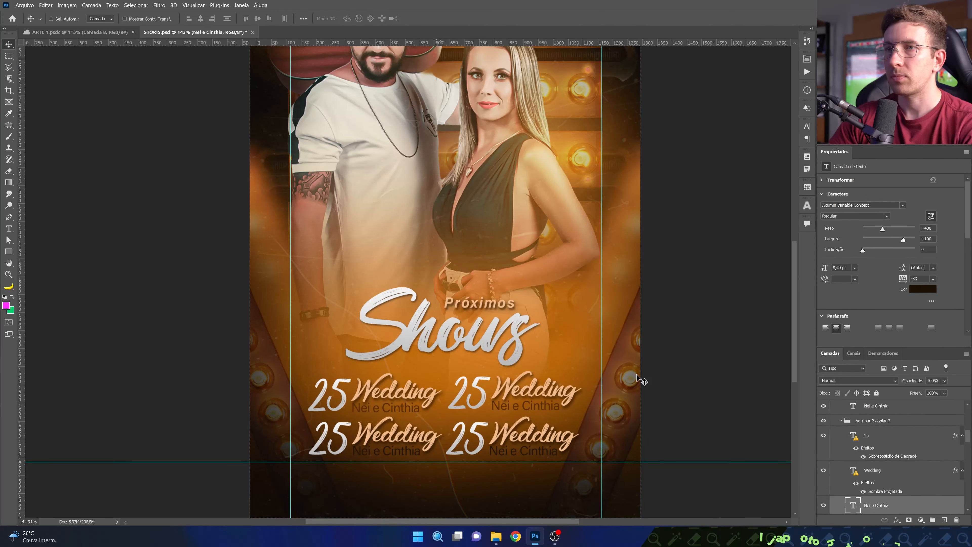
Step: Move the couple photo together with its glow layers straight up, closer to the logo
scroll(642, 379, "down", 3)
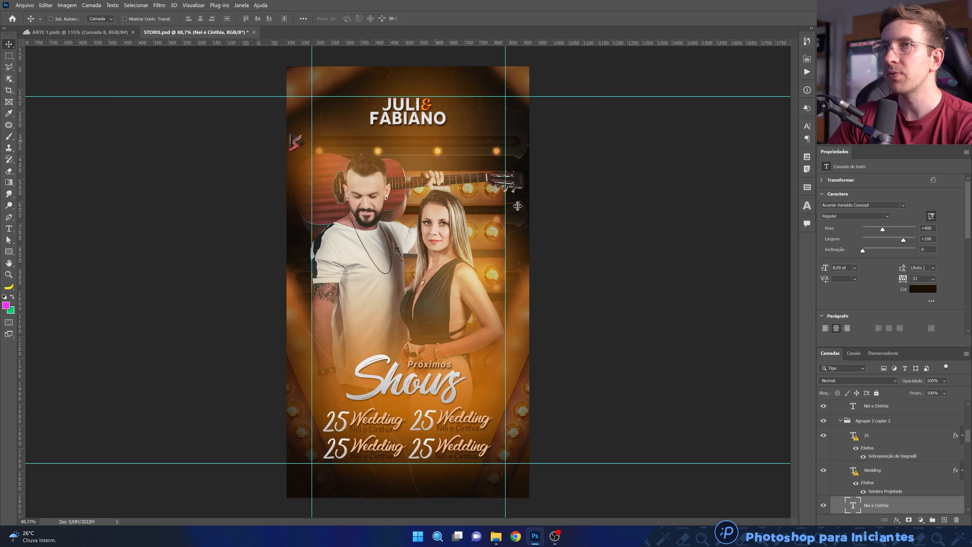
scroll(895, 444, "down", 4)
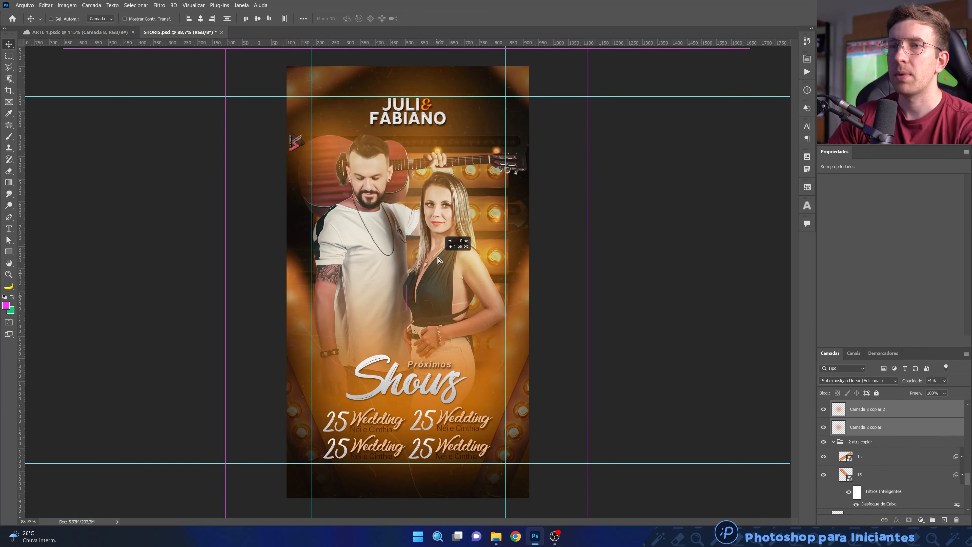
left_click_drag(438, 259, 438, 259)
Step: Compare the STORIS artwork's original state with its latest edited state in the history, and glance at the ARTE 1 poster
scroll(396, 233, "up", 1)
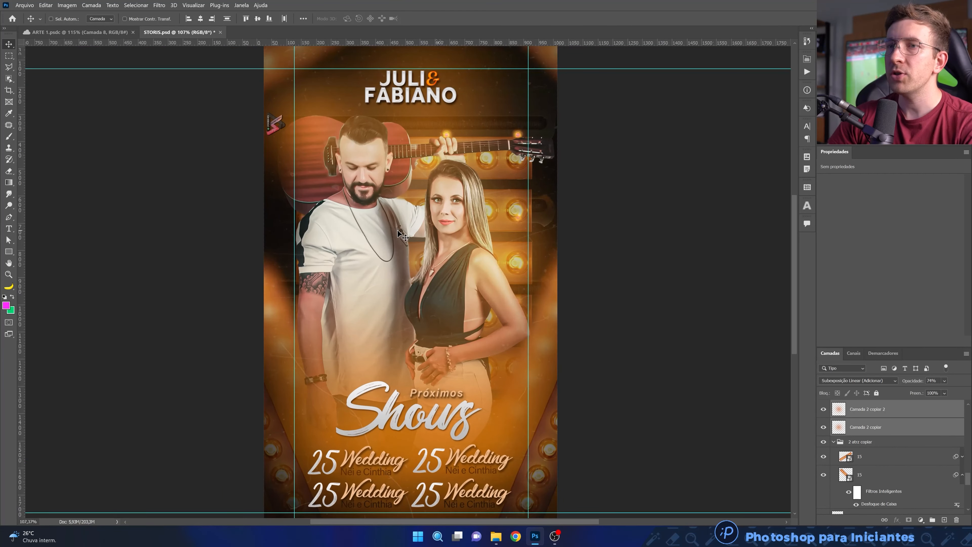
scroll(401, 235, "down", 1)
left_click(808, 45)
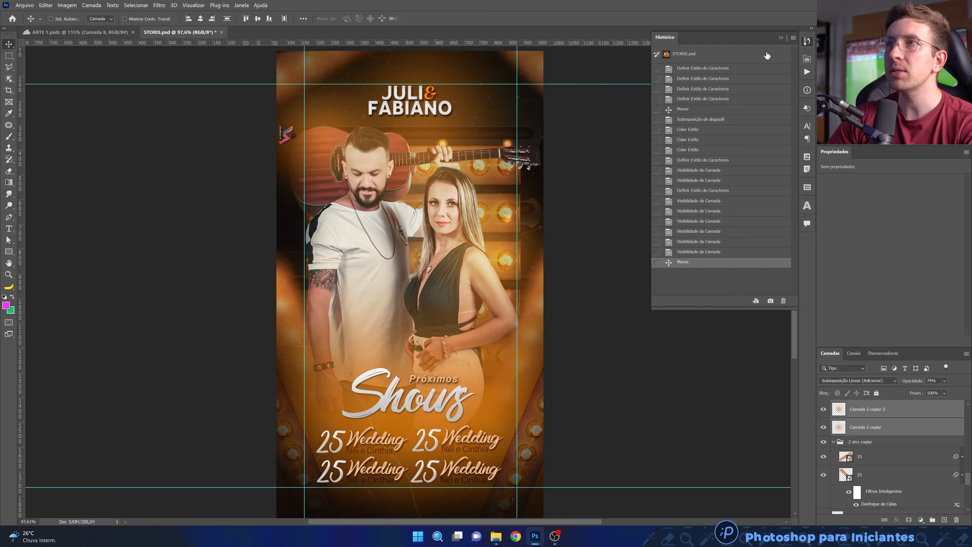
left_click(753, 53)
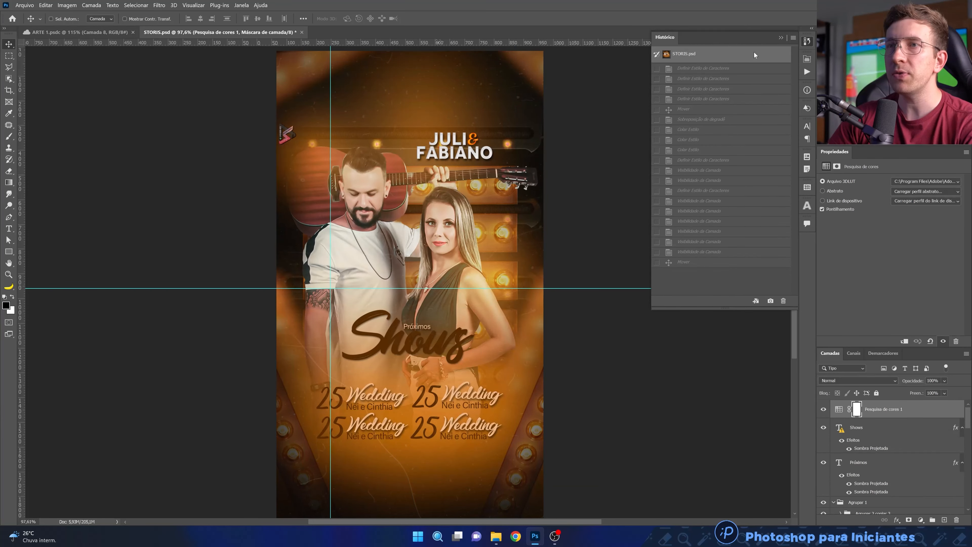
left_click(711, 263)
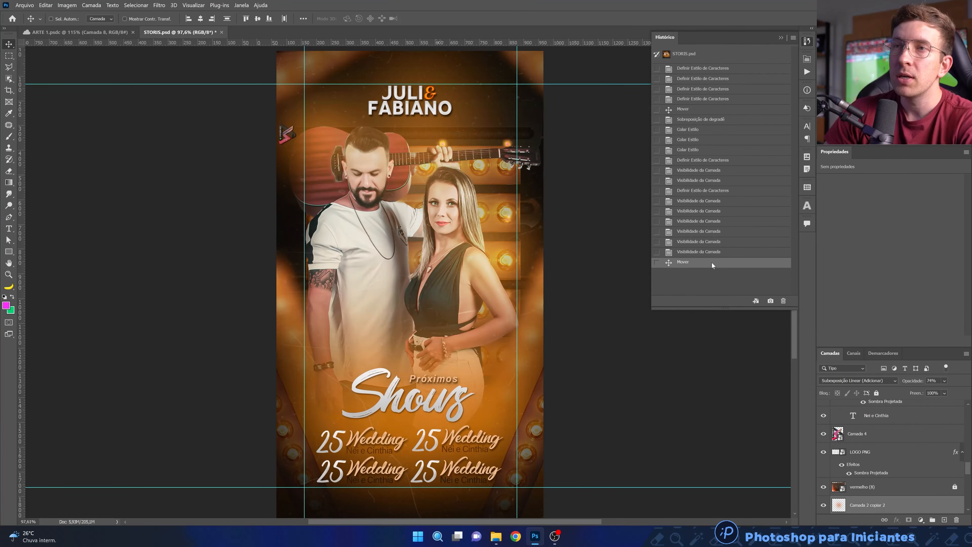
left_click(704, 55)
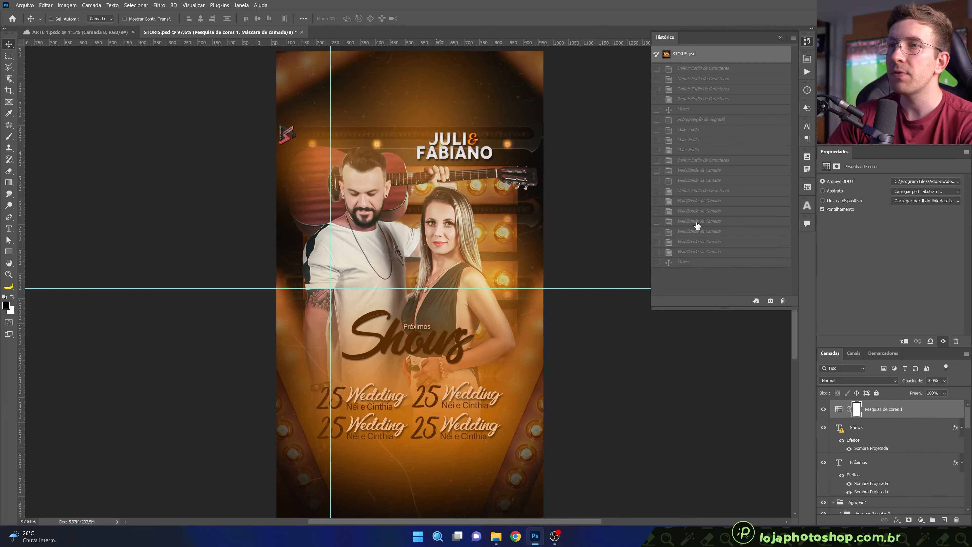
left_click(704, 264)
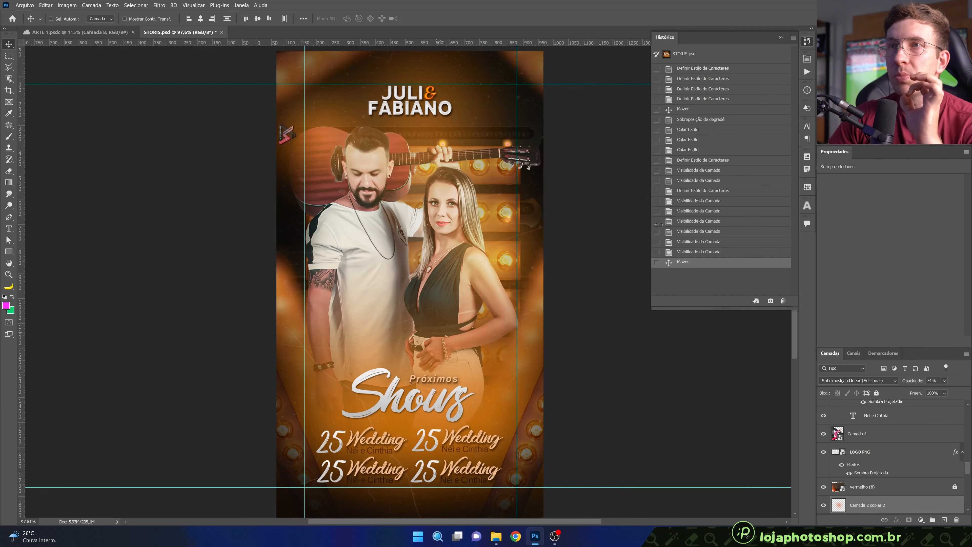
left_click(782, 38)
left_click(104, 33)
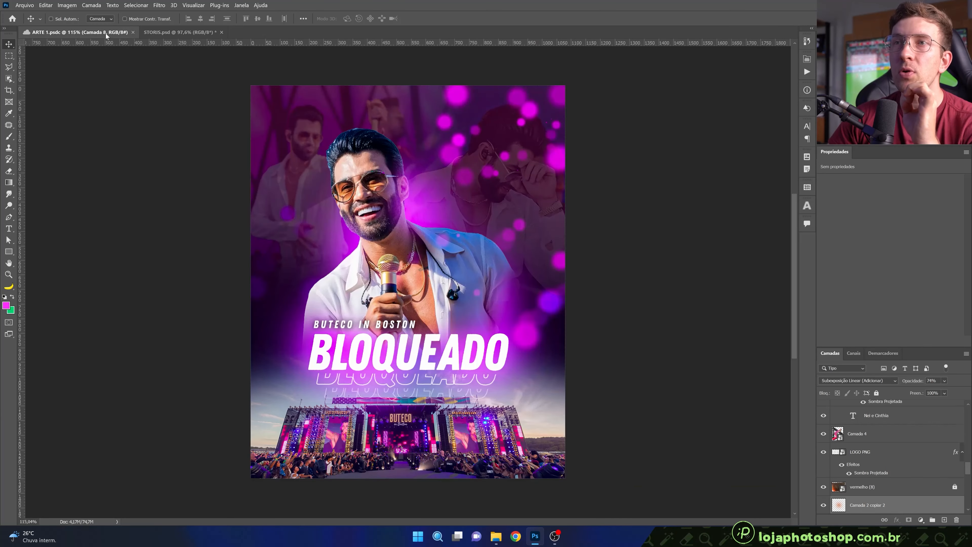
left_click(199, 33)
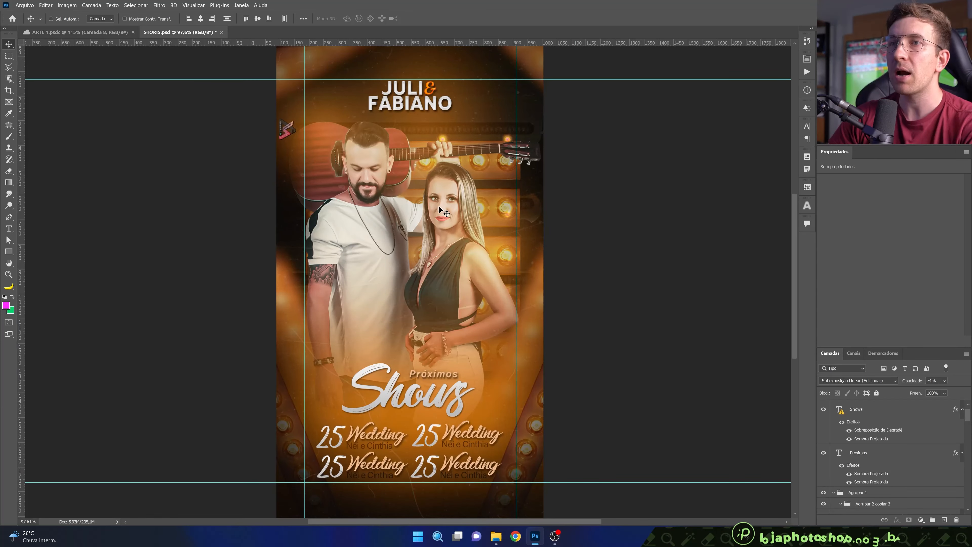
Step: Clear all guides from the STORIS artwork
left_click_drag(517, 130, 1, 61)
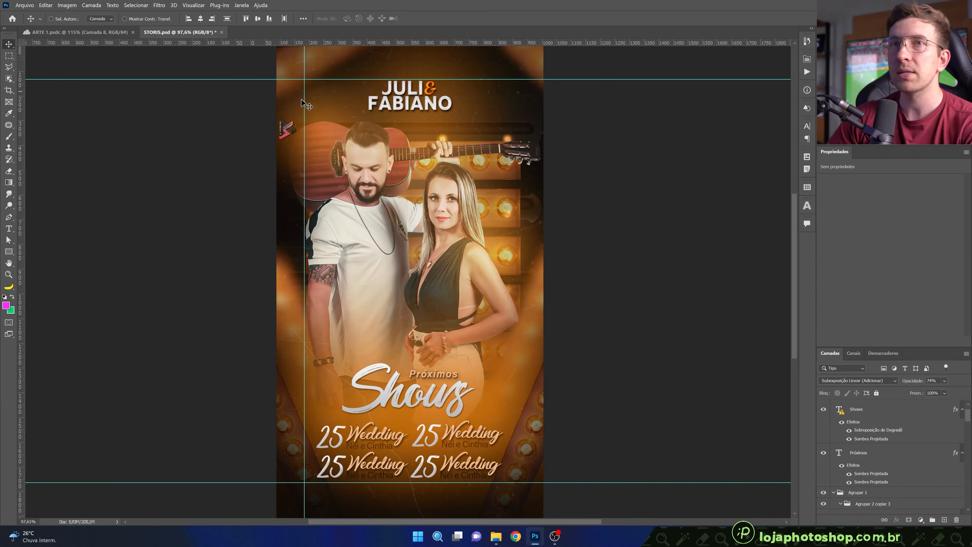
left_click(190, 6)
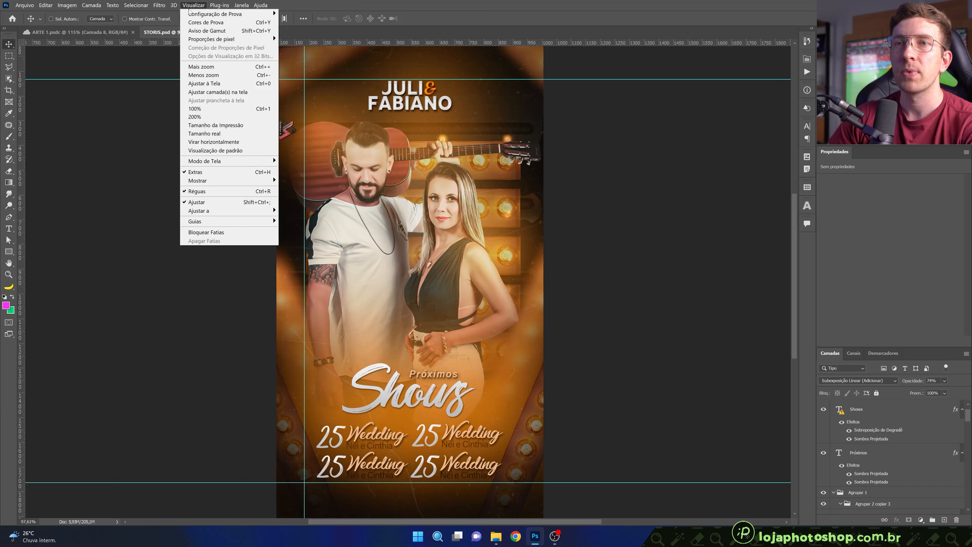
mouse_move(242, 221)
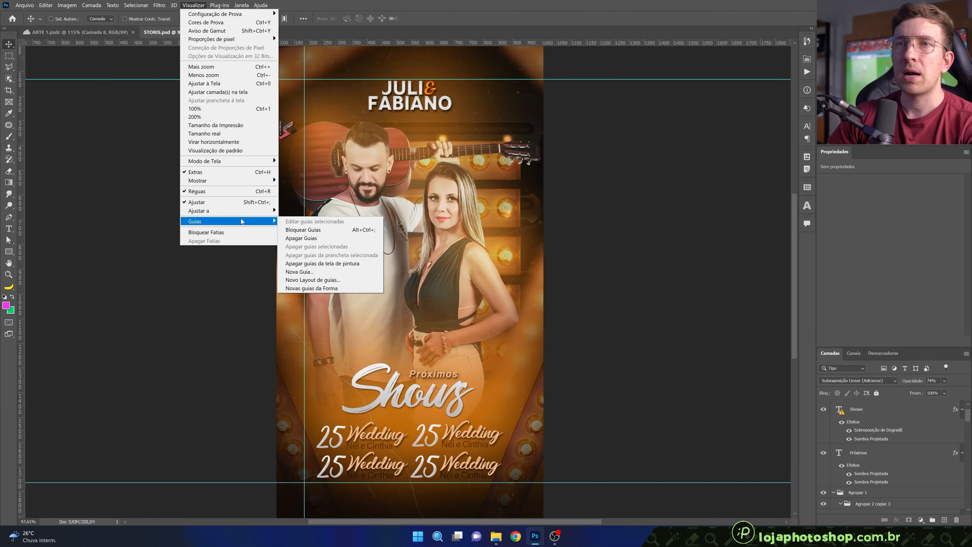
left_click(301, 238)
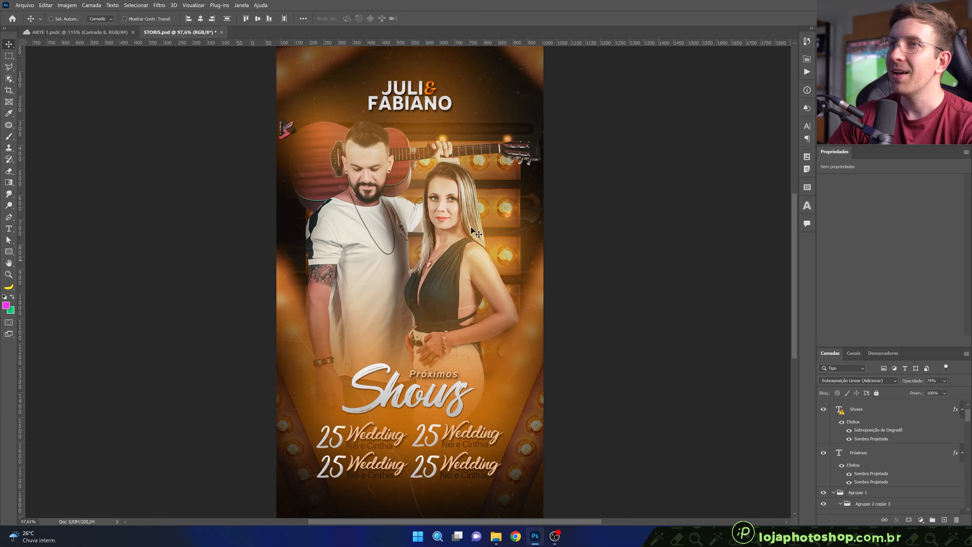
Step: Prepare the Brush on layer Camada 6, below the couple photo, with a smaller tip and a light orange foreground colour
left_click(13, 138)
scroll(895, 452, "down", 10)
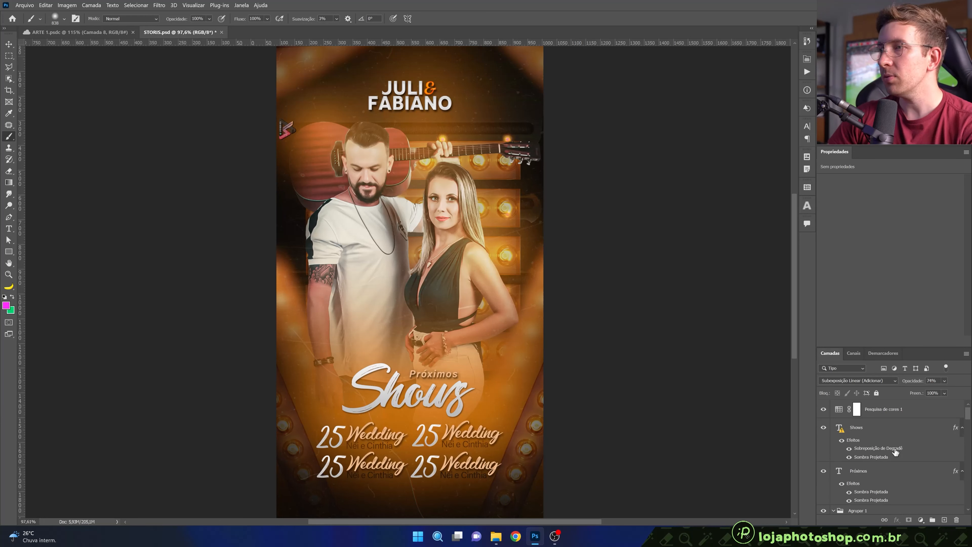
scroll(895, 452, "down", 5)
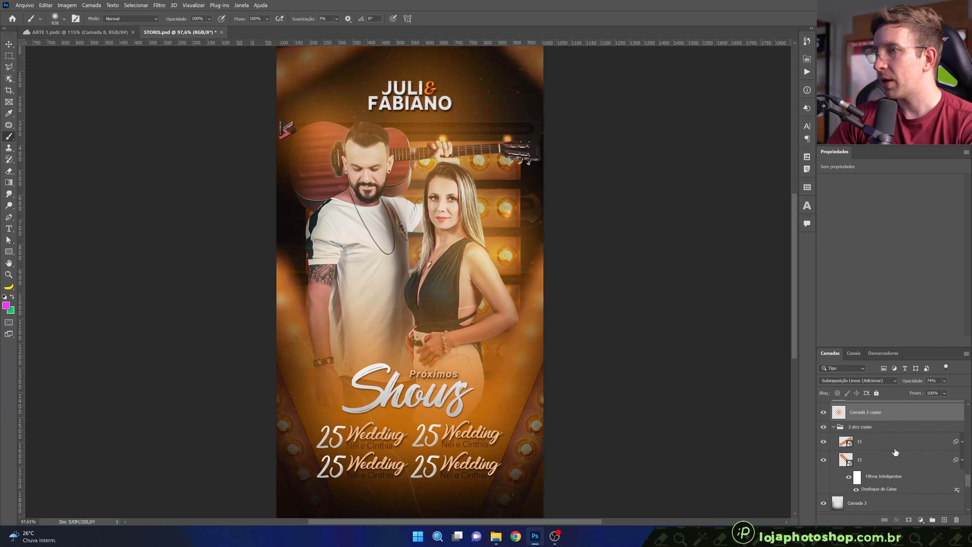
left_click(897, 459)
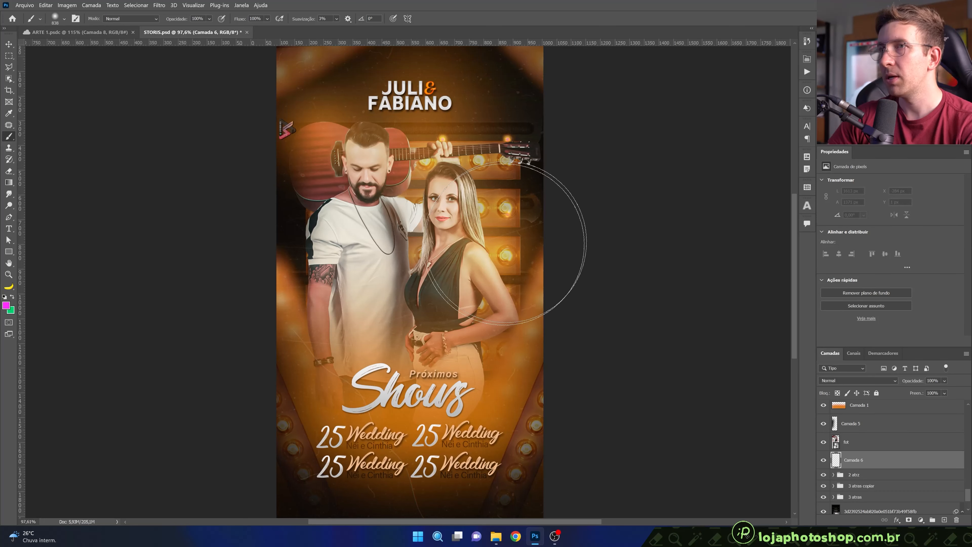
left_click_drag(485, 242, 405, 244)
mouse_move(486, 230)
left_mouse_down()
mouse_move(389, 169)
mouse_move(426, 159)
left_mouse_up()
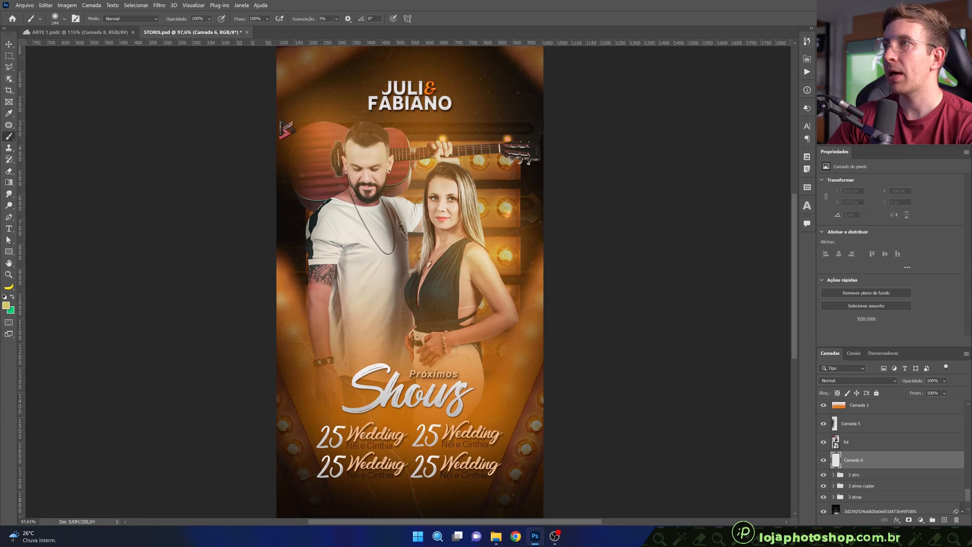
left_click(7, 308)
left_click(507, 378)
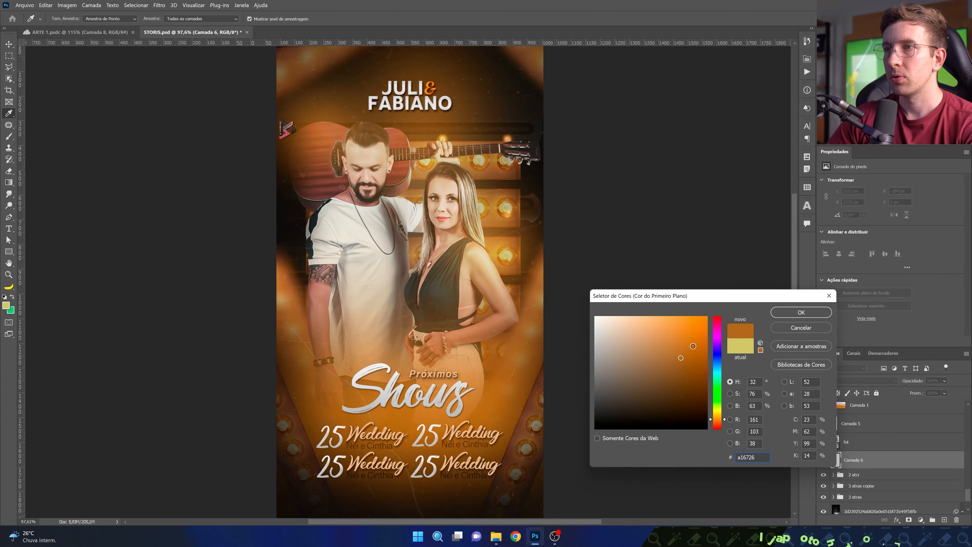
left_click_drag(680, 327, 674, 330)
left_click(794, 314)
Step: Paint soft orange glows on Camada 6 over the background lamps beside the woman and below the guitar neck
left_click(506, 207)
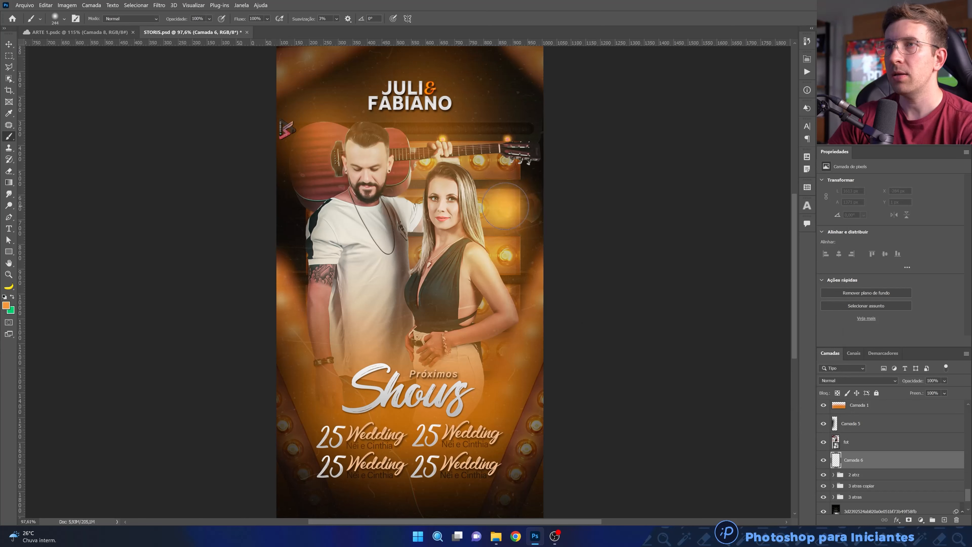
key("ctrl+z")
left_click_drag(497, 207, 490, 208)
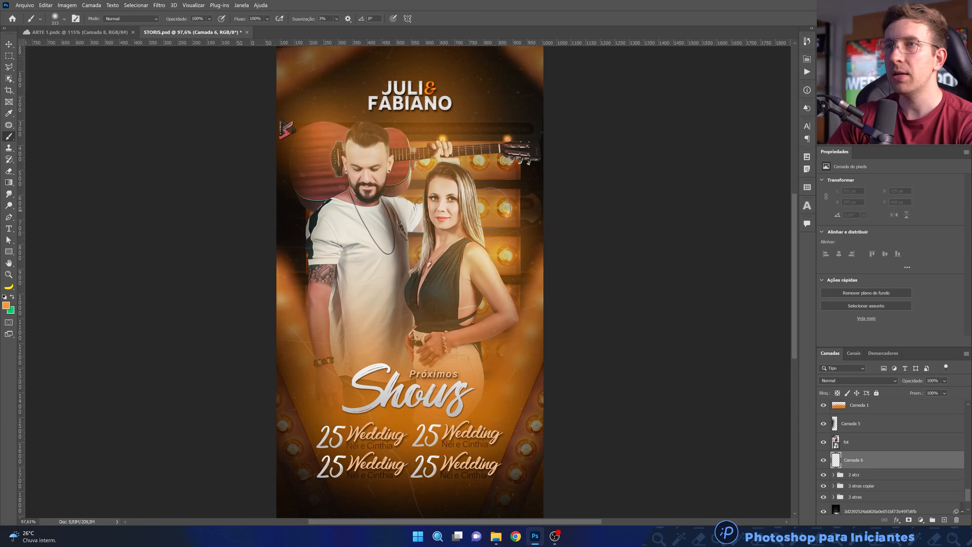
left_click(480, 209)
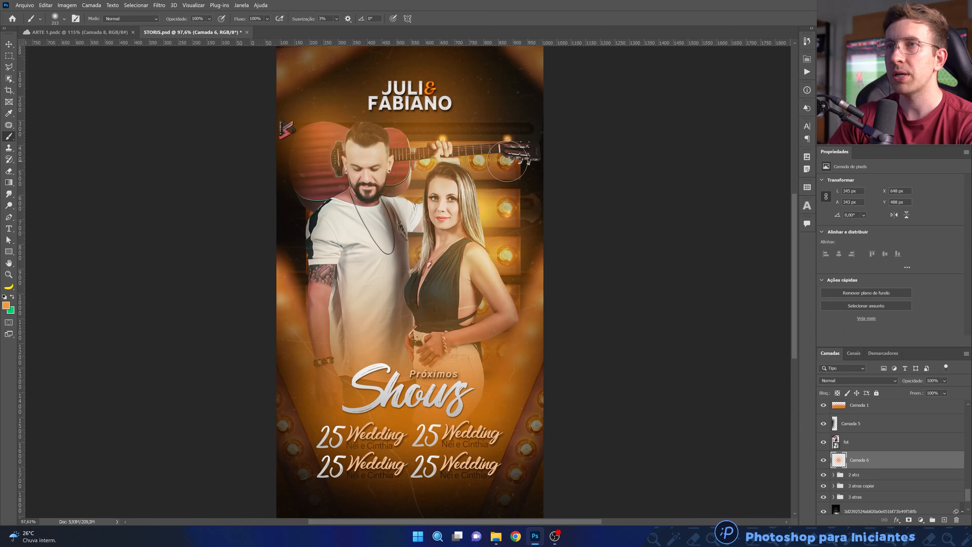
left_click(507, 163)
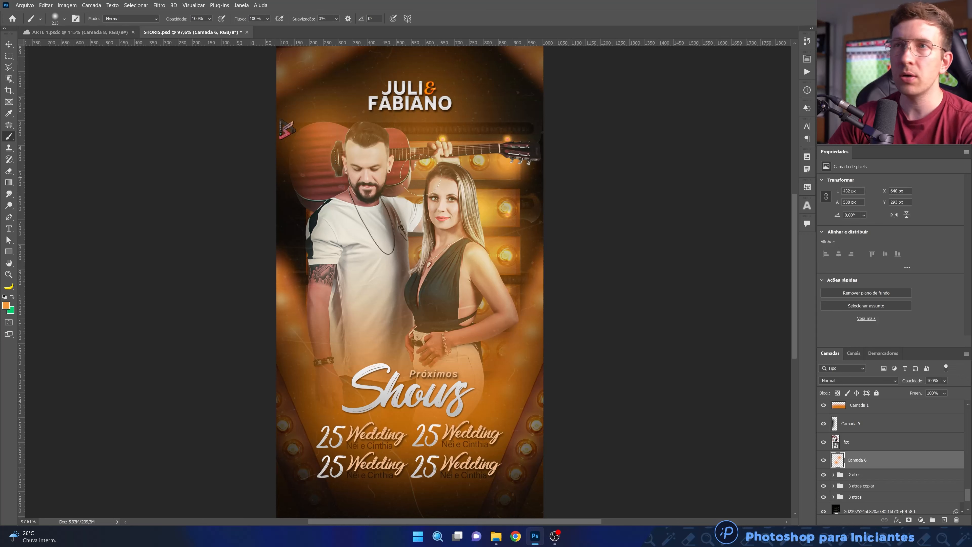
left_click(423, 161)
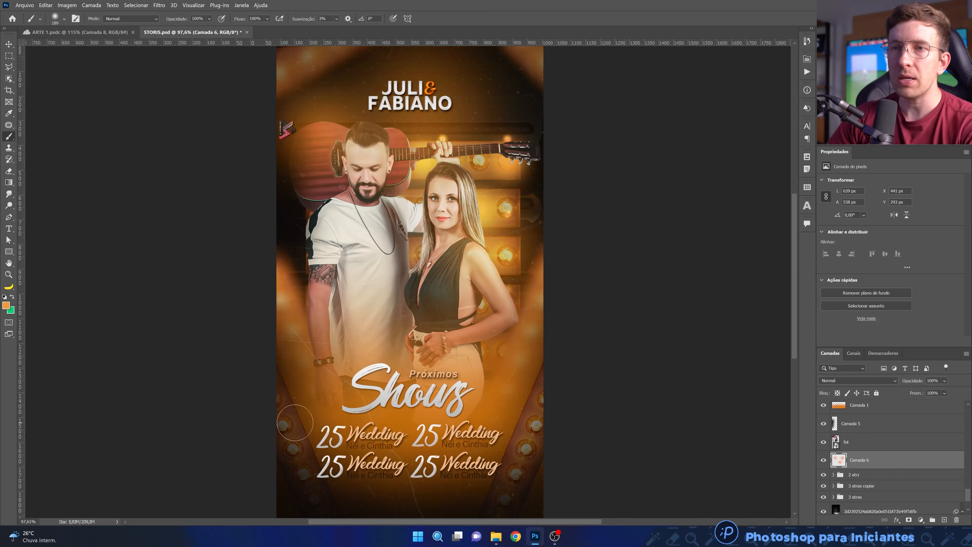
left_click_drag(285, 426, 268, 396)
key("ctrl+z")
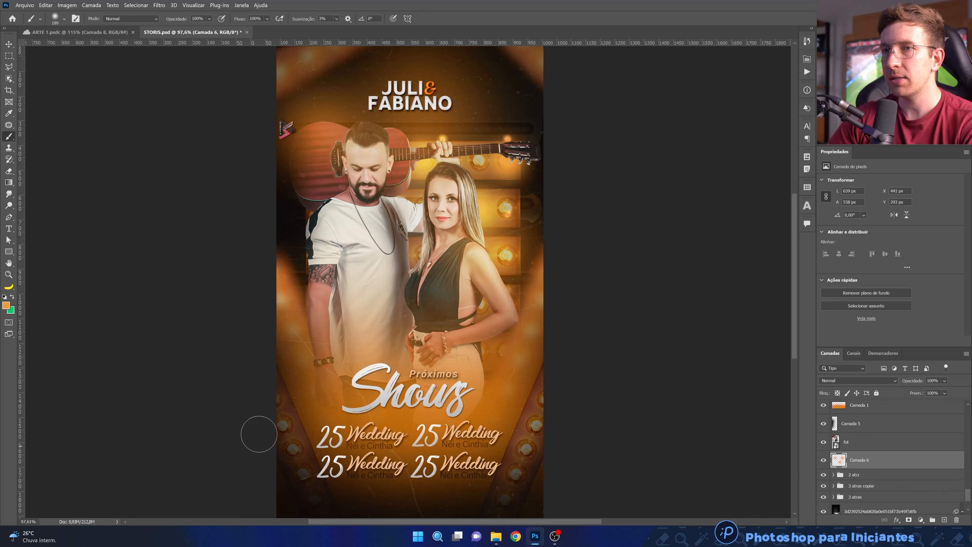
Step: Set Camada 6 to the Subexposição Linear (Adicionar) blend mode and add a new layer clipped to the couple photo
left_click(875, 381)
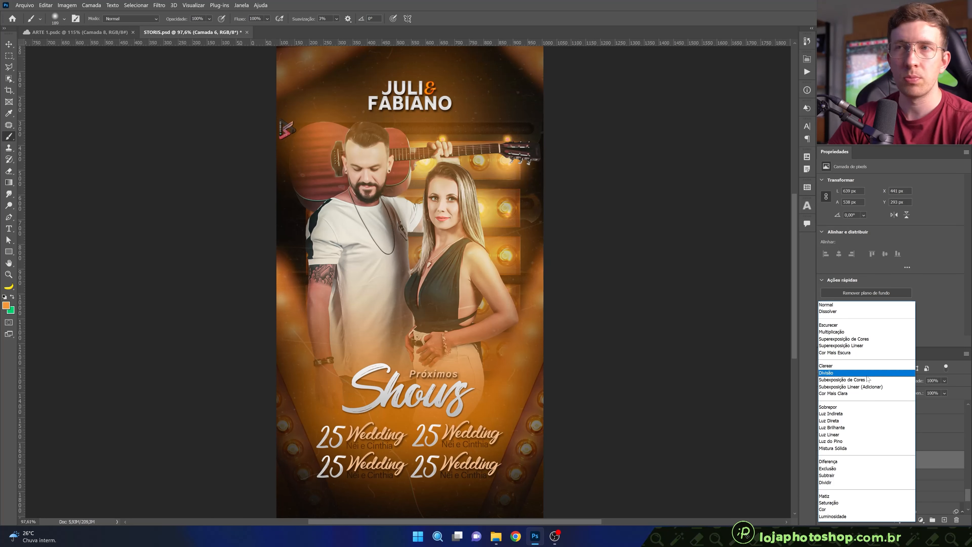
left_click(867, 386)
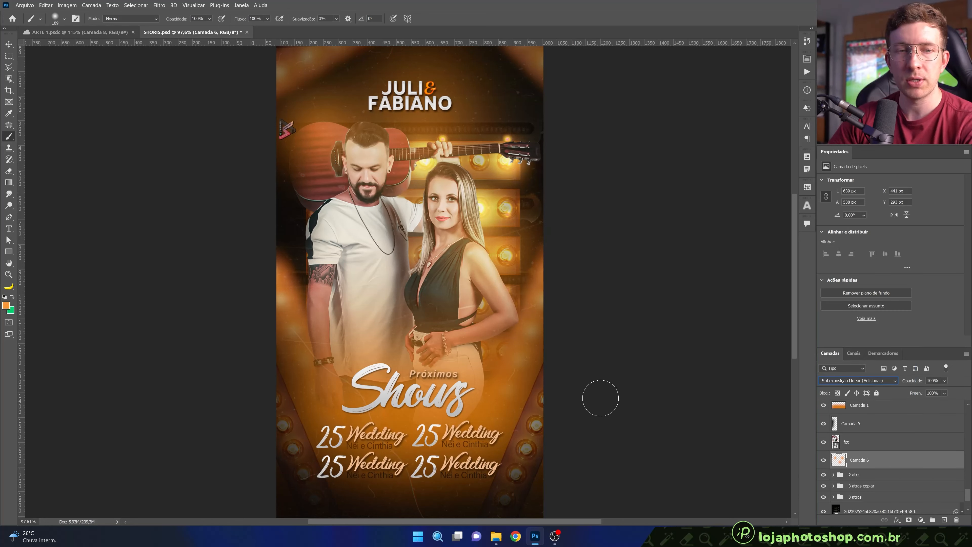
left_click(886, 445)
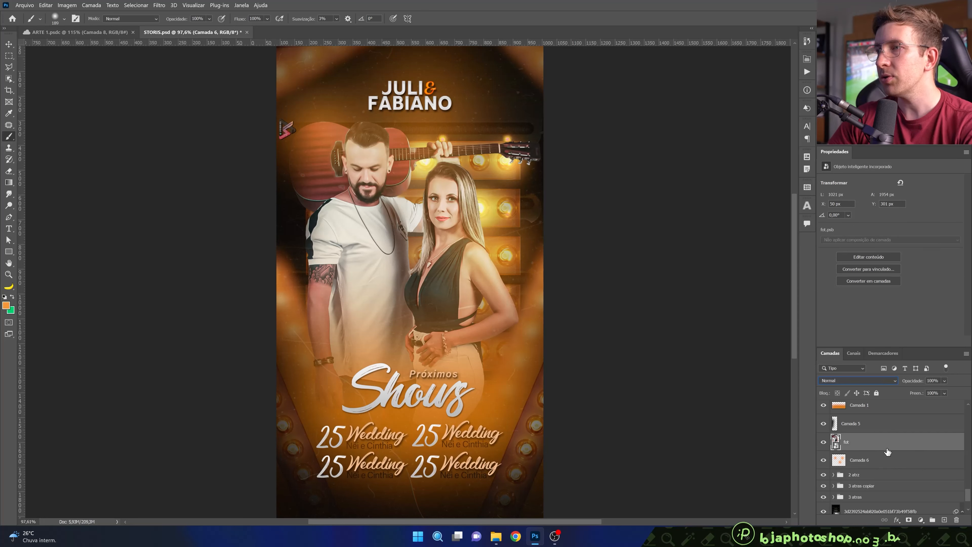
left_click(944, 519)
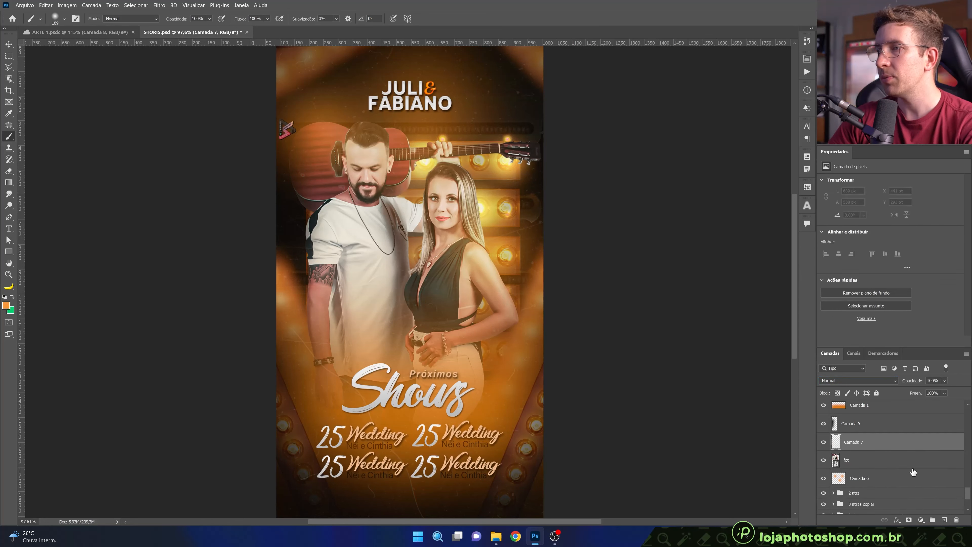
left_click(913, 448, "alt")
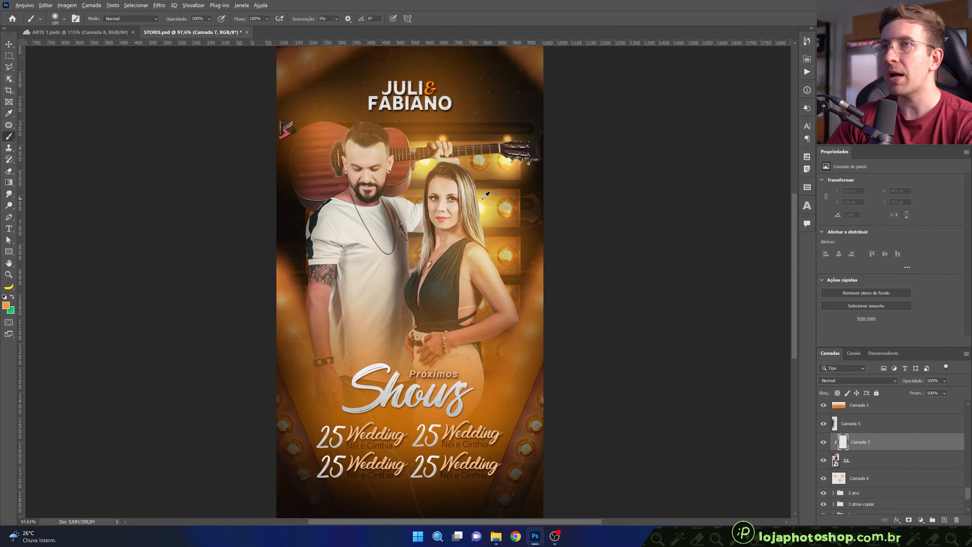
Step: Paint orange light spill on Camada 7 where the lamps meet the couple, and blend it with Subexposição Linear (Adicionar)
scroll(483, 199, "up", 5)
mouse_move(484, 209)
left_mouse_down()
mouse_move(454, 208)
mouse_move(483, 213)
left_mouse_up()
left_click(476, 216)
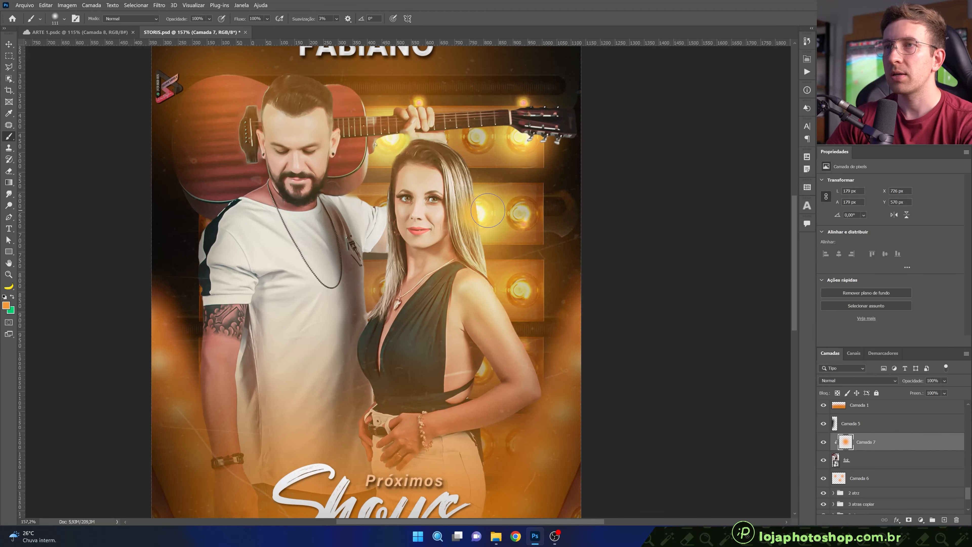
left_click(389, 142)
left_click(390, 139)
left_click(524, 132)
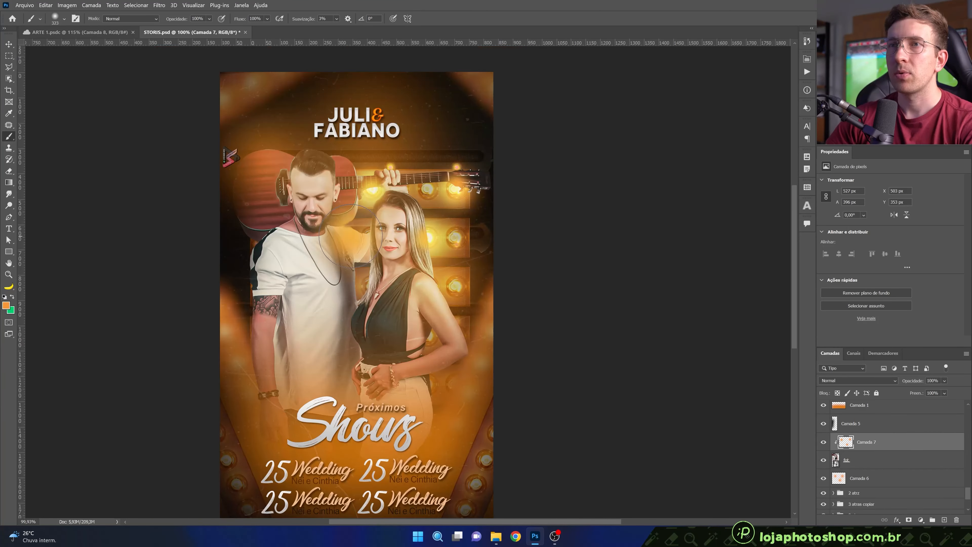
key("ctrl+z")
left_click(360, 225)
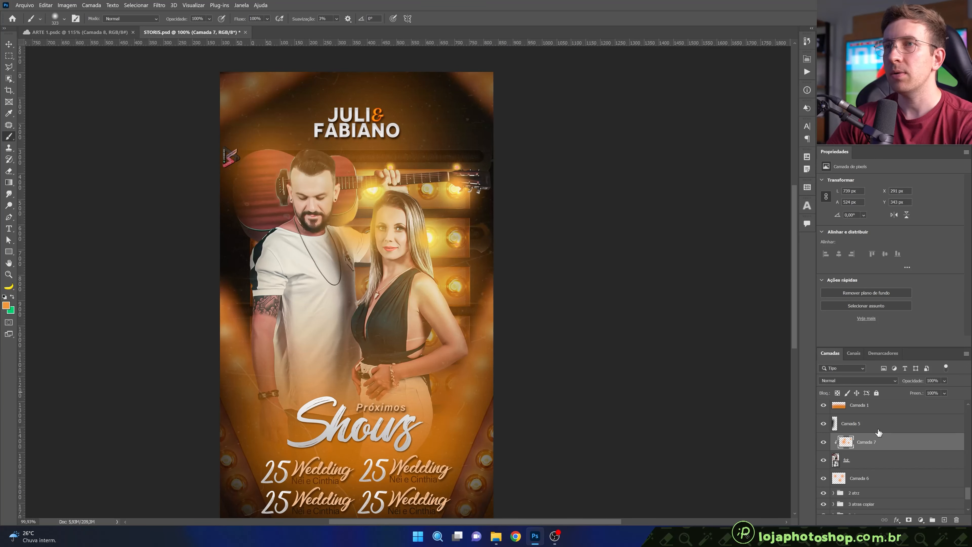
left_click(857, 381)
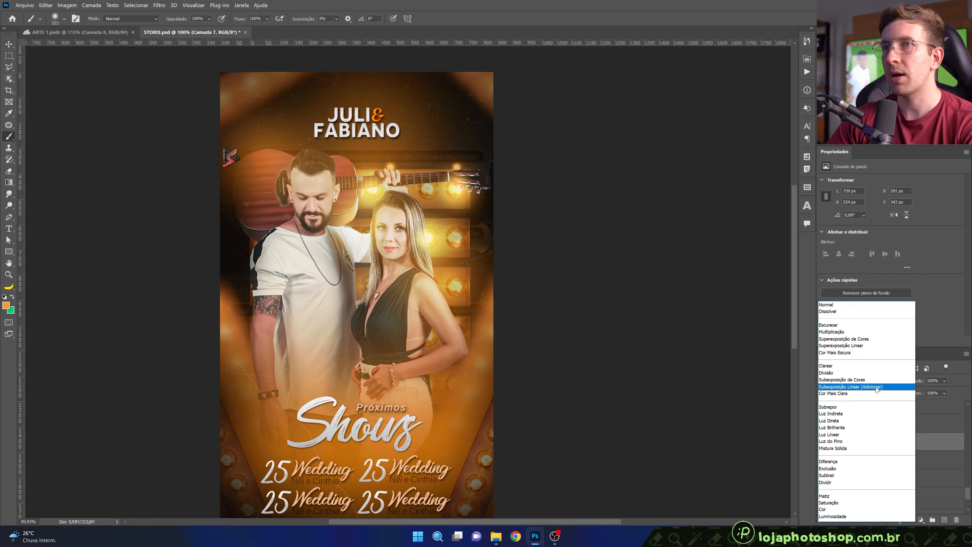
left_click(875, 387)
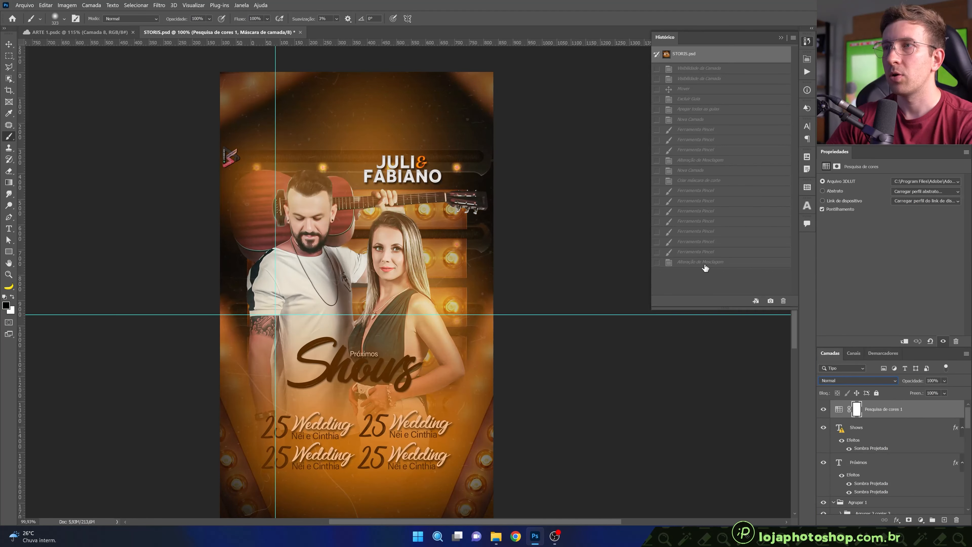
Step: Compare the artwork's original state with the version including the lamp glows on the couple
left_click(705, 265)
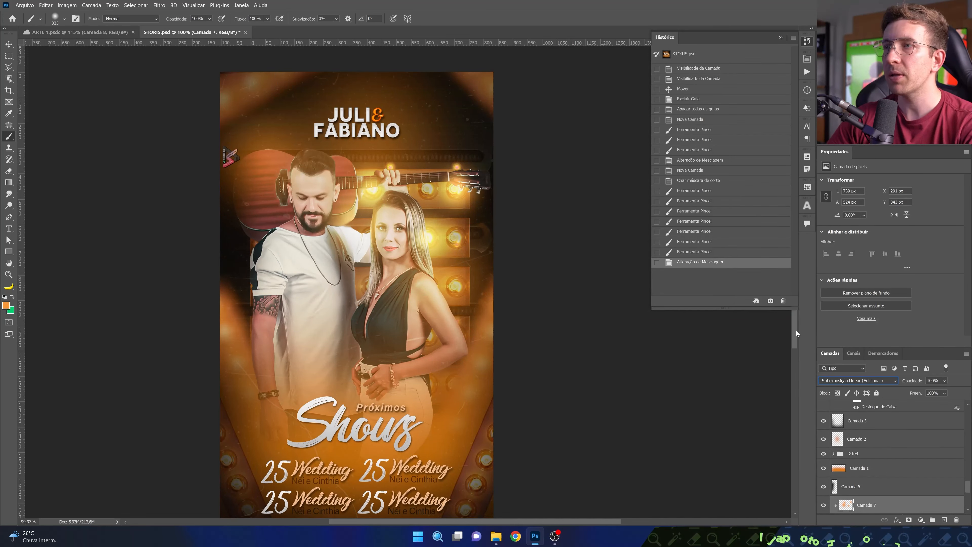
left_click_drag(796, 330, 793, 354)
scroll(885, 470, "up", 3)
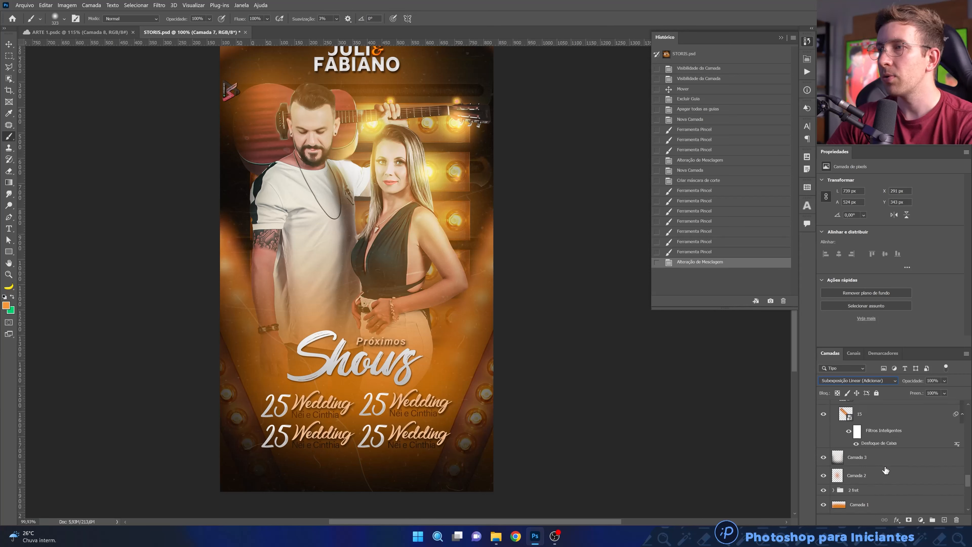
left_click_drag(853, 508, 860, 457)
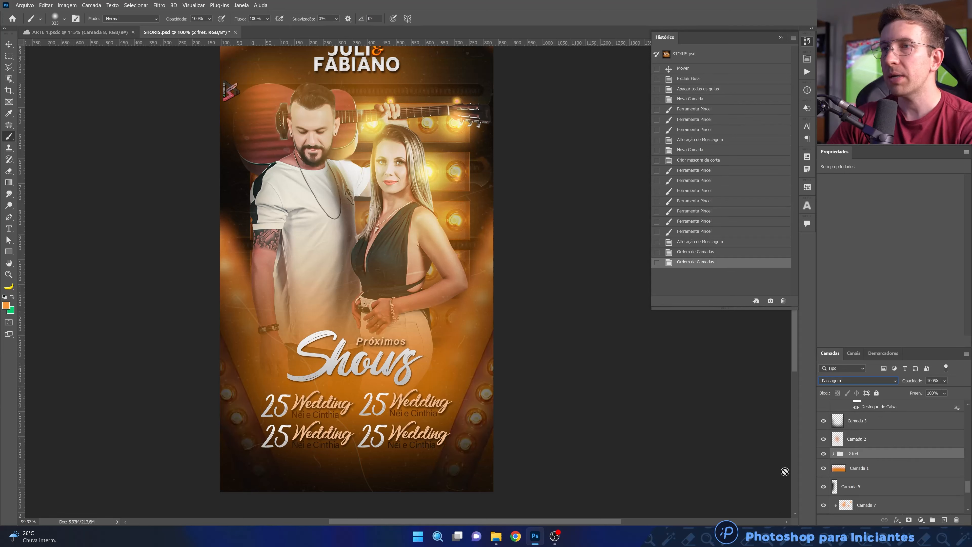
left_click(942, 519)
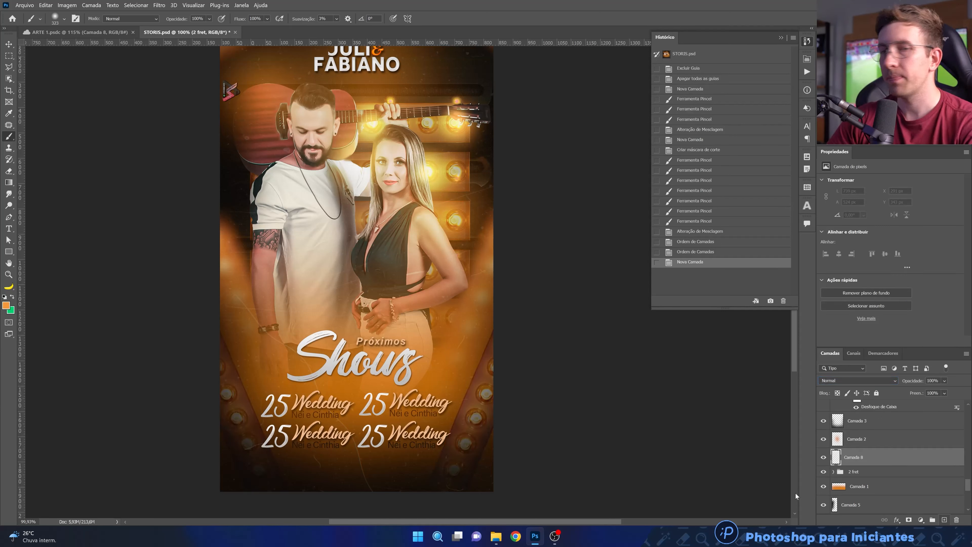
mouse_move(481, 357)
left_mouse_down()
mouse_move(447, 354)
mouse_move(488, 350)
left_mouse_up()
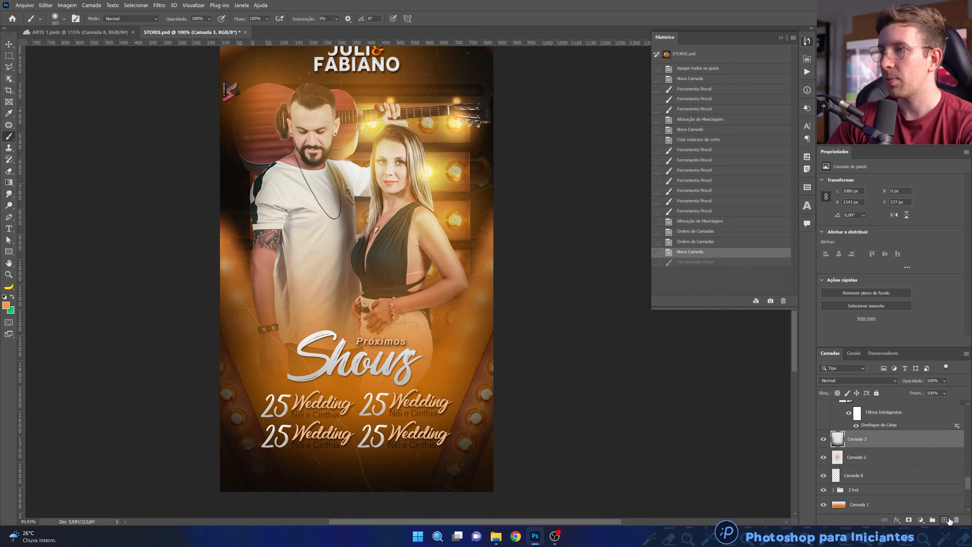
Step: Add a new layer above Camada 3 and paint orange glows over the lamps on both sides of the show dates
left_click(947, 520)
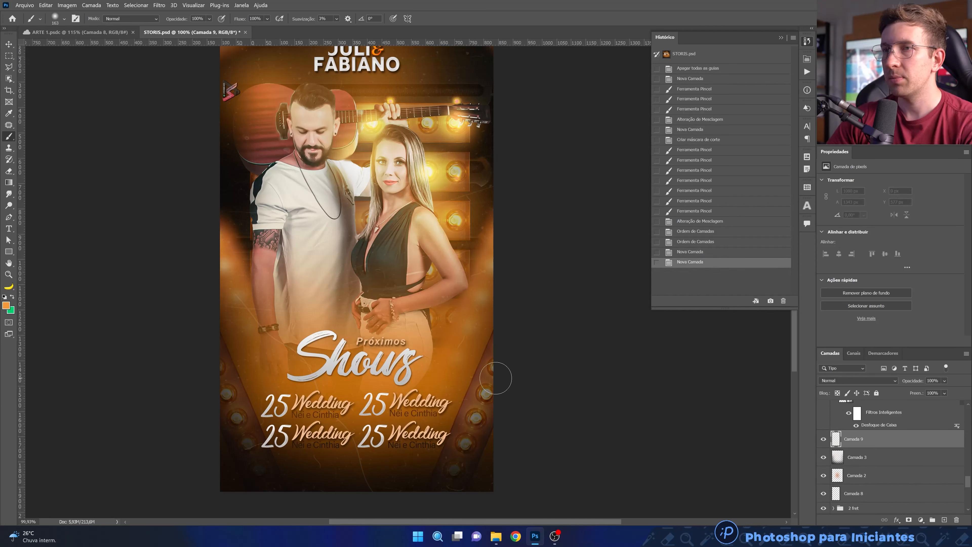
mouse_move(475, 350)
left_mouse_down()
mouse_move(483, 350)
mouse_move(473, 386)
left_mouse_up()
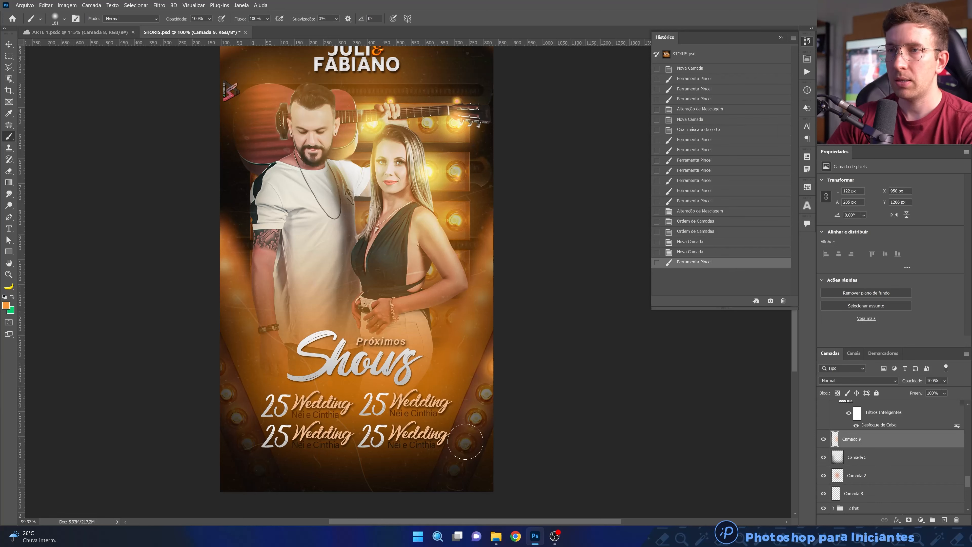
left_click(465, 442)
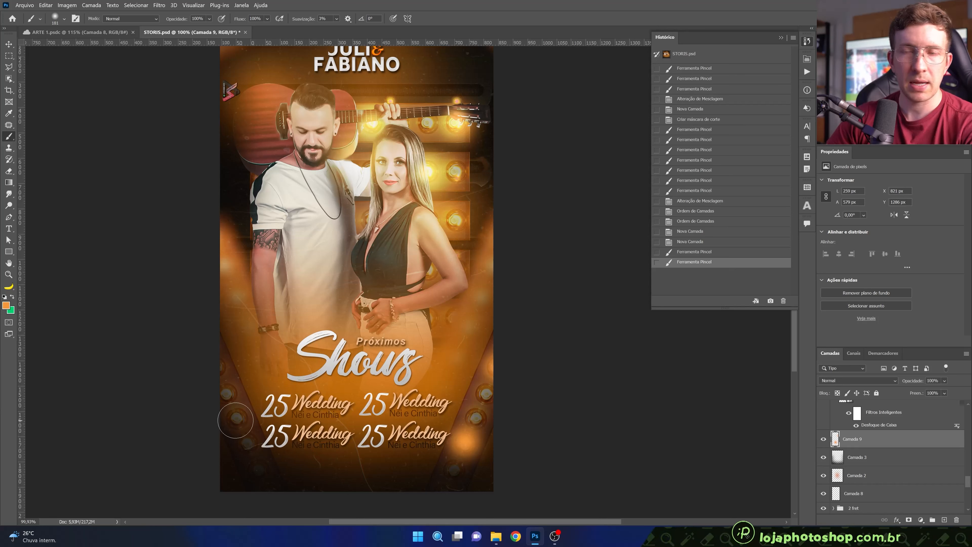
left_click(235, 420)
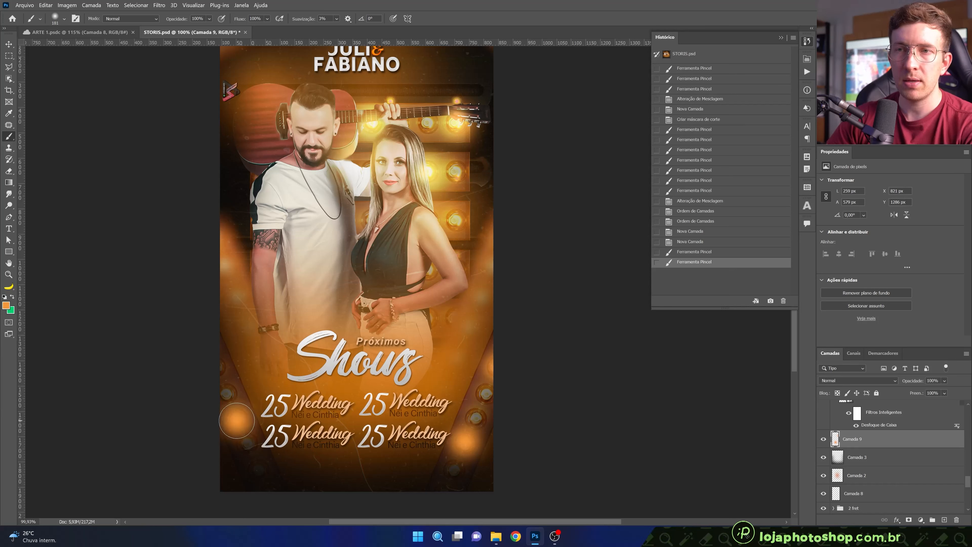
left_click(211, 365)
Step: Set Camada 9 to the Subexposição Linear (Adicionar) blend mode with 62% opacity
left_click(871, 380)
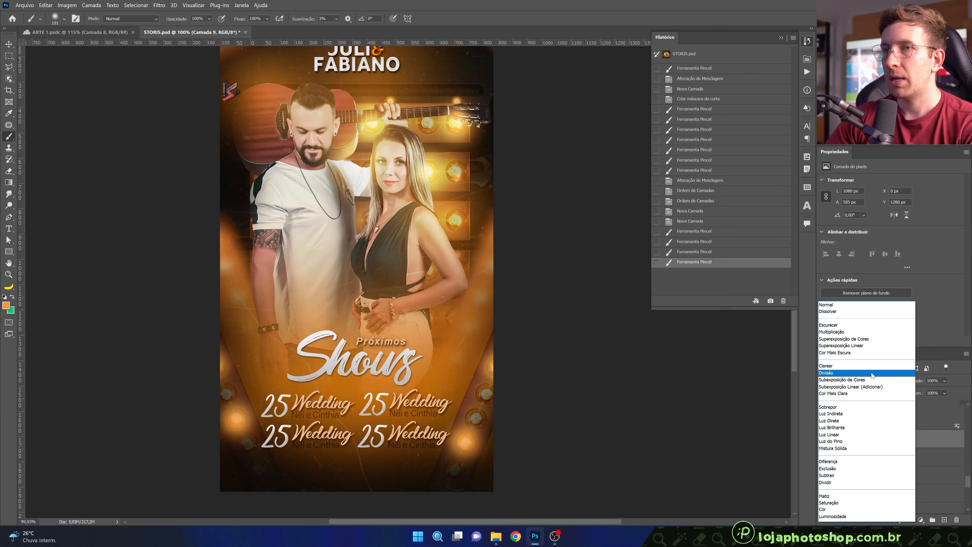
left_click(873, 387)
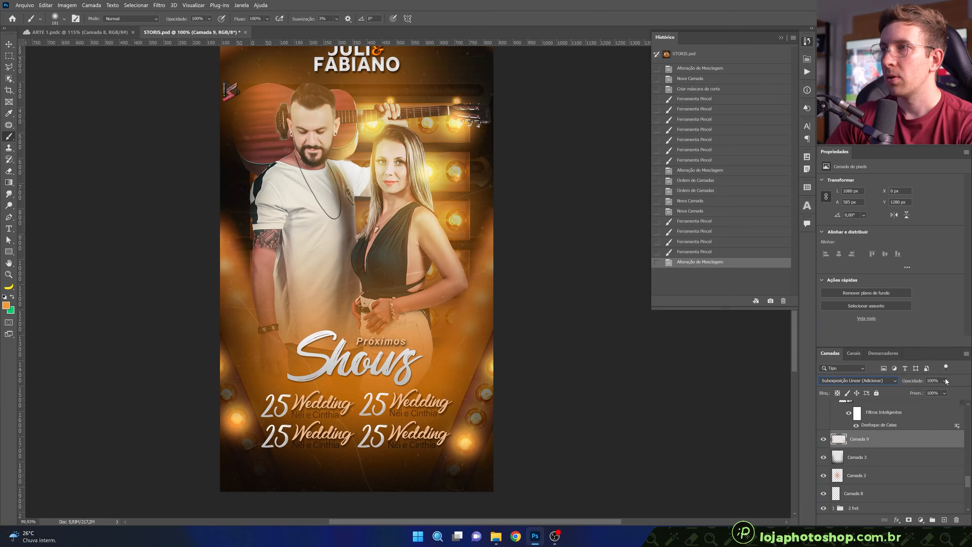
left_click(942, 390)
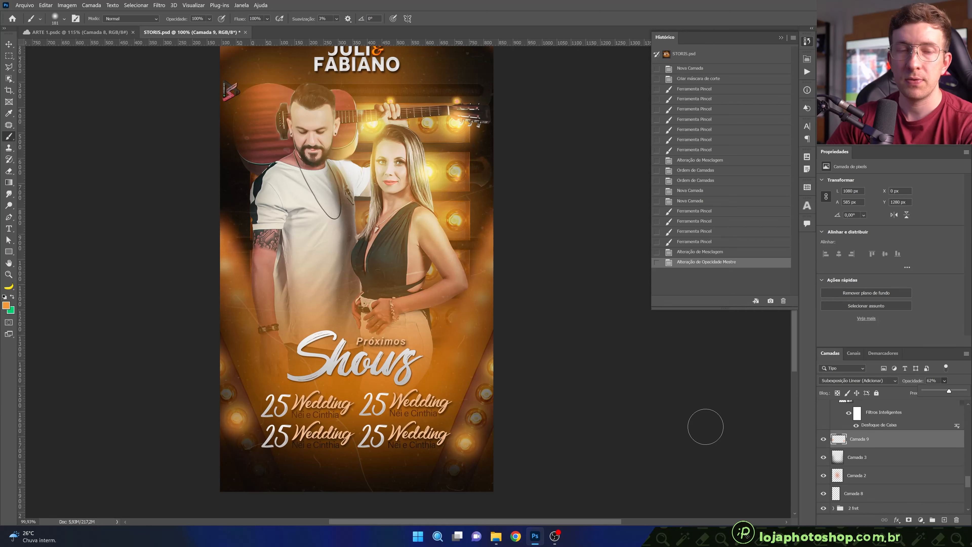
Step: Switch between the STORIS artwork's original state and its latest state in the history to compare the whole composition
scroll(486, 363, "down", 2)
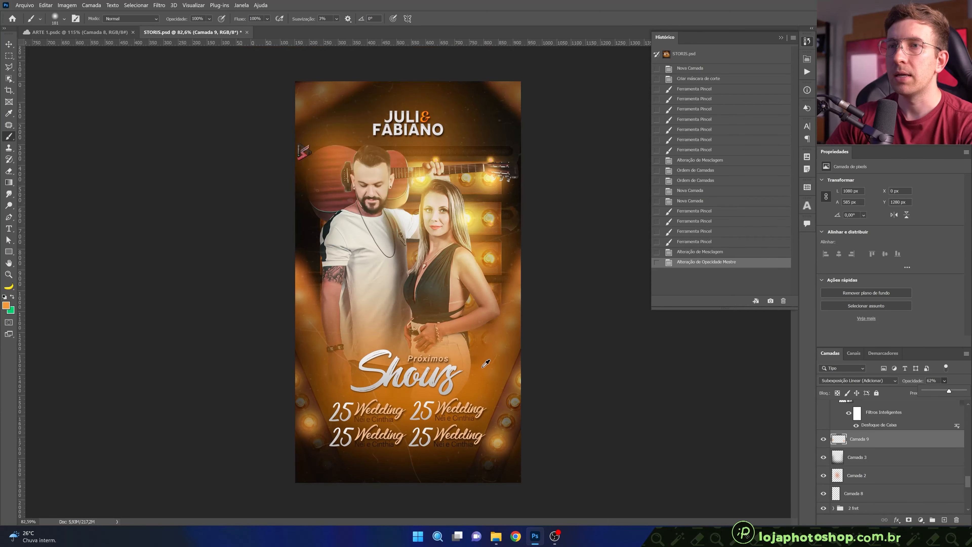
left_click(685, 55)
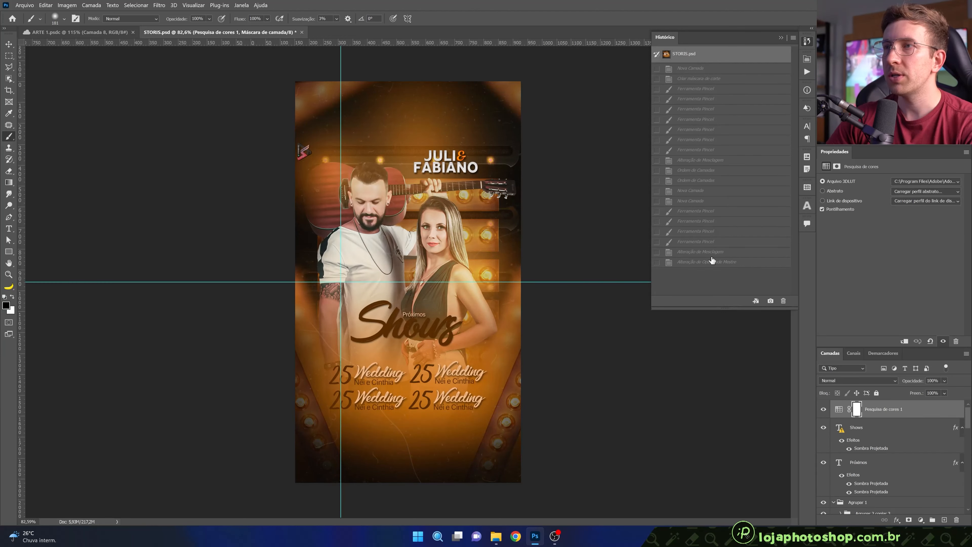
left_click(712, 261)
scroll(711, 264, "up", 1)
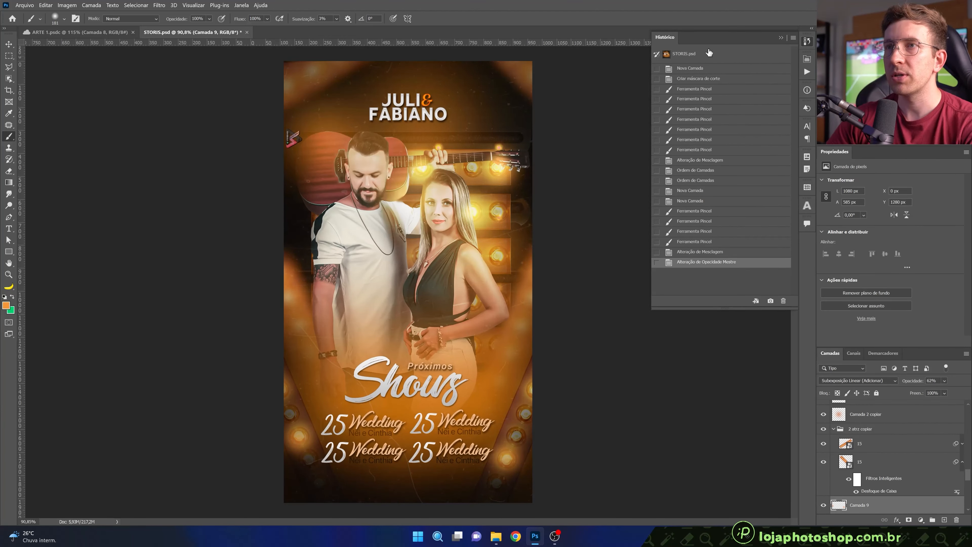
left_click(713, 53)
left_click(711, 262)
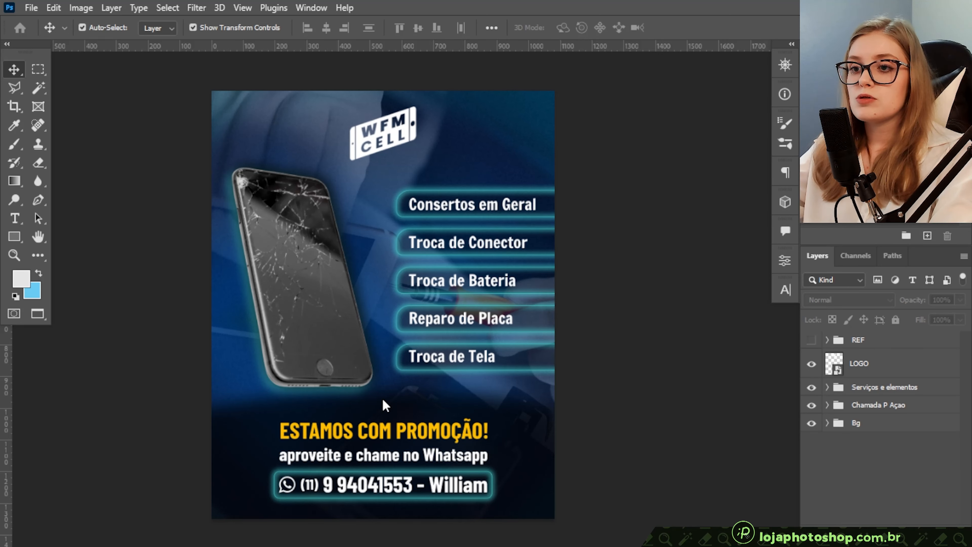
Step: Check the character settings of the texts "Estamos com promoção!" and "aproveite e chame no Whatsapp" in the WFM CELL artwork
left_click(436, 430)
left_click(785, 290)
left_click(414, 456)
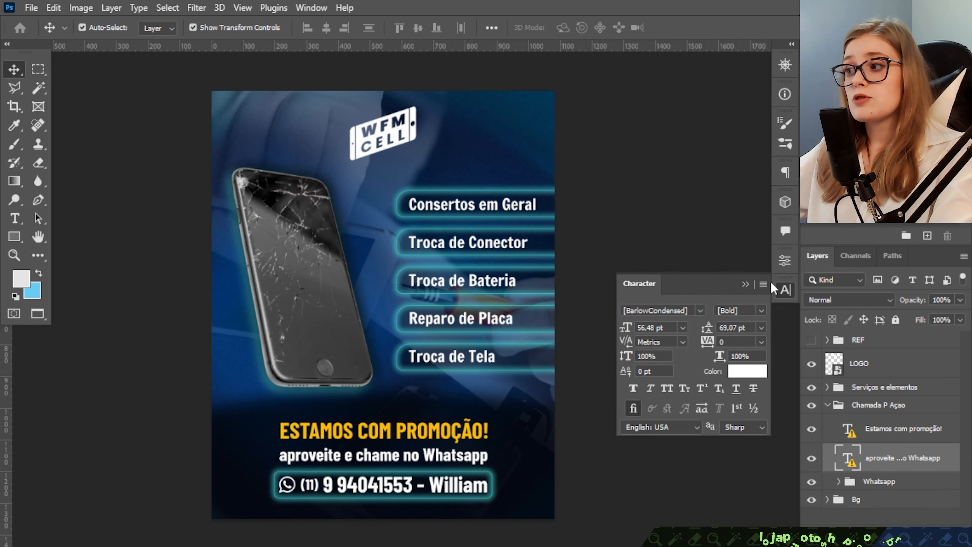
left_click(745, 284)
left_click(690, 290)
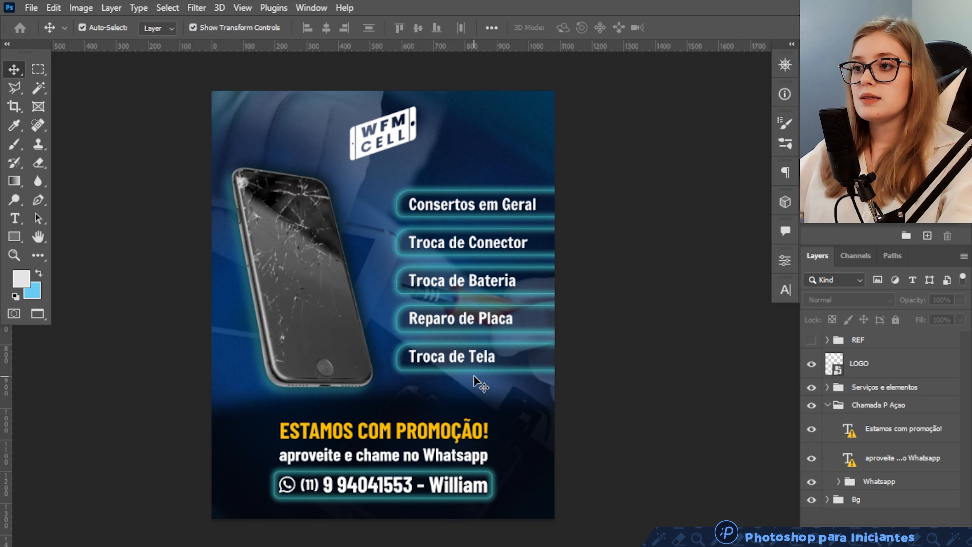
left_click(489, 373)
left_click(281, 371)
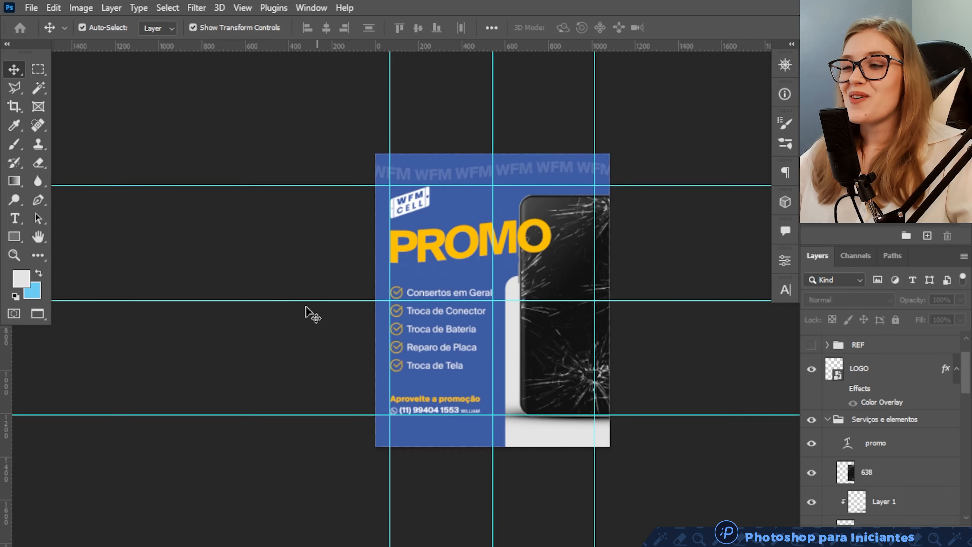
Step: Hide the guides on the redesigned WFM CELL PROMO artwork to view it clean
scroll(718, 318, "down", 1)
scroll(719, 317, "up", 3)
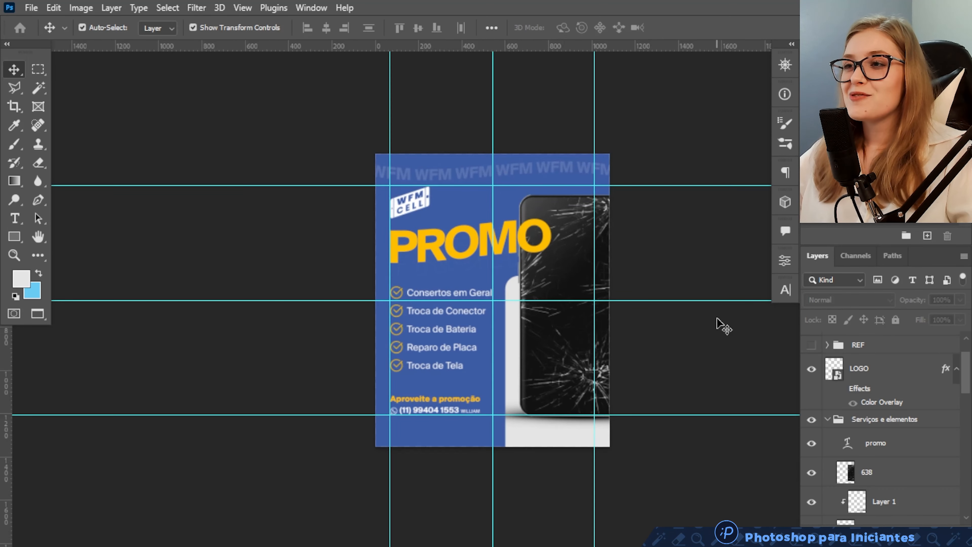
left_click_drag(725, 278, 659, 291)
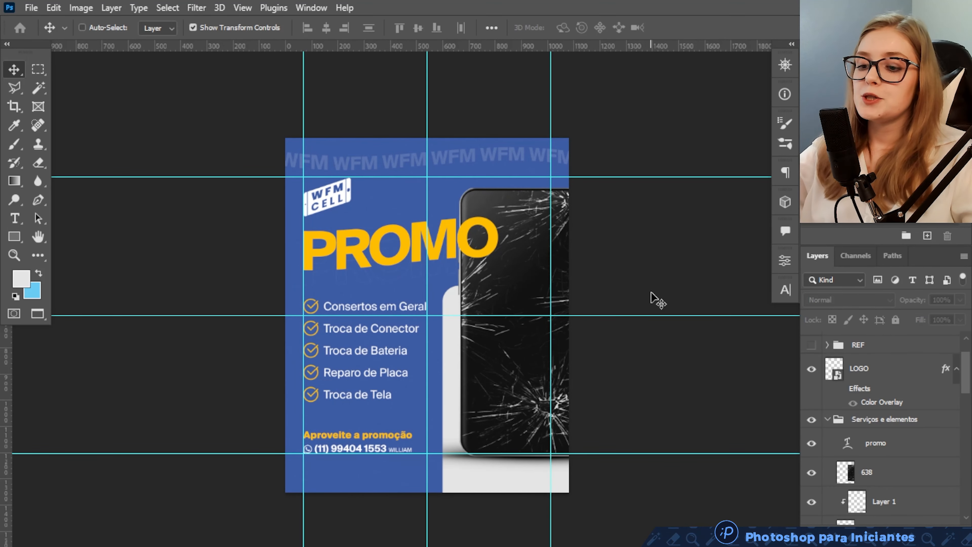
key("ctrl+semicolon")
scroll(624, 325, "up", 2)
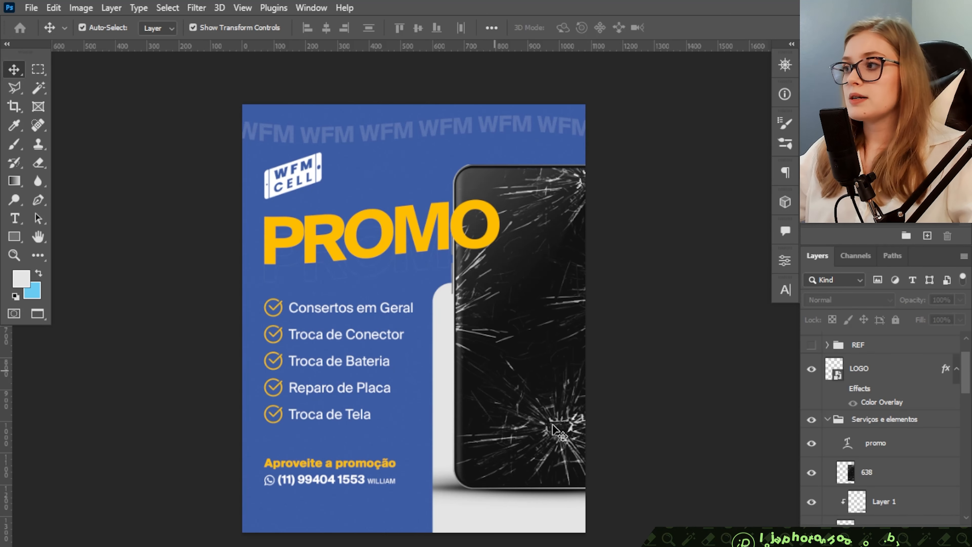
Step: Show the old cracked iPhone layer at the top of the layer stack and move it over the service list
scroll(879, 429, "down", 5)
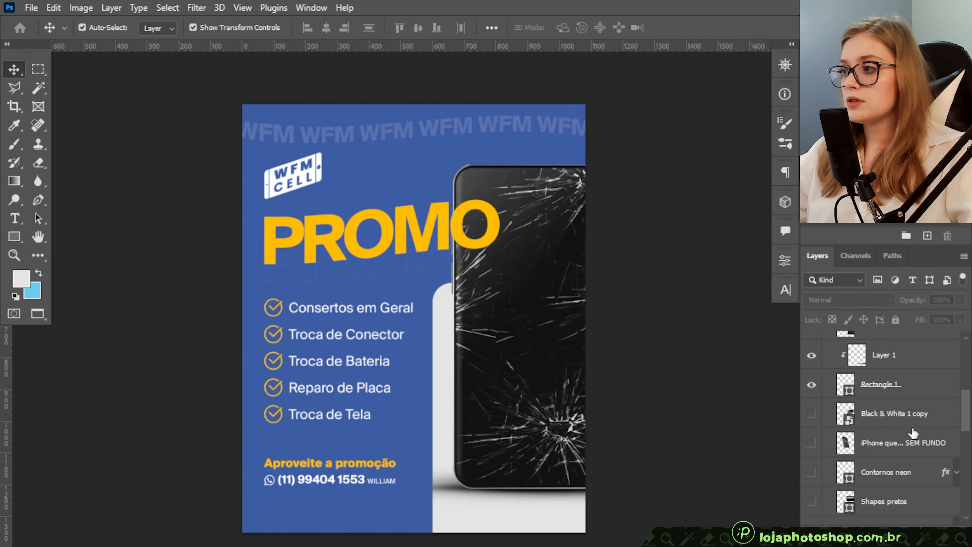
left_click(811, 385)
left_click_drag(872, 387, 886, 346)
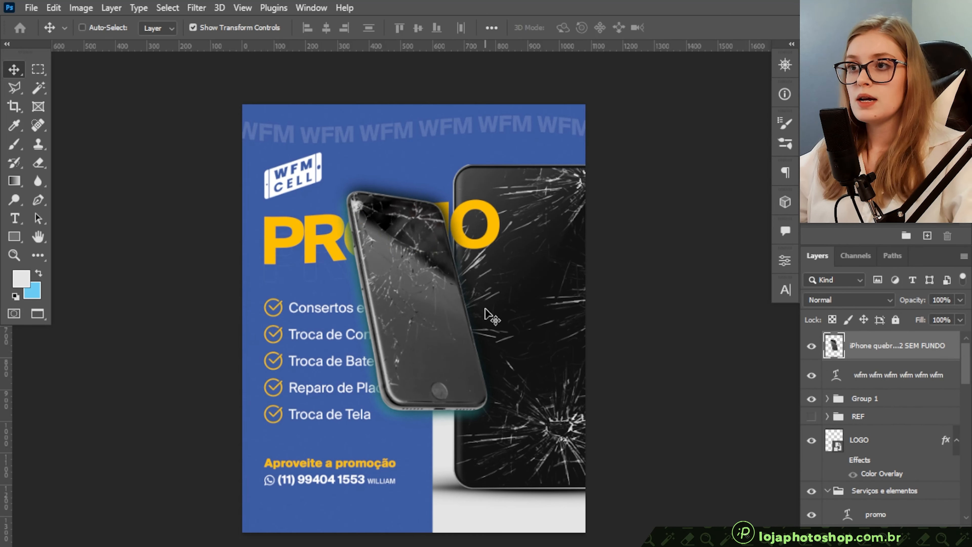
key("ctrl+t")
left_click_drag(432, 316, 381, 337)
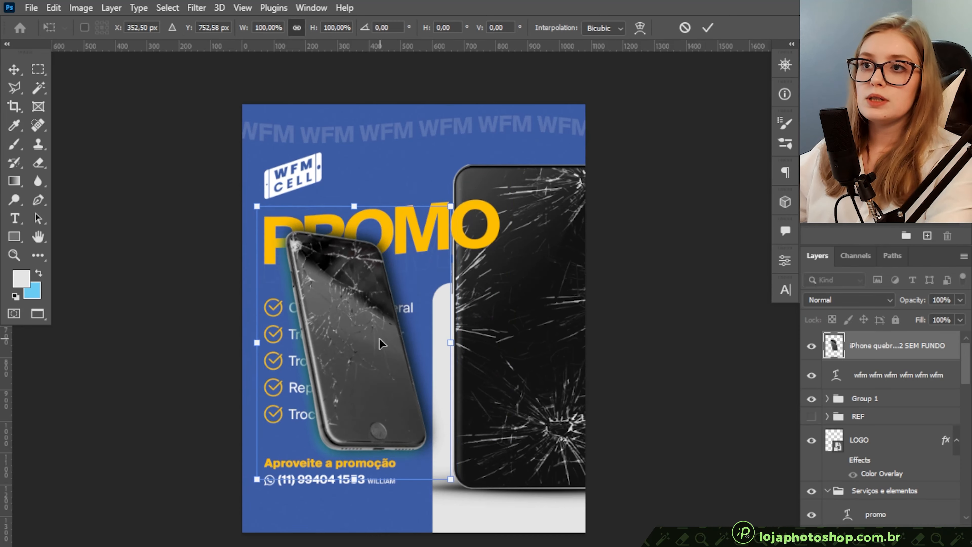
key("Return")
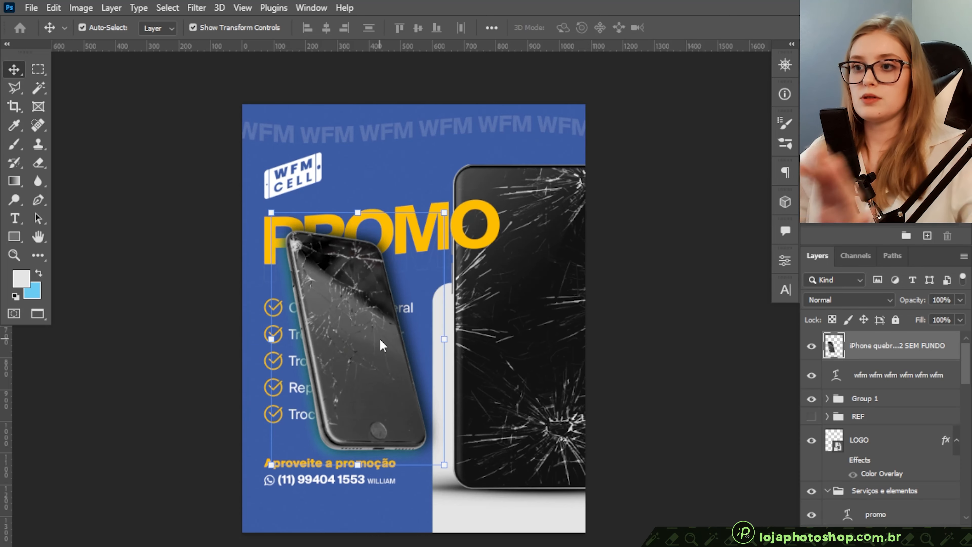
Step: Hide the old cracked iPhone layer again
scroll(380, 338, "up", 1)
scroll(568, 293, "down", 1)
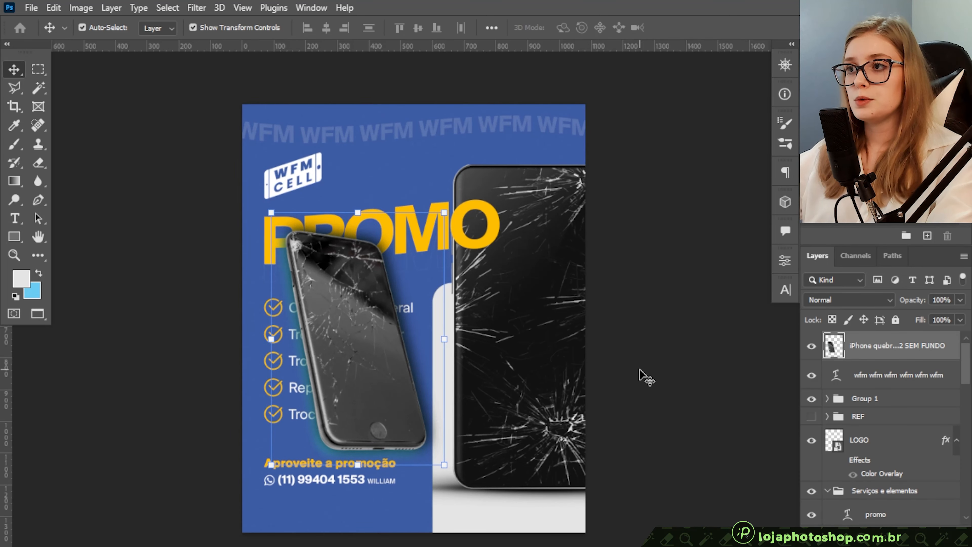
left_click(811, 346)
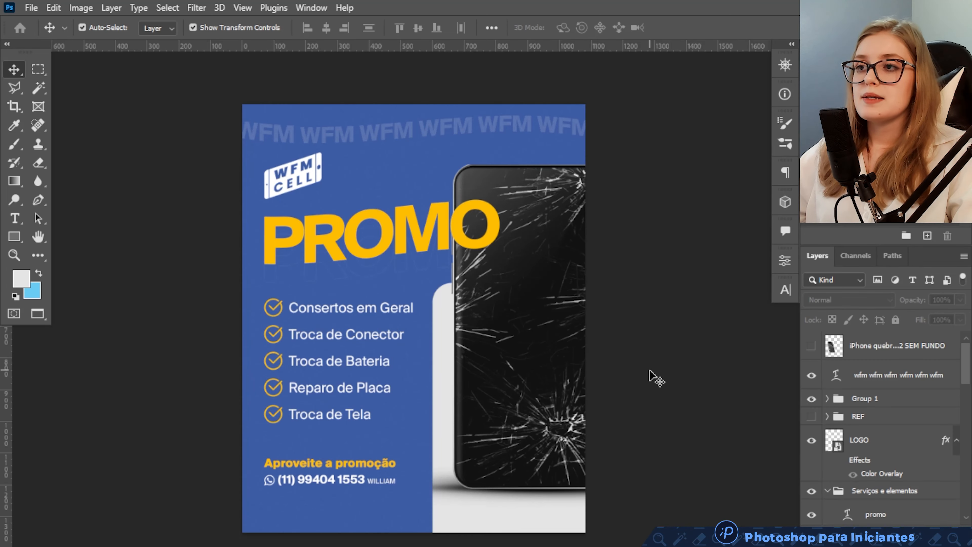
Step: Display the guides over the PROMO artwork to check its margins and alignment
scroll(649, 369, "down", 1)
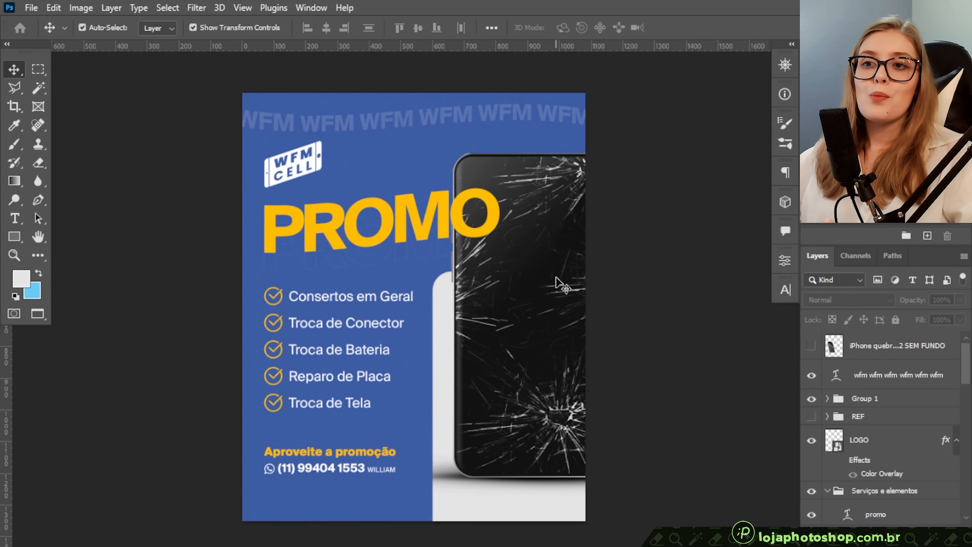
key("ctrl+semicolon")
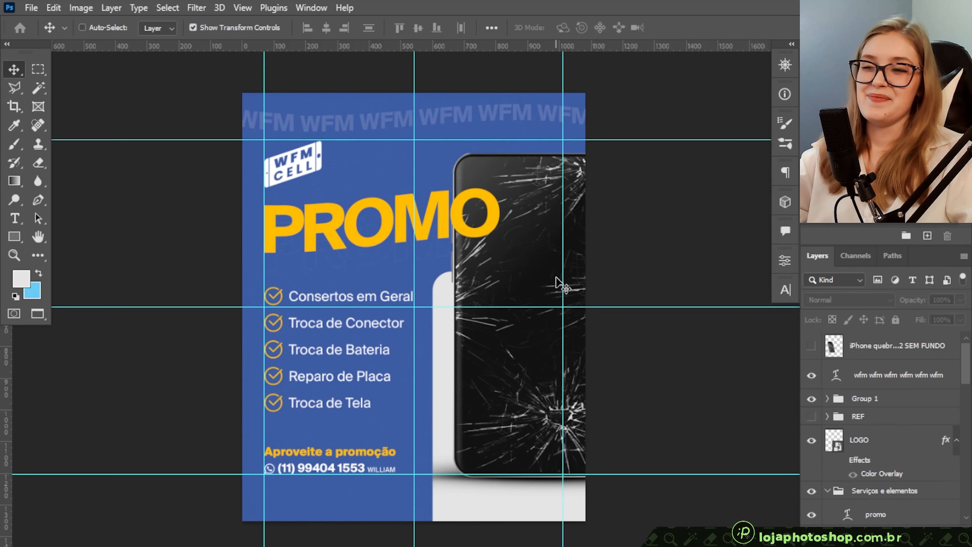